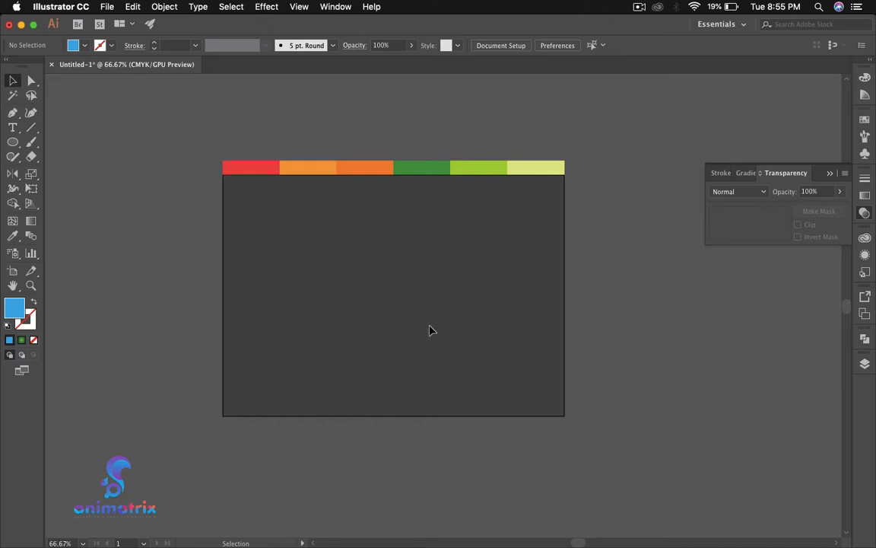
# Create a three-sided polygon with a 17.6389 mm radius on the dark artboard.
pyautogui.moveTo(12, 142); pyautogui.dragTo(65, 190)
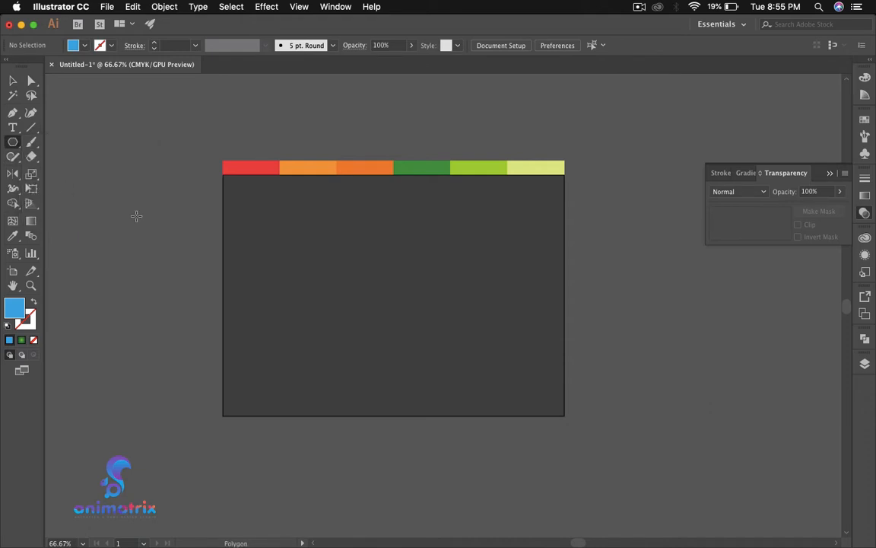
pyautogui.click(326, 258)
pyautogui.moveTo(511, 305); pyautogui.dragTo(454, 235)
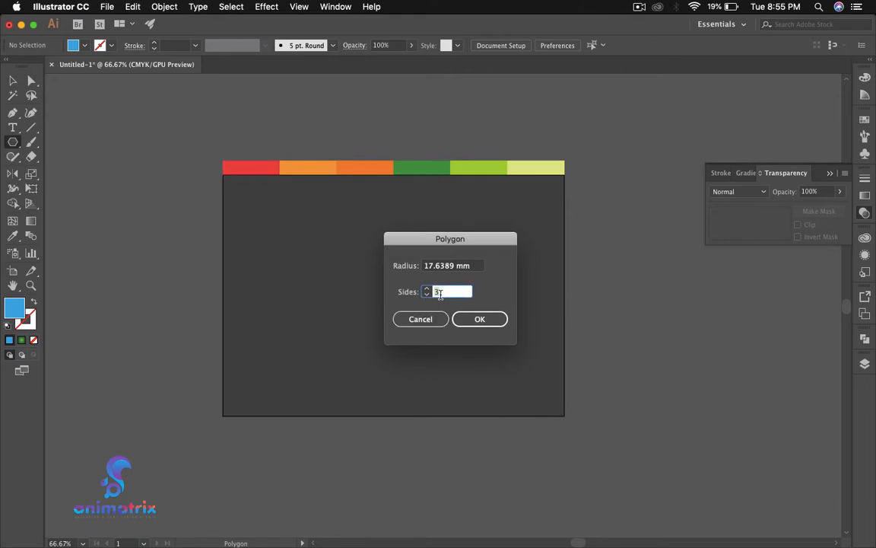
pyautogui.click(480, 320)
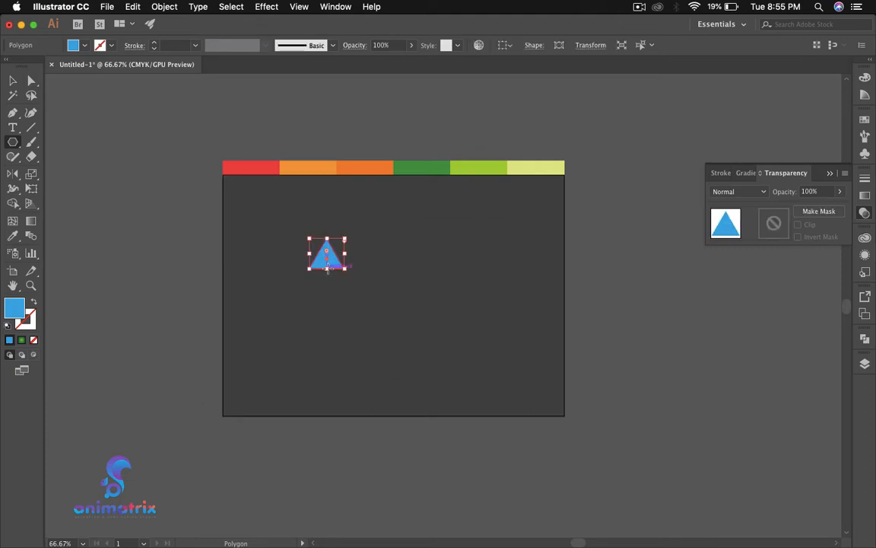
# Stretch the blue triangle downward and widen it into a tall, narrow triangle.
pyautogui.moveTo(328, 270); pyautogui.dragTo(339, 368)
pyautogui.moveTo(347, 304); pyautogui.dragTo(388, 305)
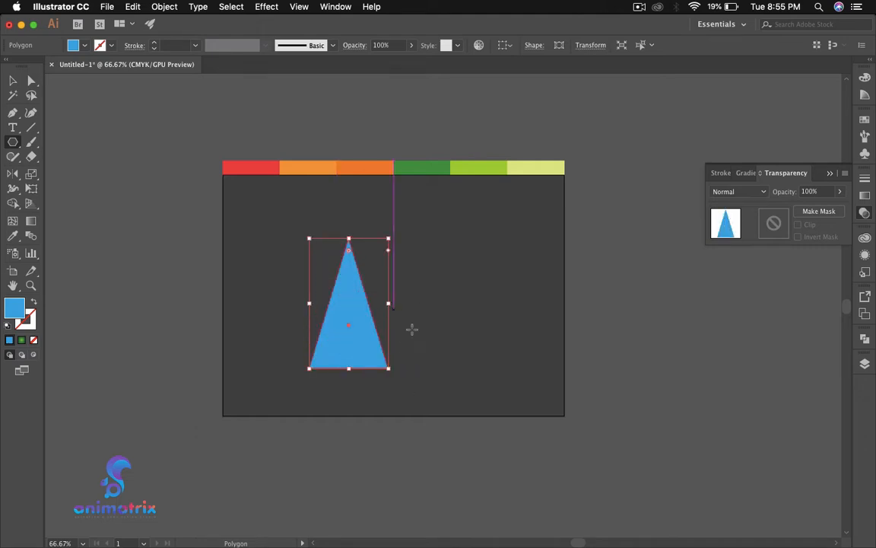
pyautogui.click(13, 80)
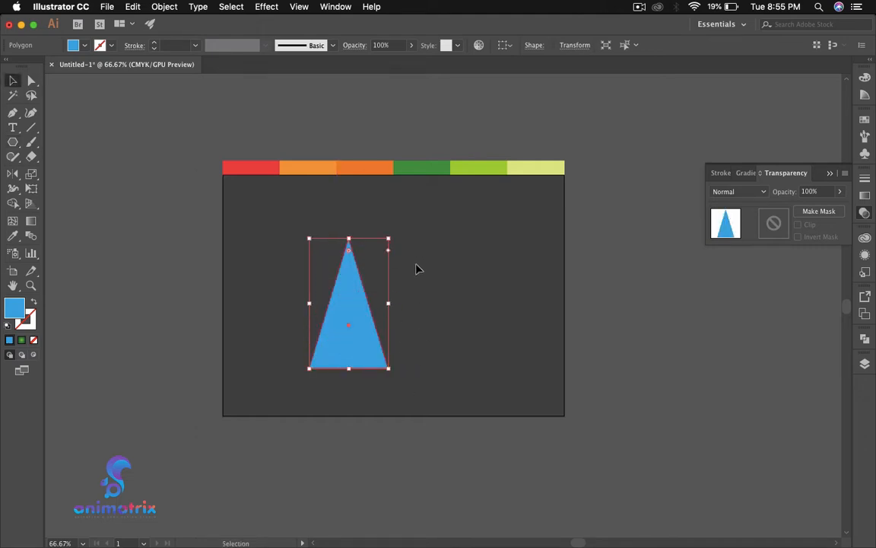
pyautogui.click(417, 268)
pyautogui.click(337, 298)
pyautogui.moveTo(391, 303); pyautogui.dragTo(398, 303)
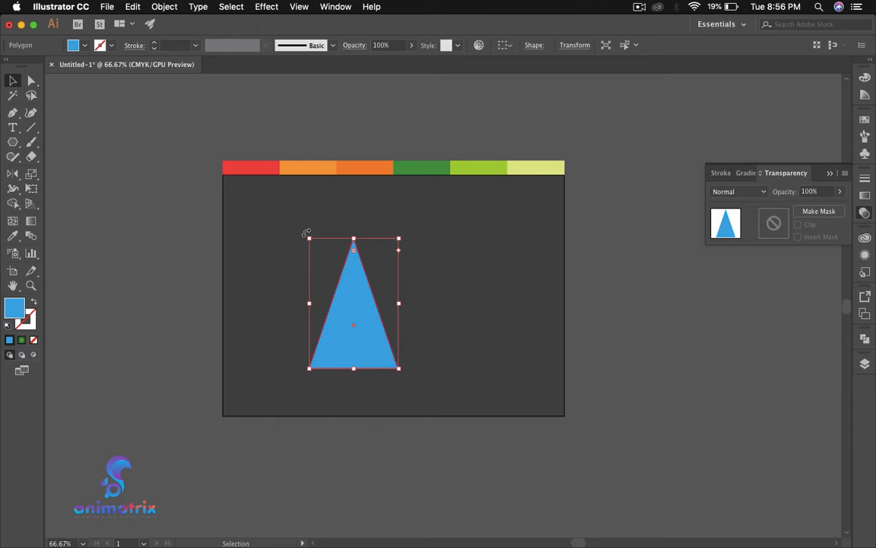
# Rotate the triangle 180 degrees so it points down, then reposition it on the artboard and enlarge it slightly.
pyautogui.press('shift')
pyautogui.moveTo(306, 232); pyautogui.dragTo(413, 411)
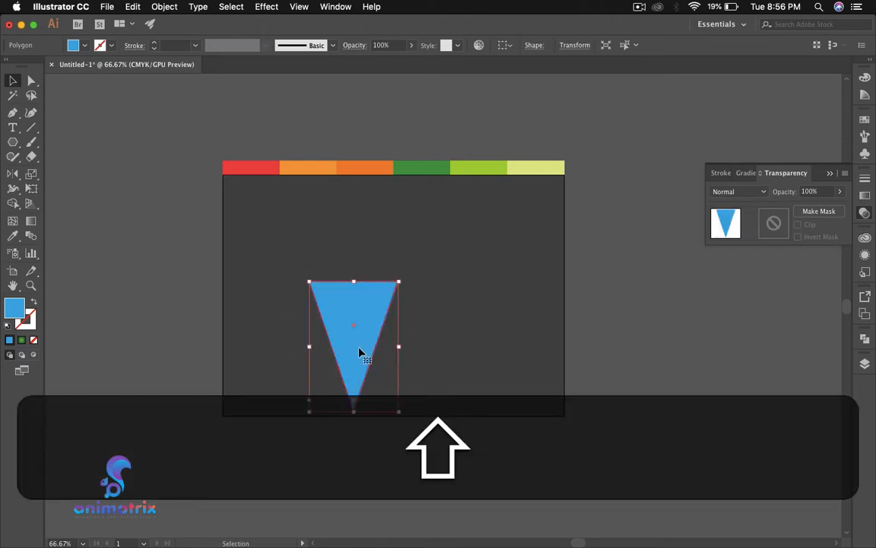
pyautogui.moveTo(359, 352); pyautogui.dragTo(381, 331)
pyautogui.moveTo(377, 260); pyautogui.dragTo(379, 247)
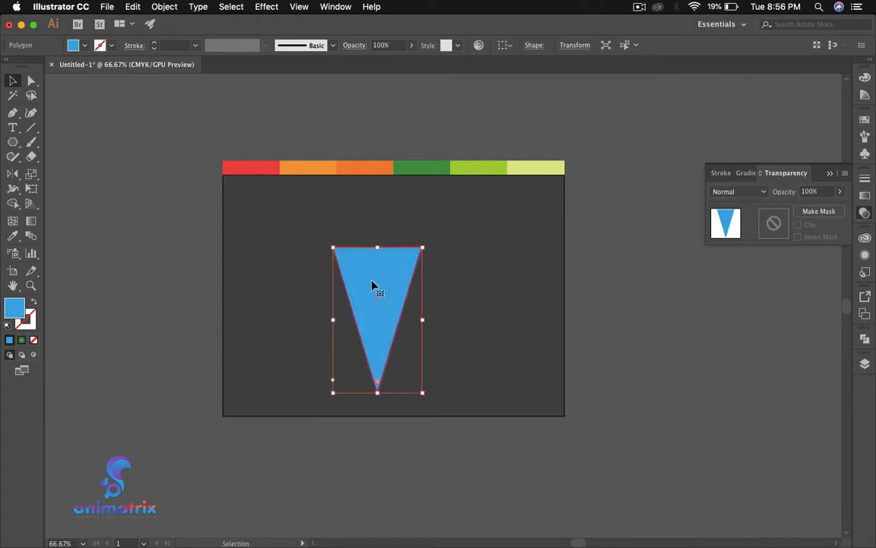
pyautogui.moveTo(334, 321); pyautogui.dragTo(325, 320)
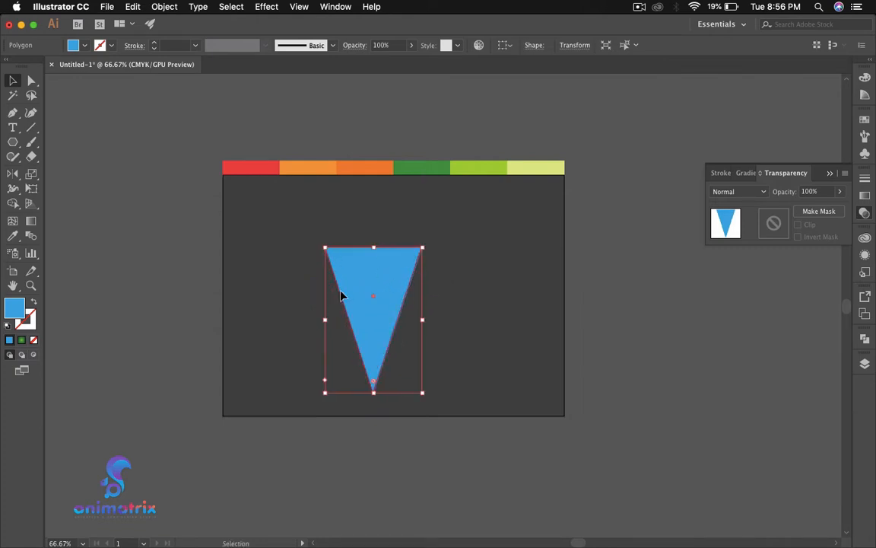
pyautogui.moveTo(374, 283); pyautogui.dragTo(360, 276)
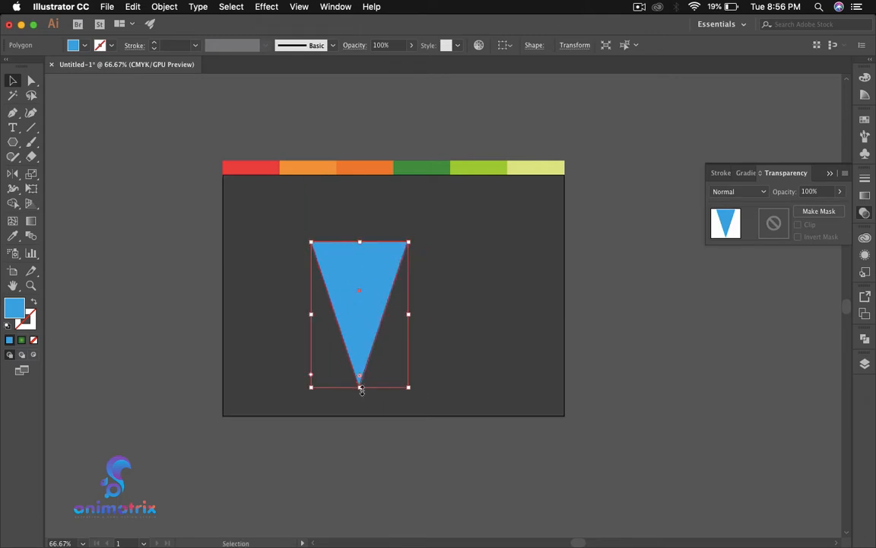
pyautogui.moveTo(360, 386); pyautogui.dragTo(362, 400)
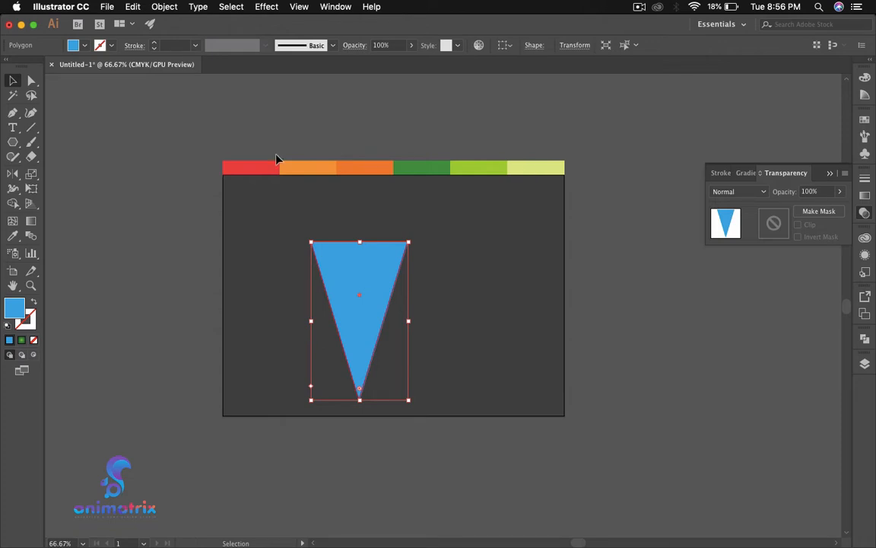
# Fill the triangle with the darker orange sampled from the third swatch of the colour strip.
pyautogui.click(12, 237)
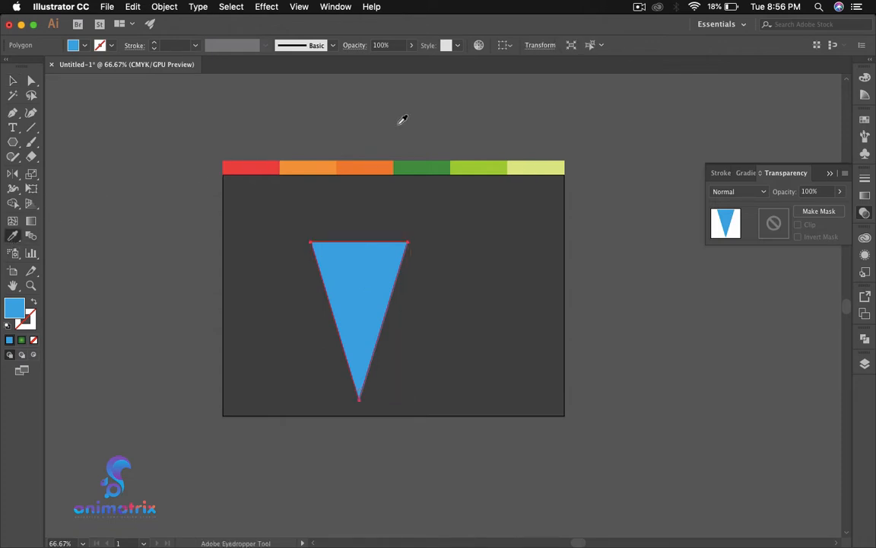
pyautogui.click(357, 168)
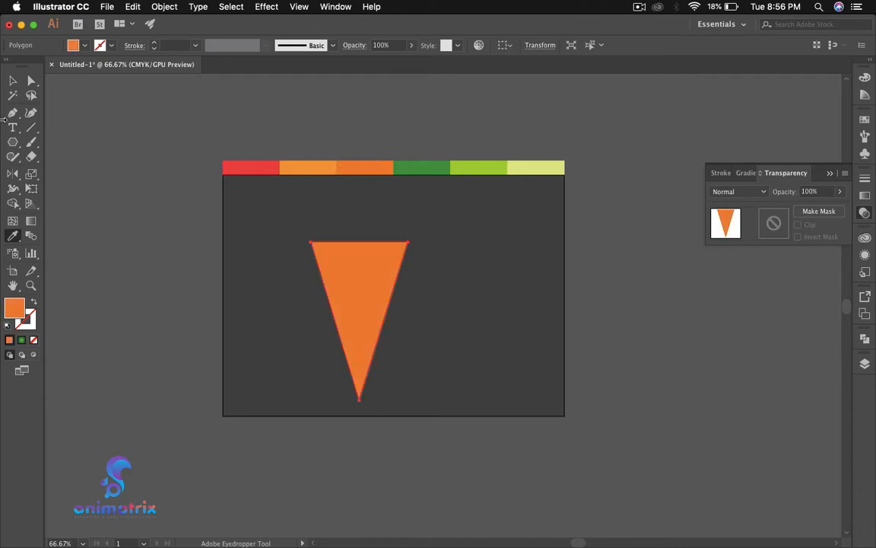
pyautogui.click(13, 80)
pyautogui.click(445, 264)
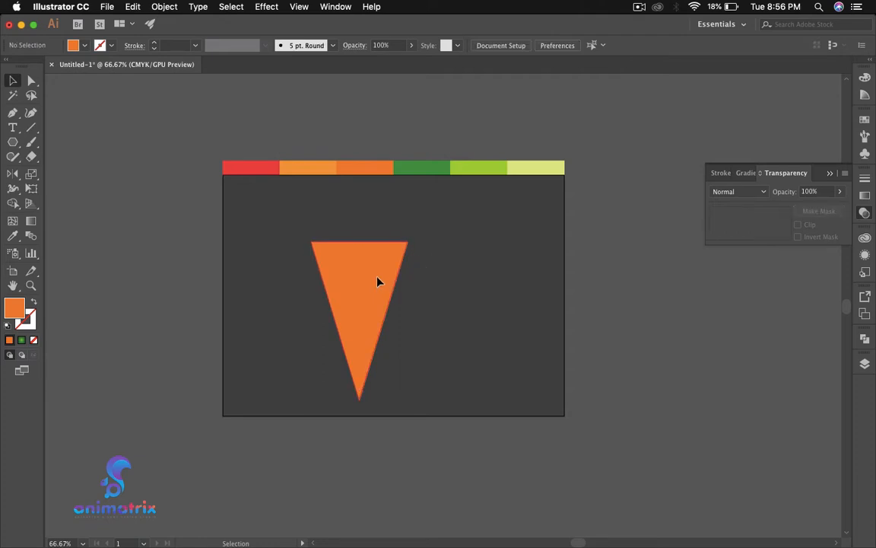
# Move the orange triangle slightly up and to the right and widen it a little.
pyautogui.moveTo(377, 280)
pyautogui.mouseDown()
pyautogui.moveTo(383, 284)
pyautogui.moveTo(387, 270)
pyautogui.mouseUp()
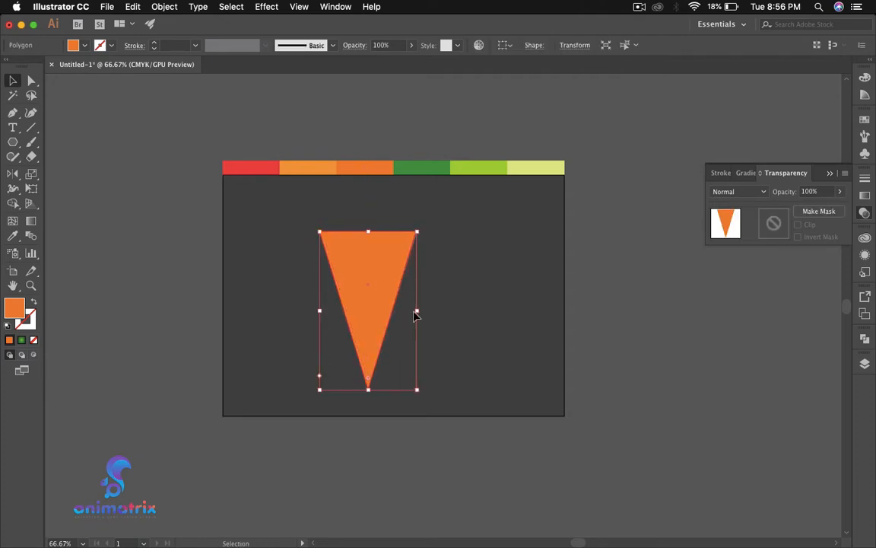
pyautogui.moveTo(417, 311); pyautogui.dragTo(427, 311)
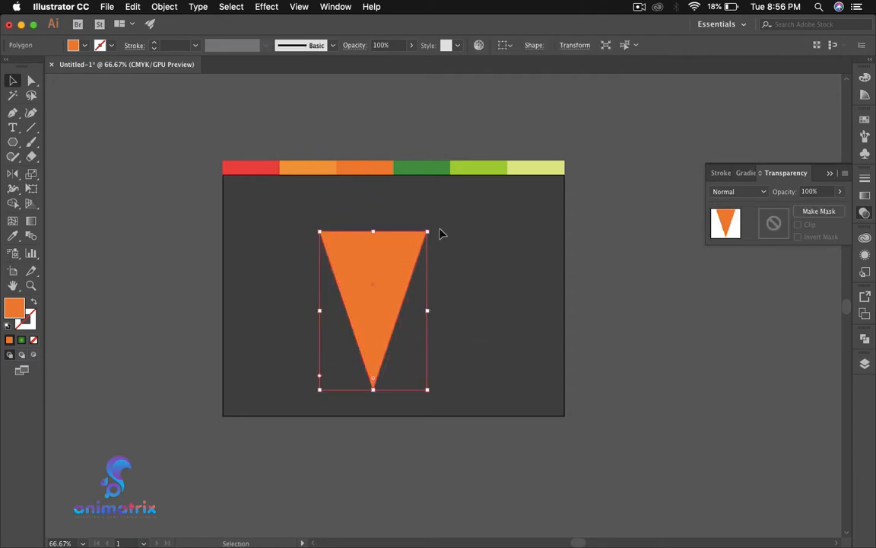
pyautogui.click(450, 290)
# Round the triangle's two upper corners to about 21.5 mm and its lower tip to about 3 mm.
pyautogui.click(362, 270)
pyautogui.click(31, 81)
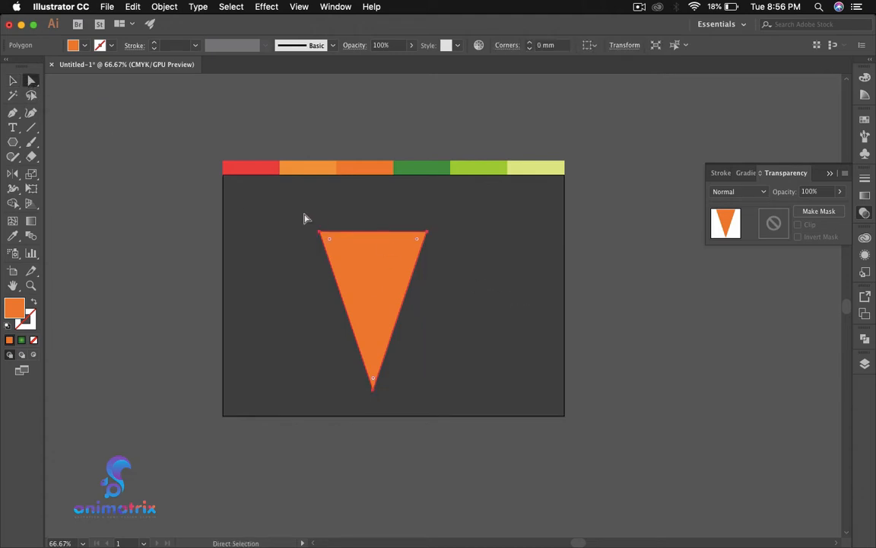
pyautogui.moveTo(281, 210); pyautogui.dragTo(338, 239)
pyautogui.moveTo(398, 249); pyautogui.dragTo(453, 252)
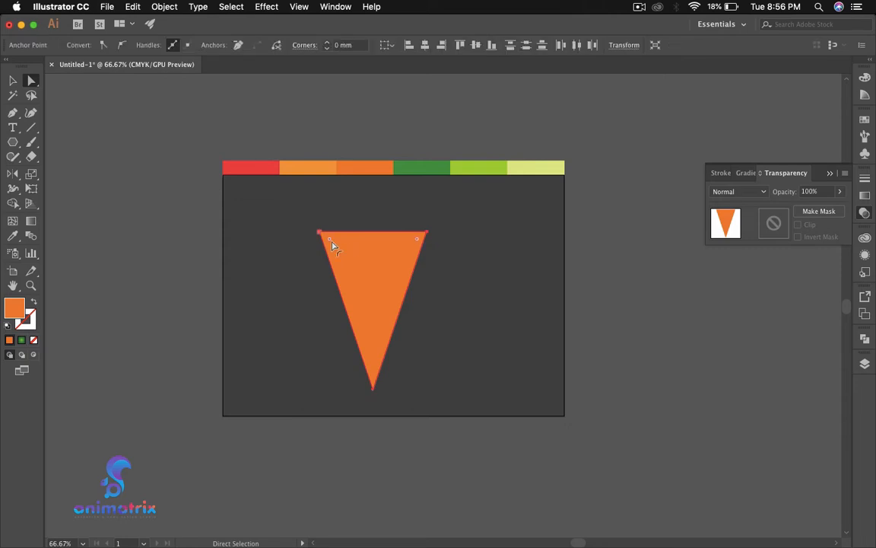
pyautogui.moveTo(332, 244); pyautogui.dragTo(353, 259)
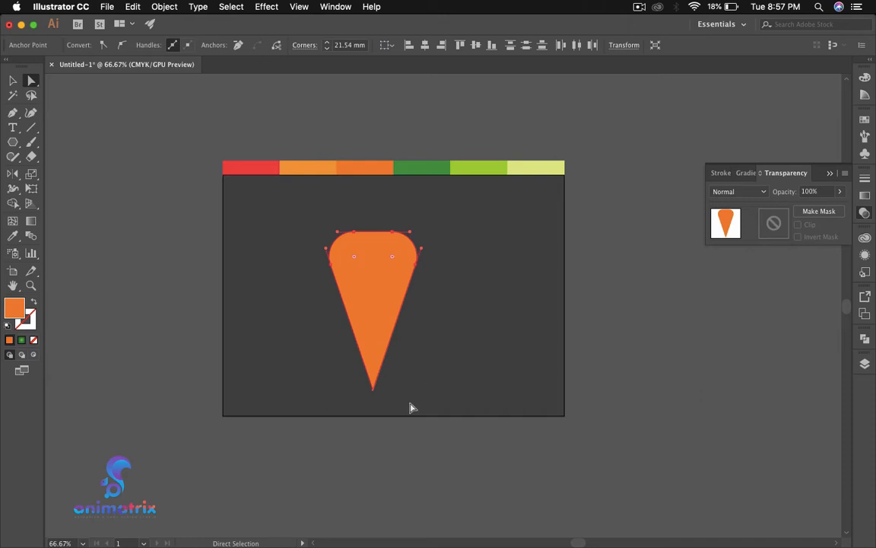
pyautogui.click(373, 388)
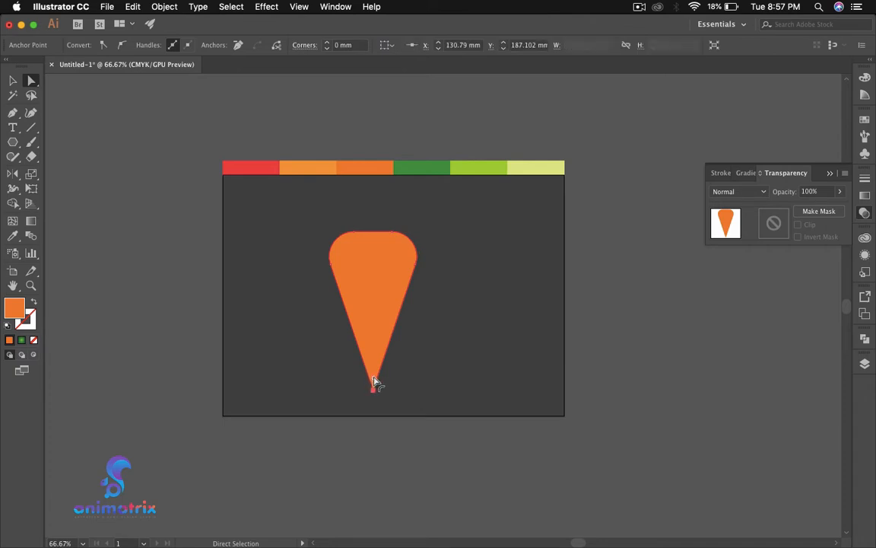
pyautogui.moveTo(373, 380)
pyautogui.mouseDown()
pyautogui.moveTo(376, 372)
pyautogui.moveTo(382, 380)
pyautogui.mouseUp()
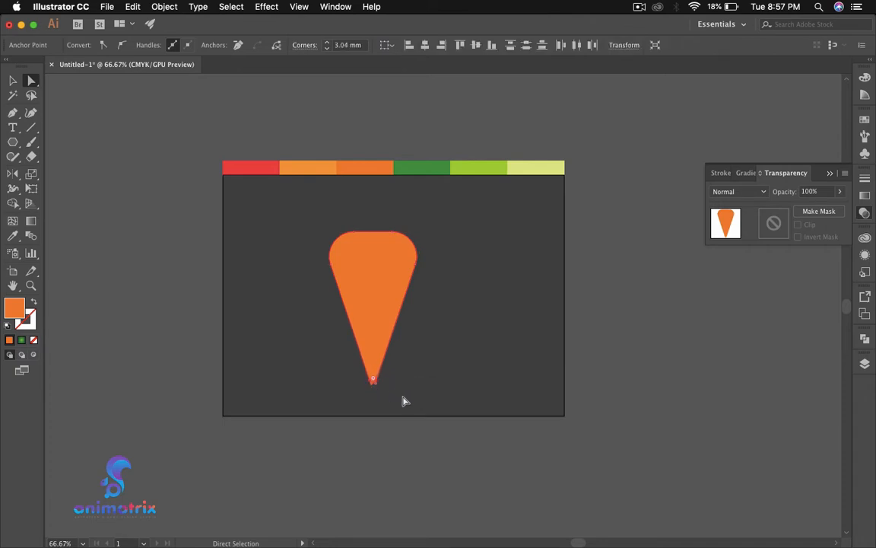
# Lengthen the rounded triangle downward, widen it on both sides and nudge it slightly upward.
pyautogui.click(15, 82)
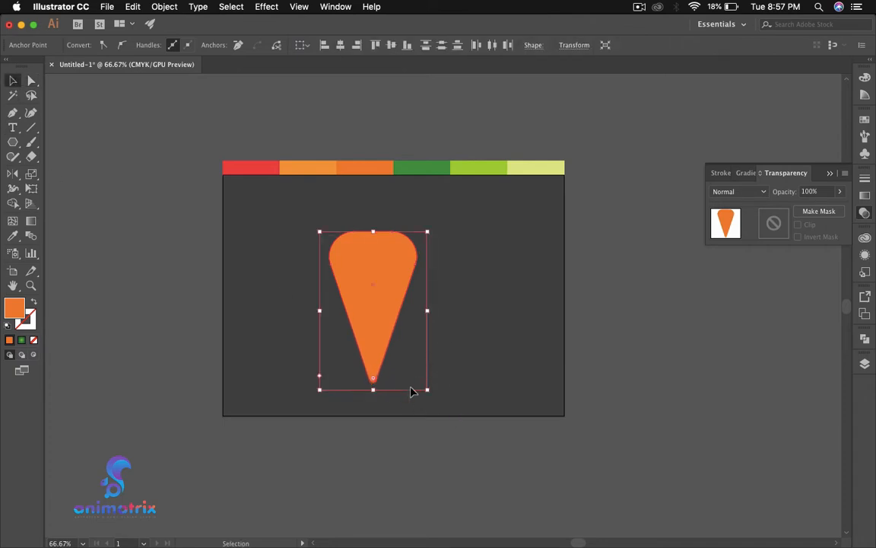
pyautogui.moveTo(372, 387); pyautogui.dragTo(373, 404)
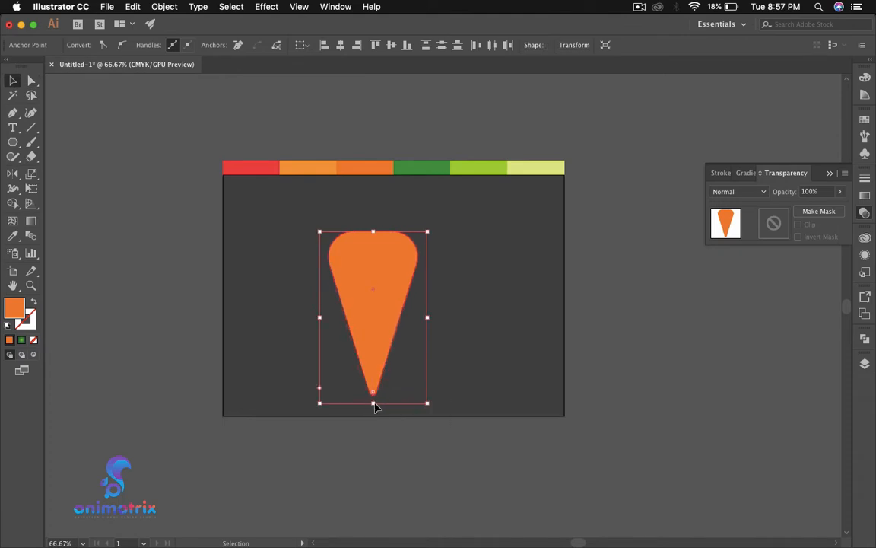
pyautogui.moveTo(319, 319); pyautogui.dragTo(307, 317)
pyautogui.moveTo(427, 318); pyautogui.dragTo(436, 318)
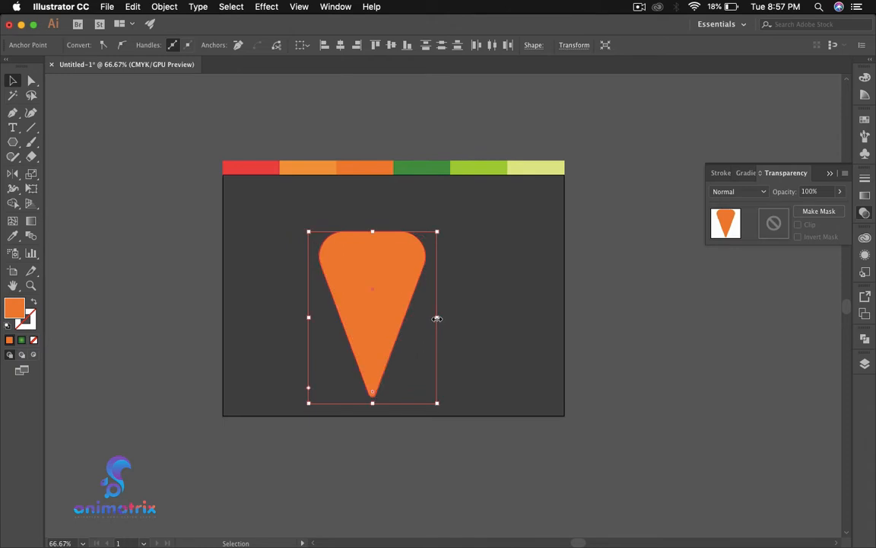
pyautogui.click(490, 341)
pyautogui.moveTo(360, 321); pyautogui.dragTo(366, 314)
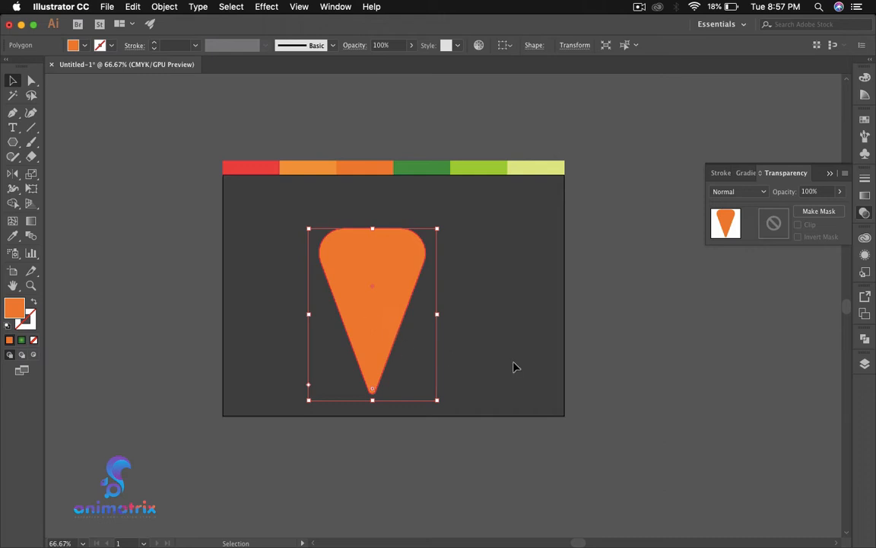
# Place a copy of the rounded triangle to its left and shift the original to the right.
pyautogui.click(515, 366)
pyautogui.click(368, 301)
pyautogui.press('alt')
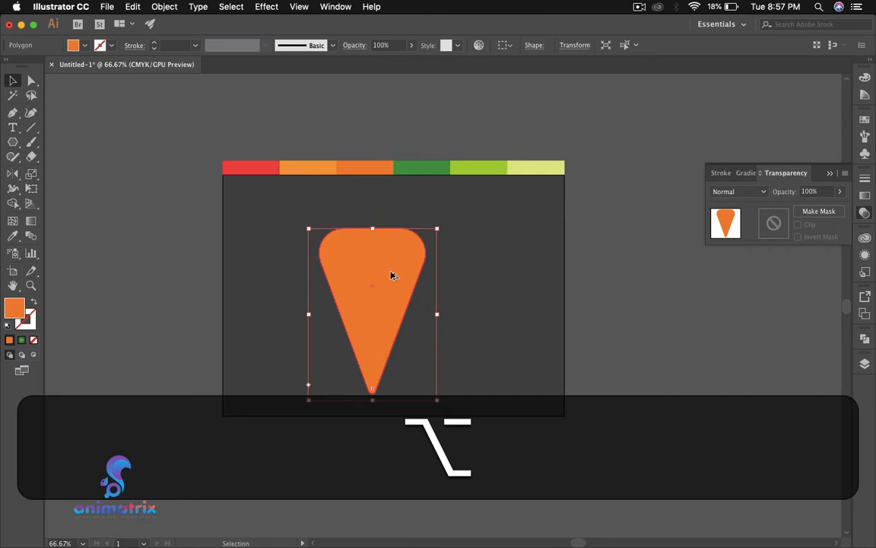
pyautogui.moveTo(391, 275); pyautogui.dragTo(238, 275)
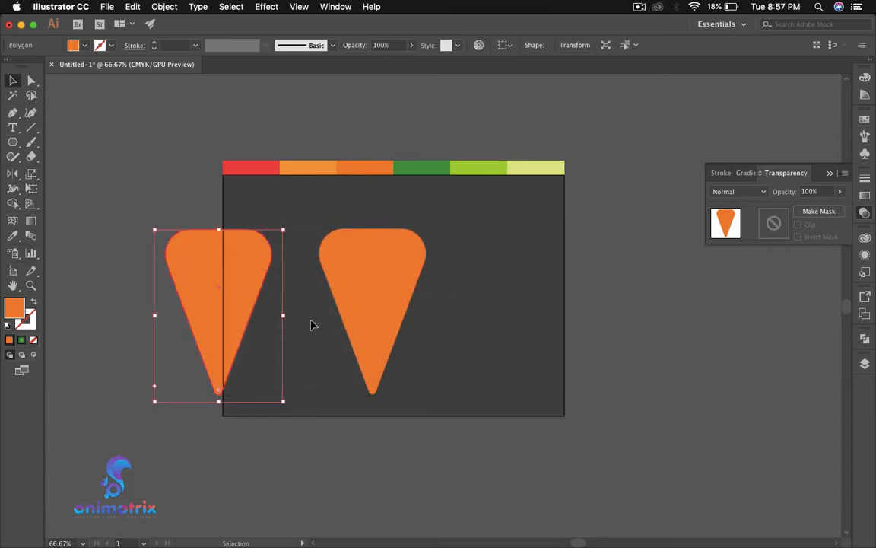
pyautogui.moveTo(391, 300); pyautogui.dragTo(417, 277)
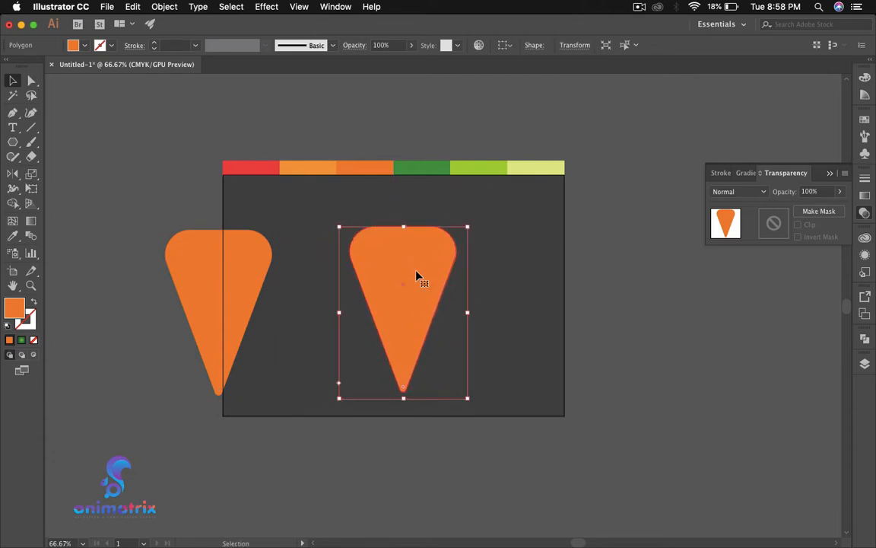
# Draw a closed Pen shape over the right half of the original, with a wavy inner edge and a curved outer edge beyond its outline.
pyautogui.click(14, 113)
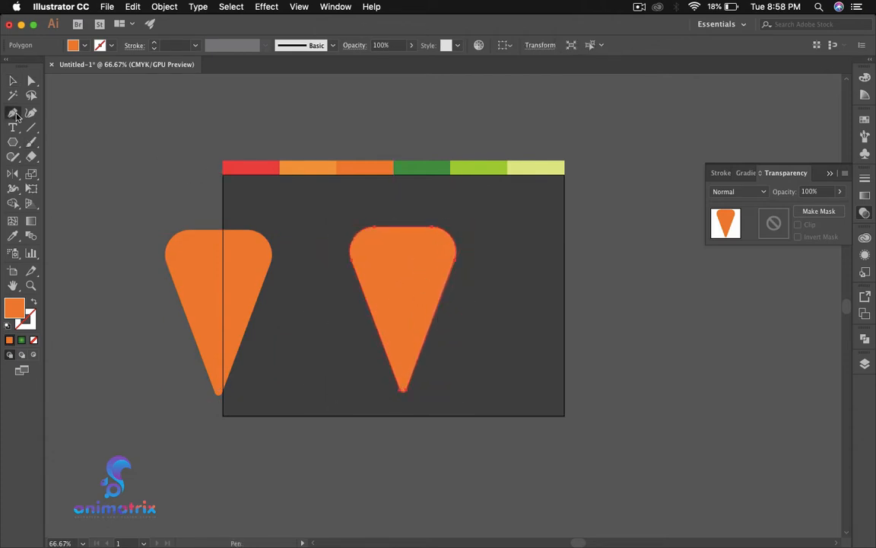
pyautogui.click(536, 169)
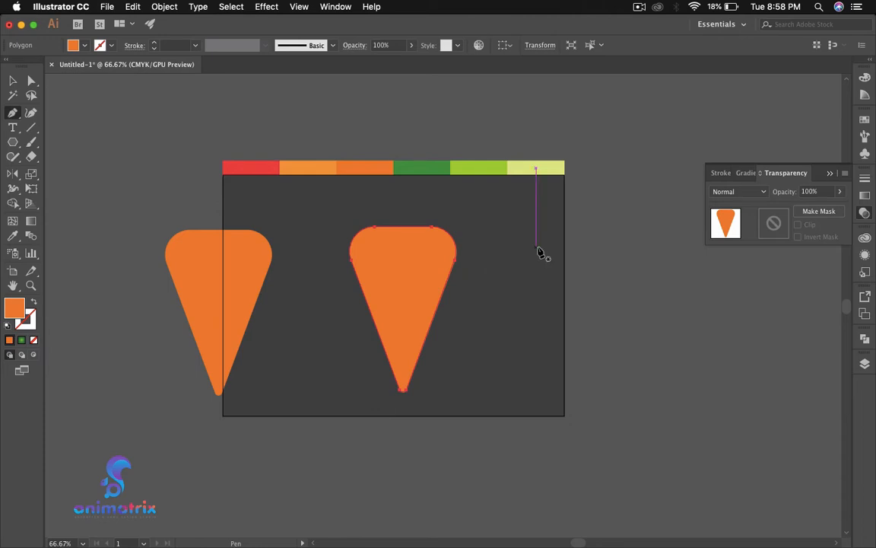
pyautogui.click(433, 216)
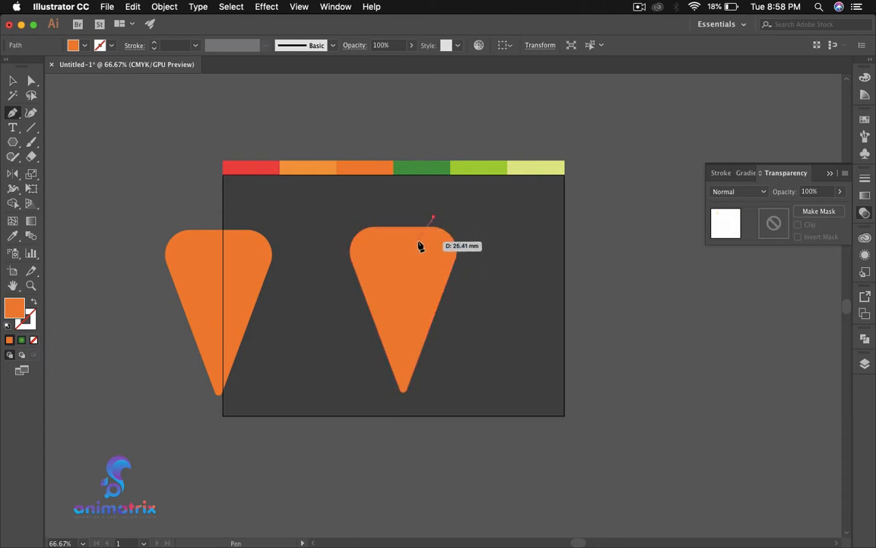
pyautogui.click(412, 223)
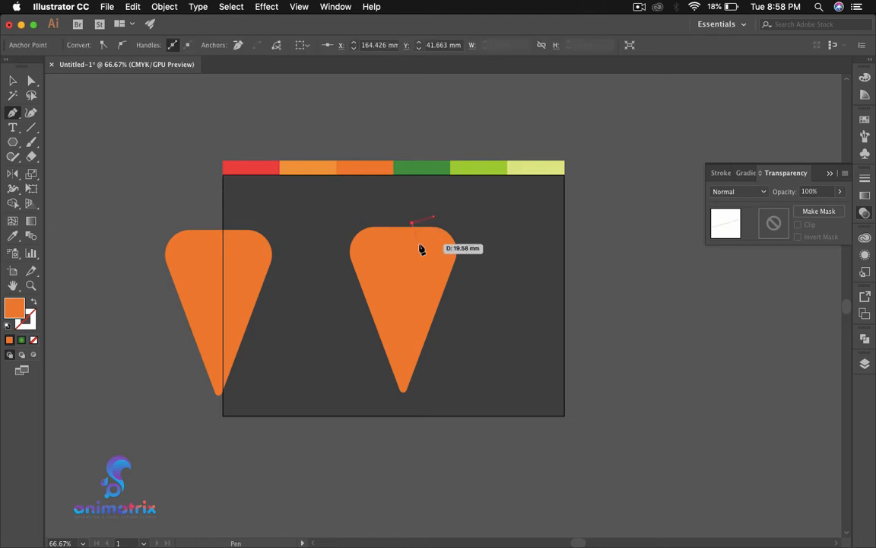
pyautogui.moveTo(419, 245); pyautogui.dragTo(408, 358)
pyautogui.moveTo(403, 372); pyautogui.dragTo(451, 362)
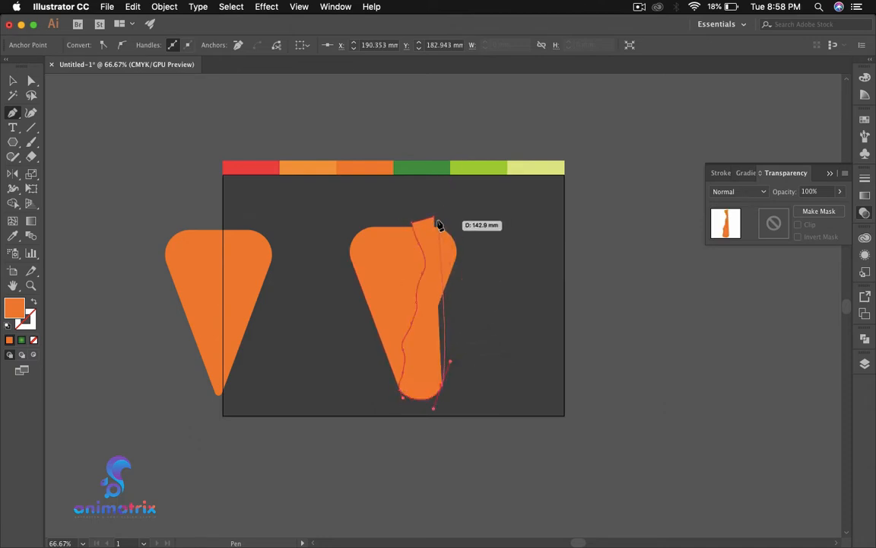
pyautogui.moveTo(434, 219); pyautogui.dragTo(362, 205)
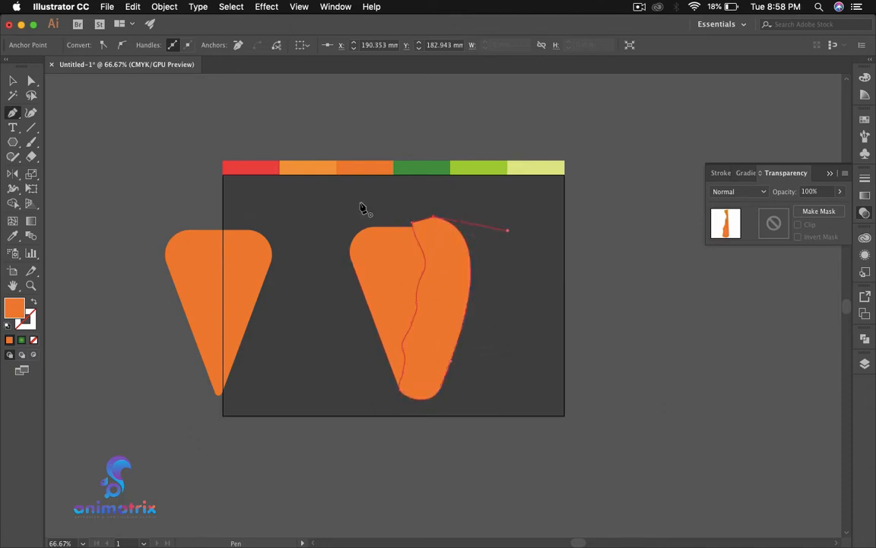
pyautogui.press('v')
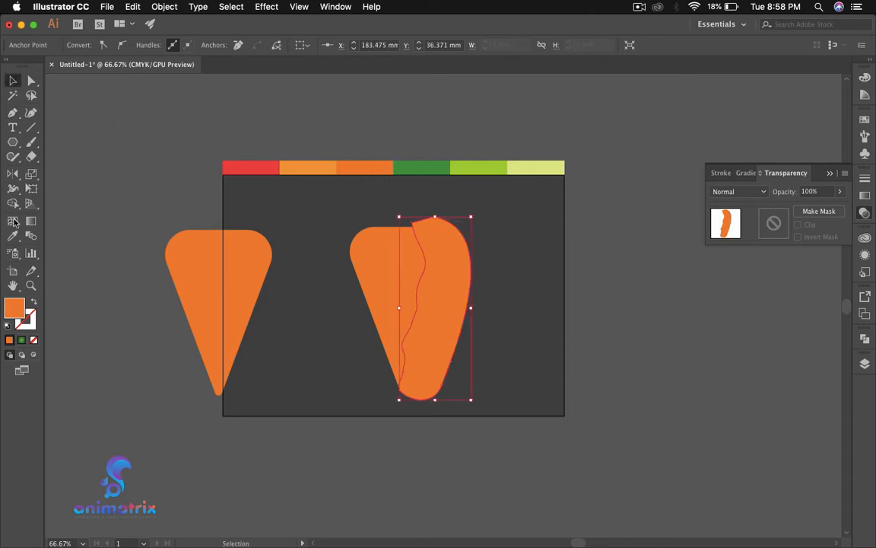
# Recolour the wavy shape over the carrot's right half with the red from the colour swatch strip.
pyautogui.click(450, 272)
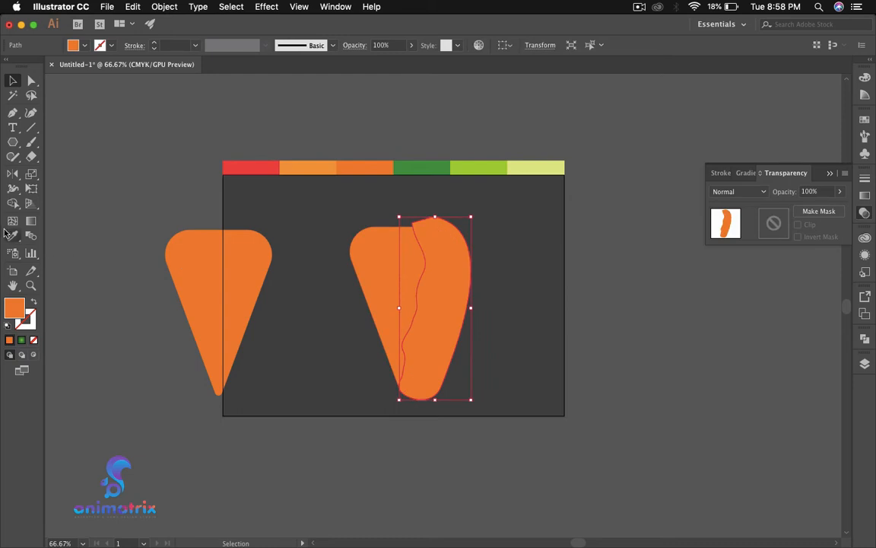
pyautogui.press('i')
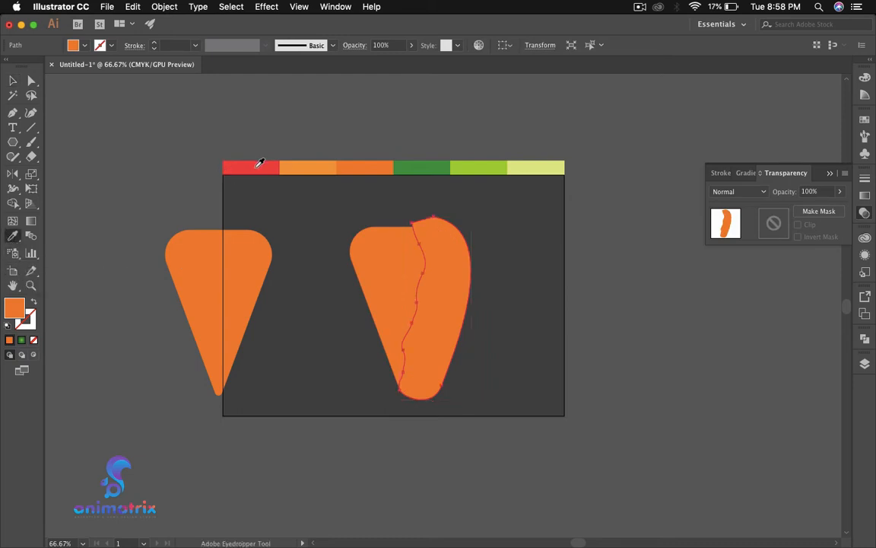
pyautogui.click(259, 162)
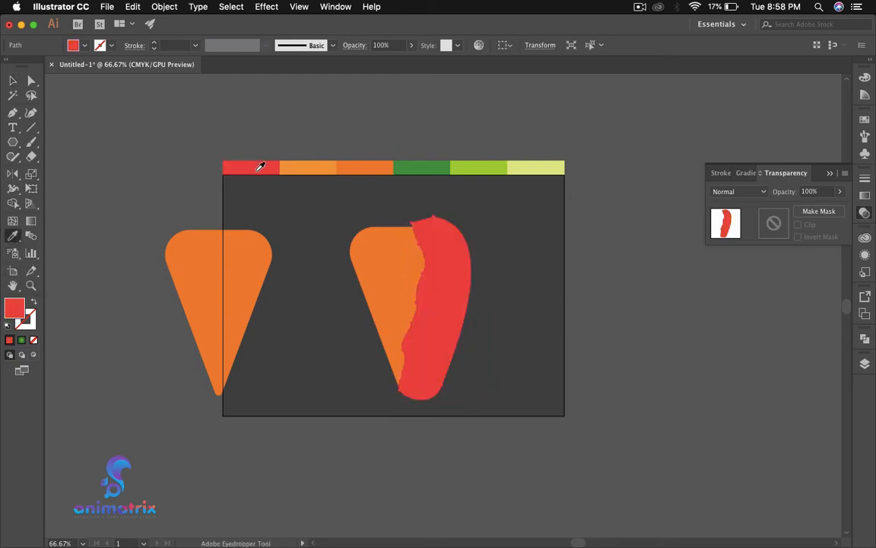
pyautogui.press('v')
pyautogui.click(545, 320)
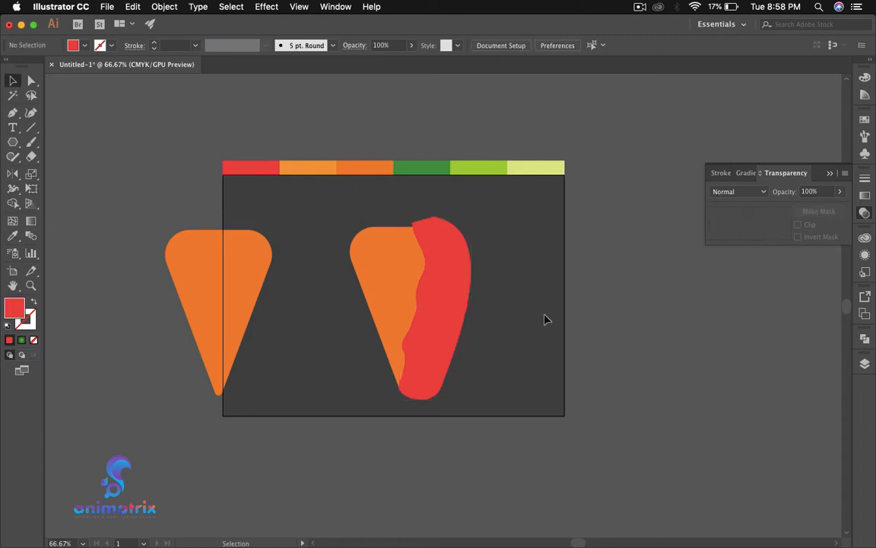
# Apply a Gaussian Blur with a radius of 89.8 pixels to the red wavy shape.
pyautogui.click(459, 297)
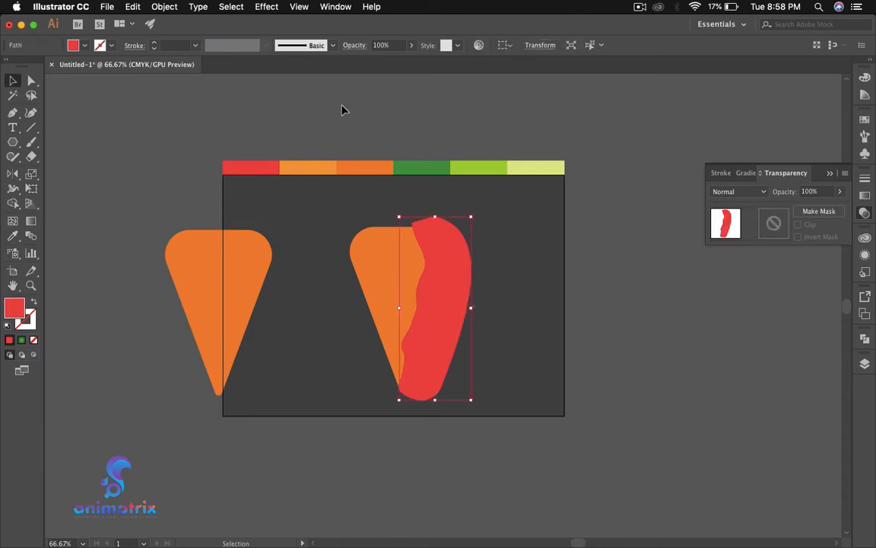
pyautogui.click(264, 6)
pyautogui.moveTo(331, 241)
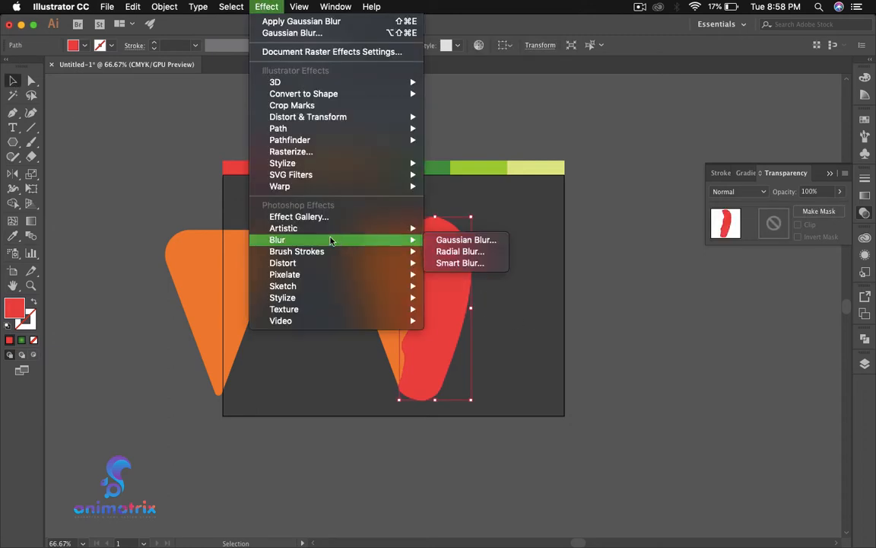
pyautogui.click(466, 240)
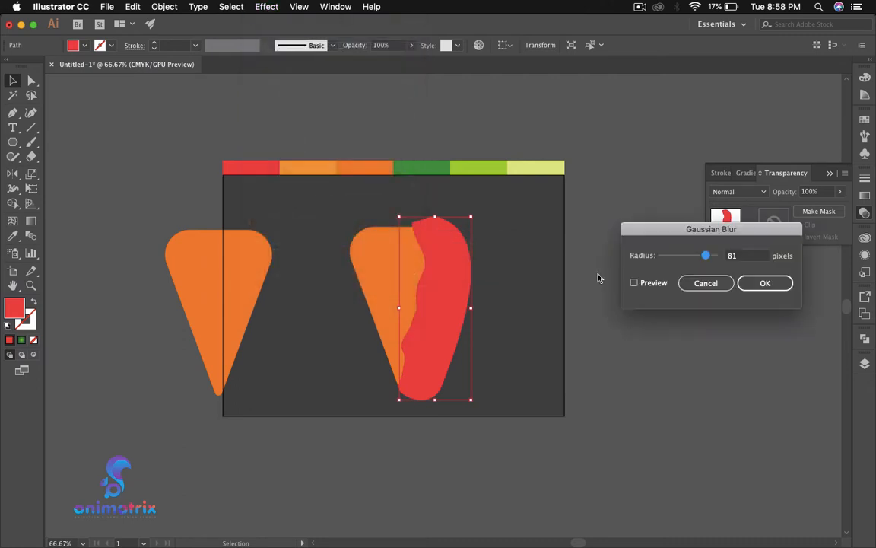
pyautogui.click(658, 282)
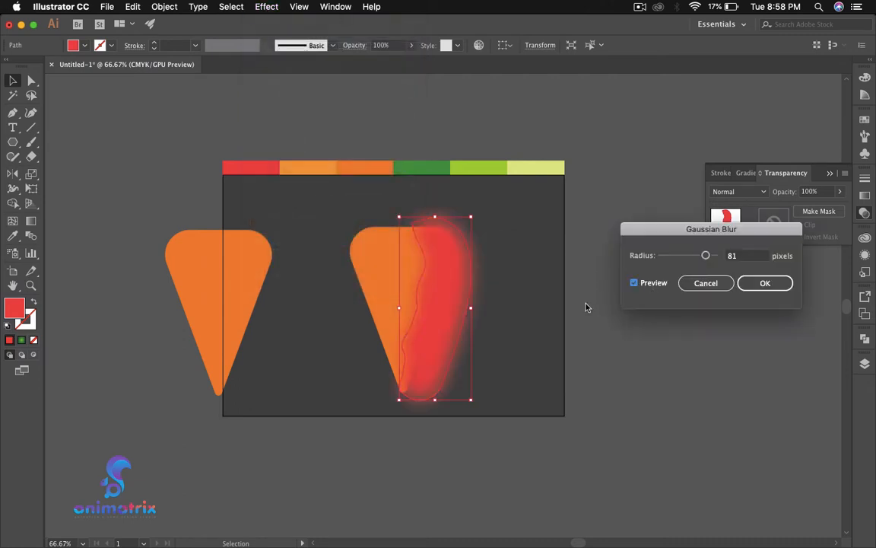
pyautogui.moveTo(706, 255)
pyautogui.mouseDown()
pyautogui.moveTo(699, 259)
pyautogui.moveTo(710, 259)
pyautogui.mouseUp()
pyautogui.moveTo(709, 256); pyautogui.dragTo(709, 257)
pyautogui.click(764, 283)
# Lower the opacity of the blurred red shape to 81%.
pyautogui.click(840, 192)
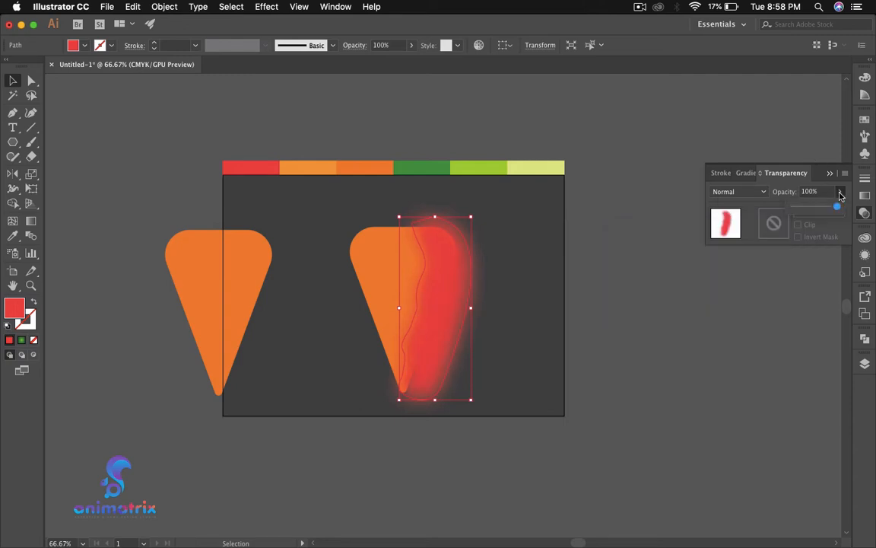
pyautogui.moveTo(836, 208); pyautogui.dragTo(829, 210)
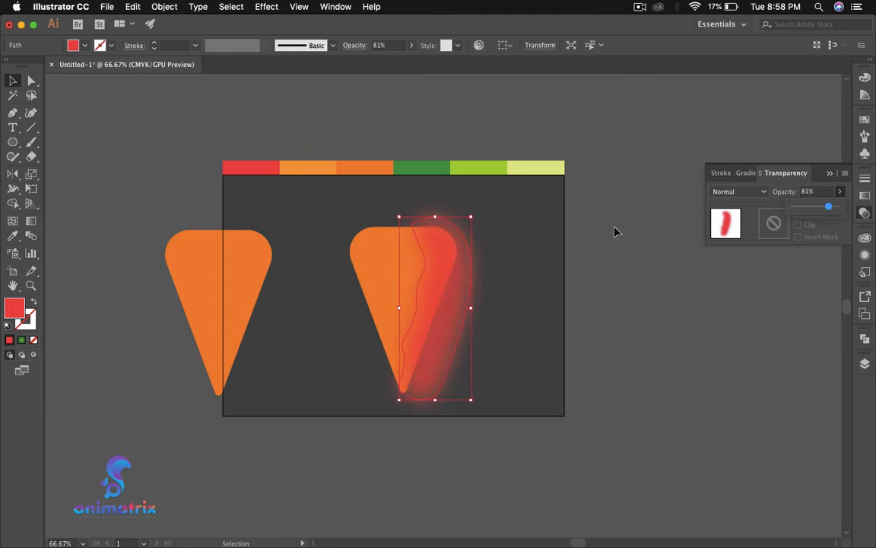
pyautogui.click(608, 268)
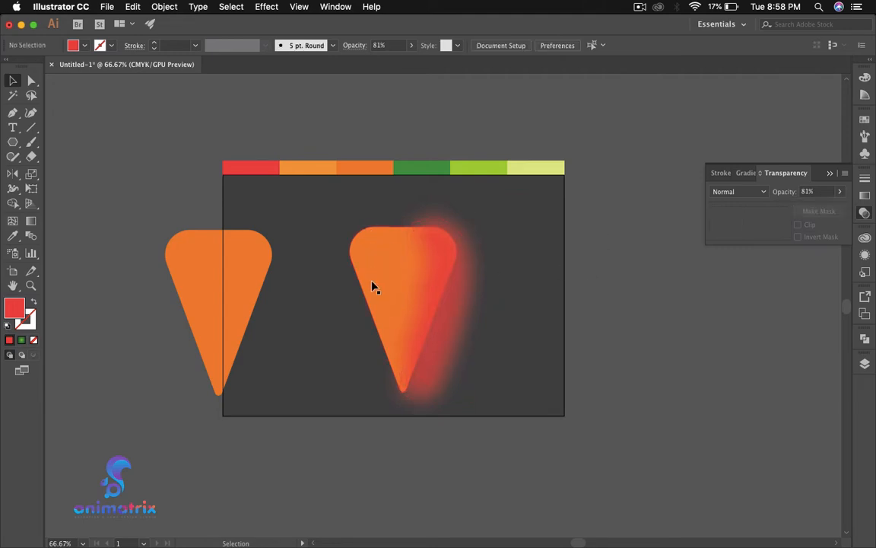
pyautogui.click(12, 113)
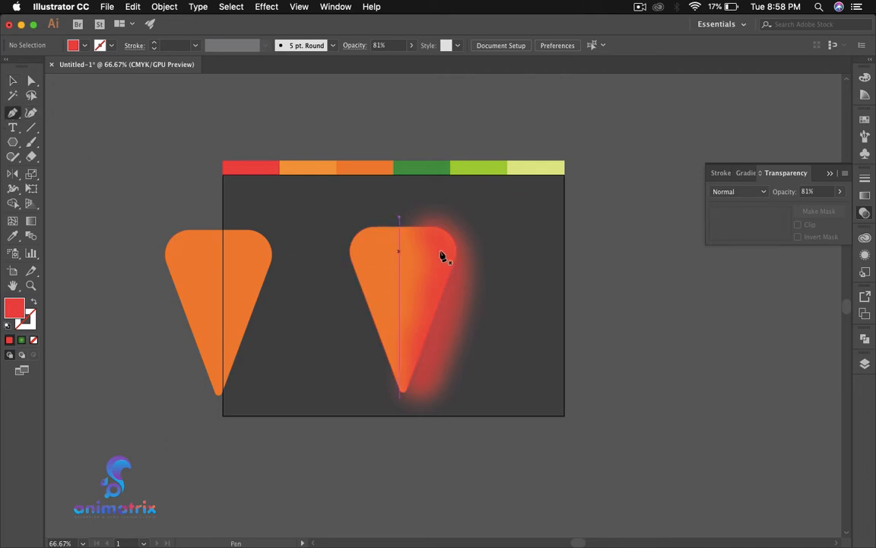
pyautogui.click(344, 227)
pyautogui.moveTo(376, 228); pyautogui.dragTo(388, 269)
pyautogui.moveTo(388, 271); pyautogui.dragTo(399, 354)
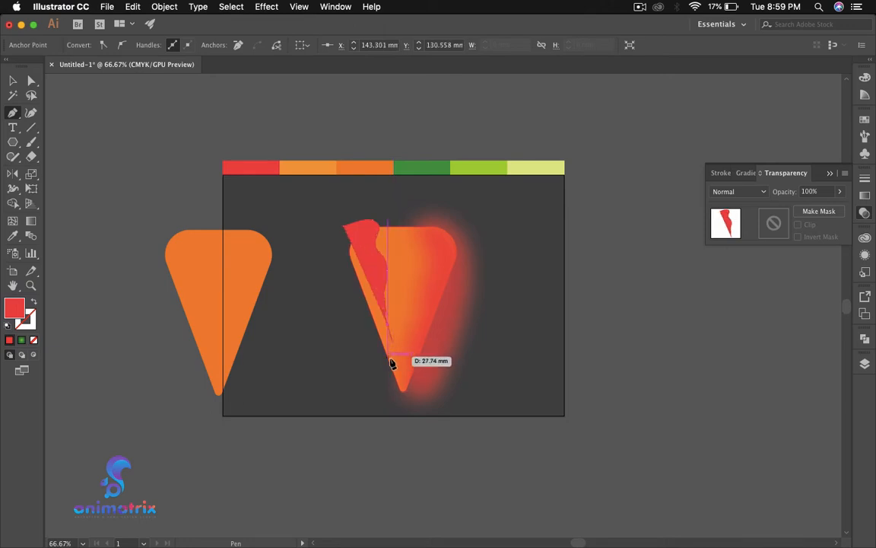
pyautogui.press('super+z')
pyautogui.press('super+z')
pyautogui.press('super+z')
pyautogui.press('super+z')
pyautogui.press('super+z')
pyautogui.press('super+z')
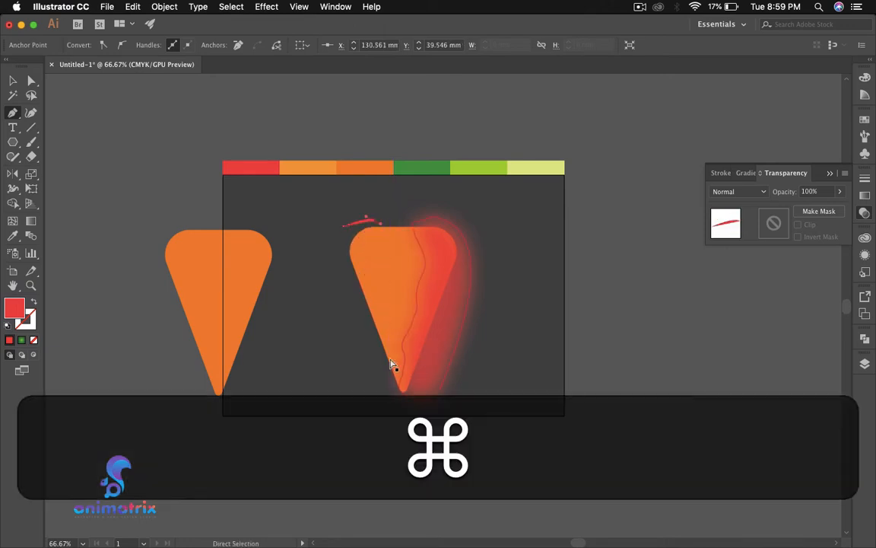
# Draw a narrow closed Pen shape along the carrot's left side, from above its upper-left corner to its tip, extending beyond the outline.
pyautogui.moveTo(369, 231); pyautogui.dragTo(345, 228)
pyautogui.press('v')
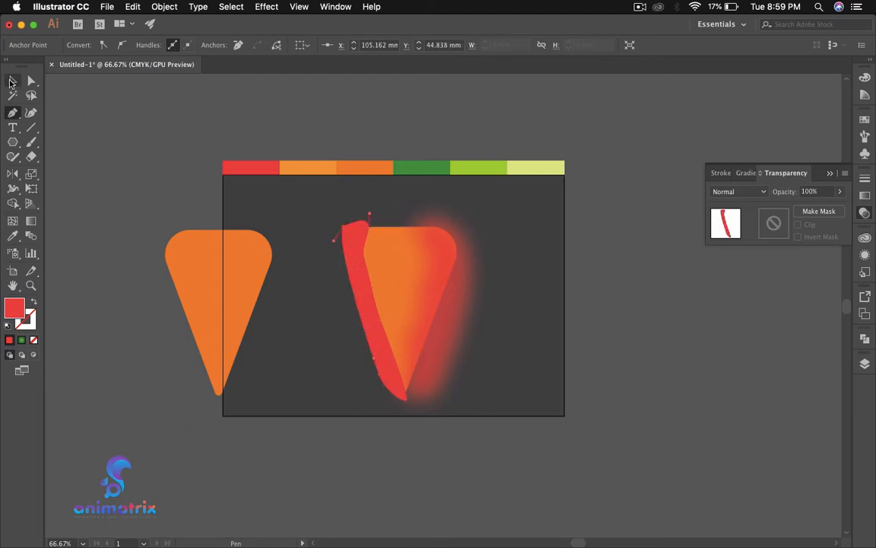
pyautogui.click(150, 135)
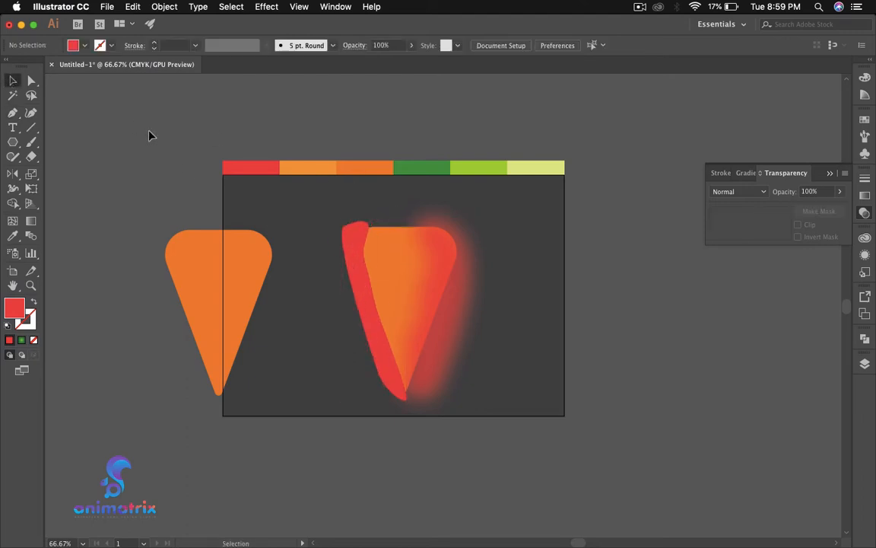
# Fill the narrow shape along the carrot's left side with white.
pyautogui.click(350, 245)
pyautogui.click(73, 45)
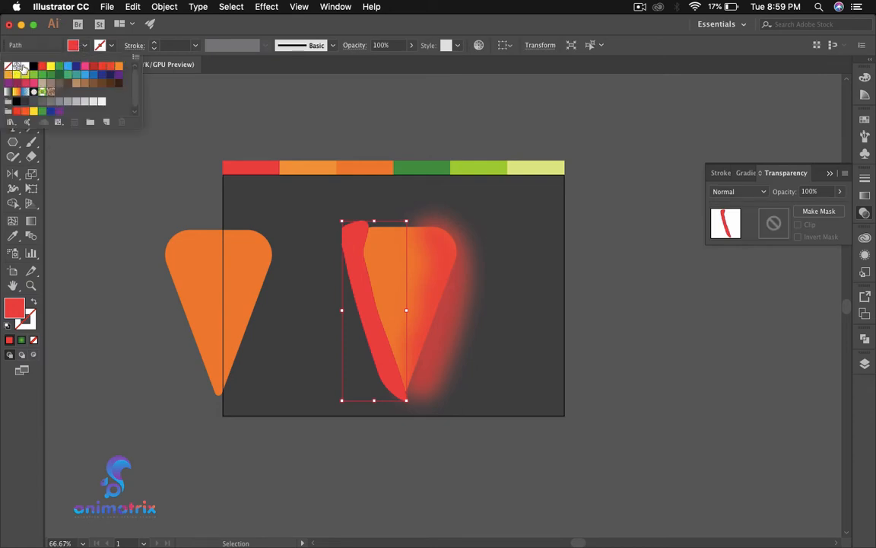
pyautogui.click(18, 67)
pyautogui.click(514, 280)
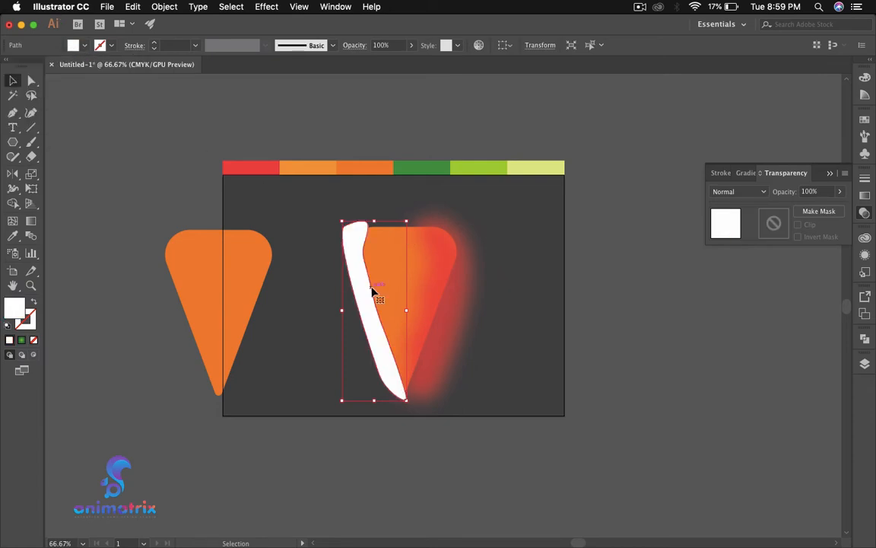
pyautogui.click(294, 223)
# Apply a Gaussian Blur with a radius of 99.1 pixels to the white shape.
pyautogui.click(351, 247)
pyautogui.click(271, 6)
pyautogui.moveTo(327, 240)
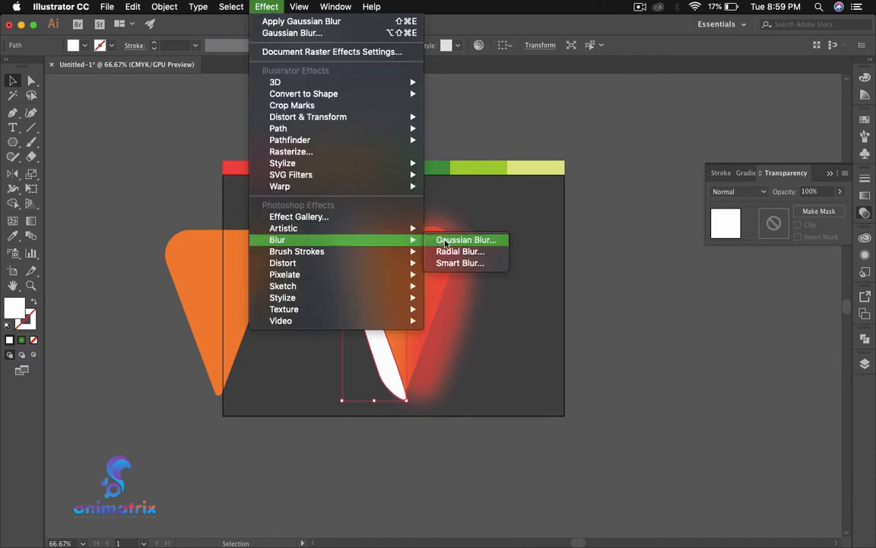
pyautogui.click(445, 240)
pyautogui.click(634, 283)
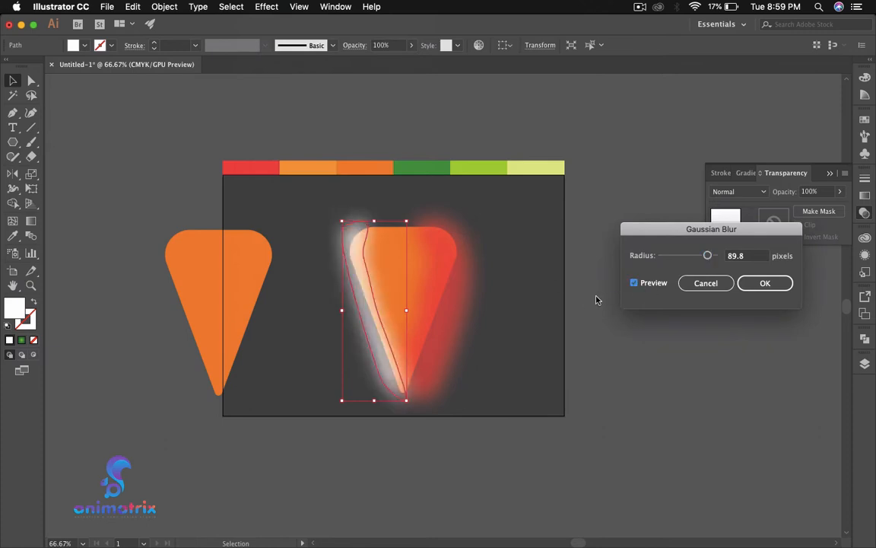
pyautogui.moveTo(696, 258); pyautogui.dragTo(709, 256)
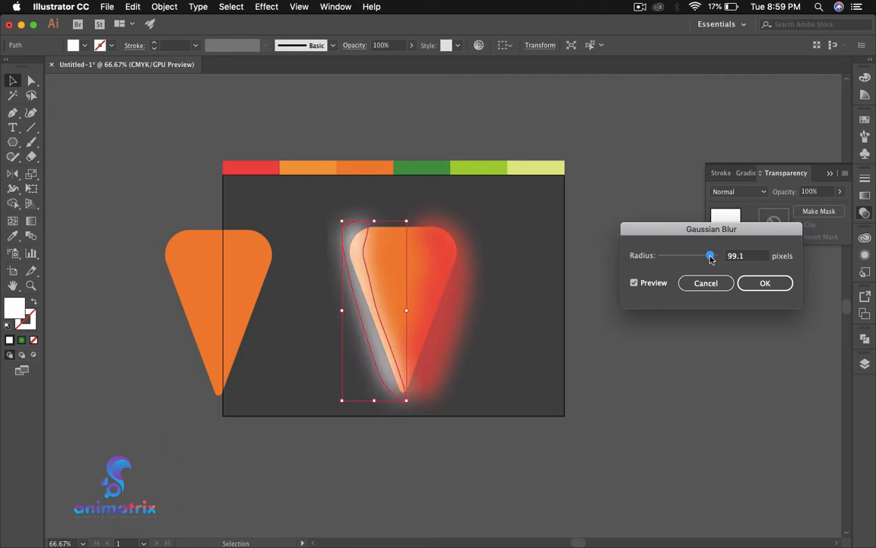
pyautogui.click(762, 283)
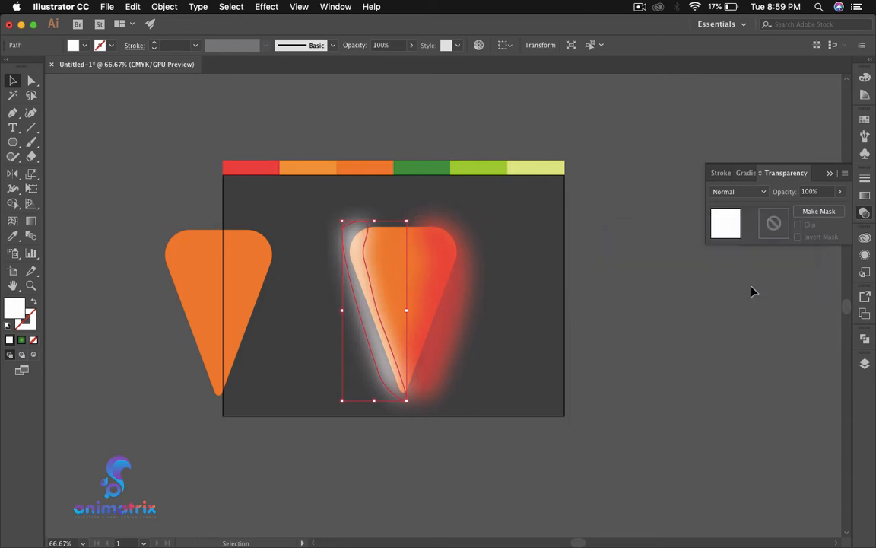
pyautogui.click(618, 323)
# Lower the opacity of the blurred white highlight shape to 72%.
pyautogui.click(346, 261)
pyautogui.click(840, 193)
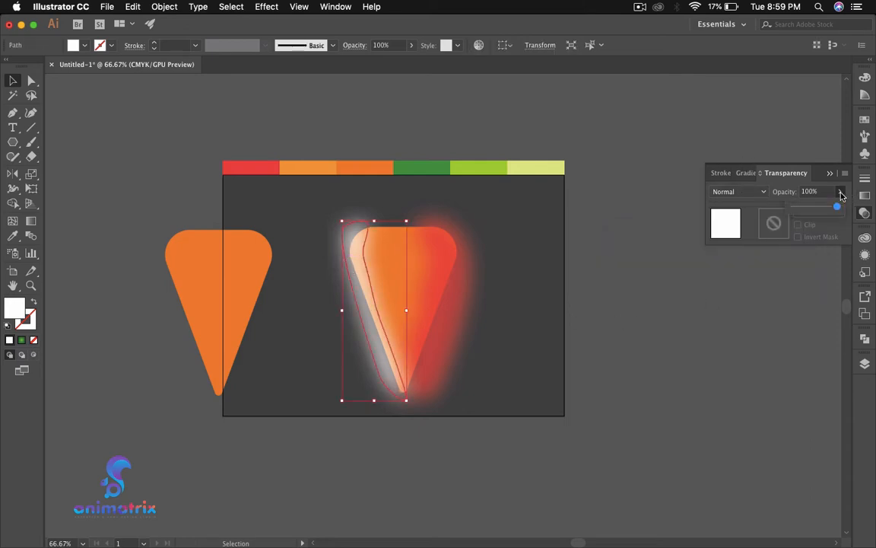
pyautogui.click(826, 207)
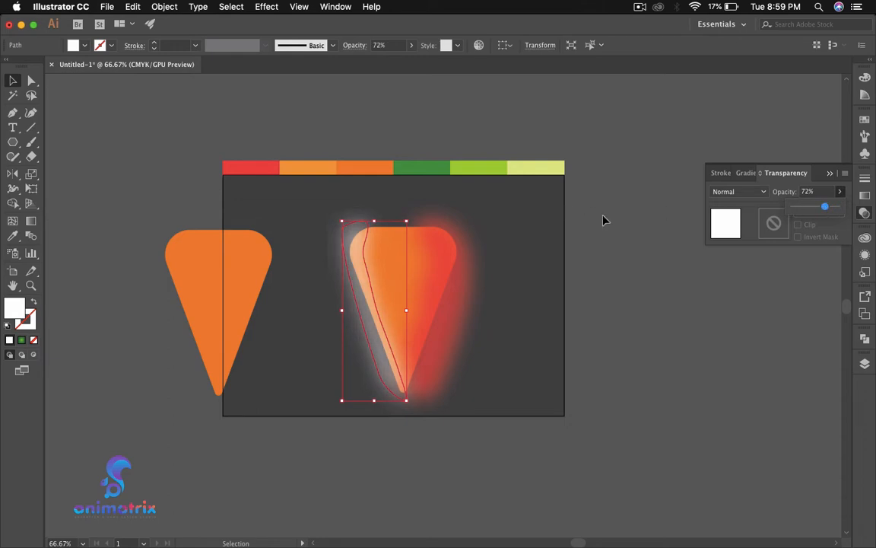
pyautogui.click(603, 263)
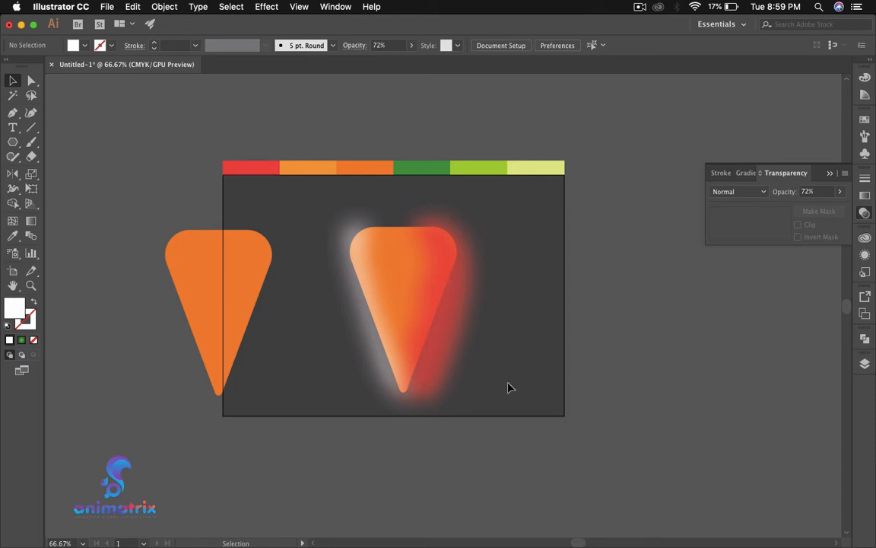
# Group the carrot triangle with its blurred red and white shapes, and nudge the group slightly down and to the left.
pyautogui.moveTo(371, 328); pyautogui.dragTo(340, 308)
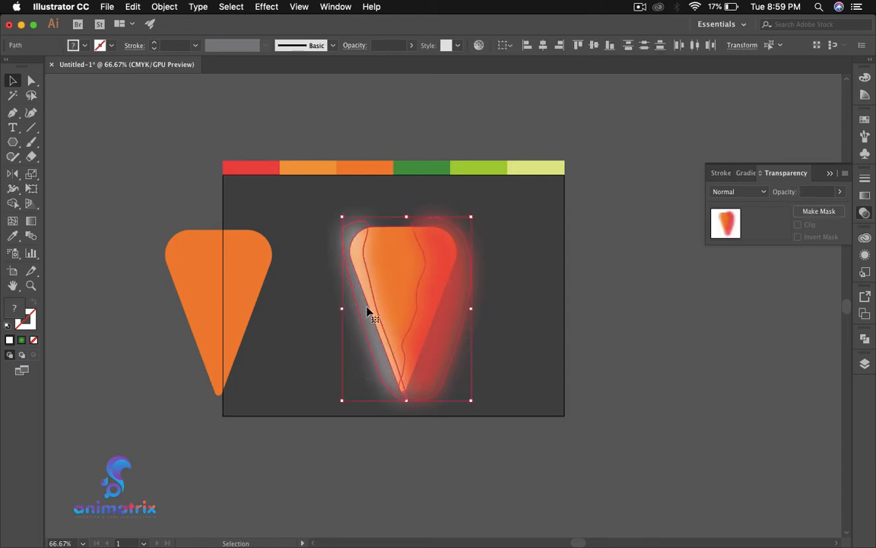
pyautogui.rightClick(383, 279)
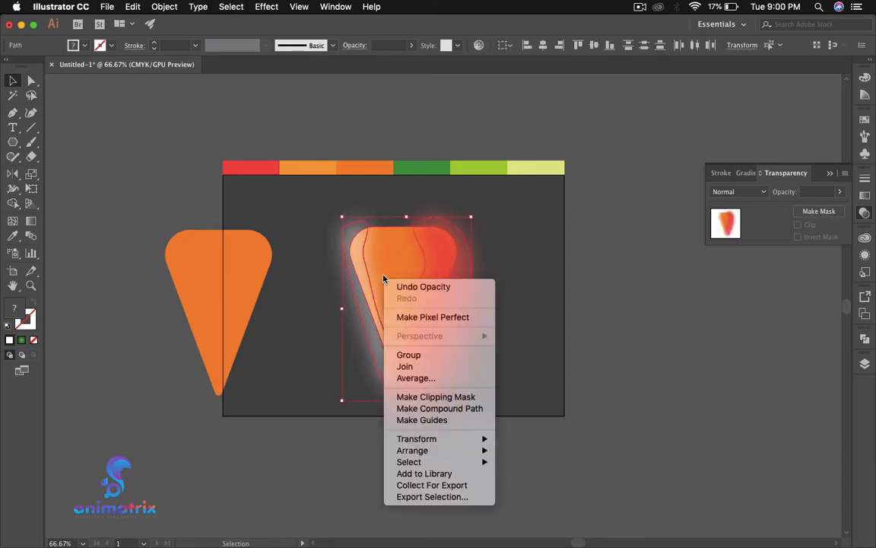
pyautogui.click(419, 353)
pyautogui.click(509, 353)
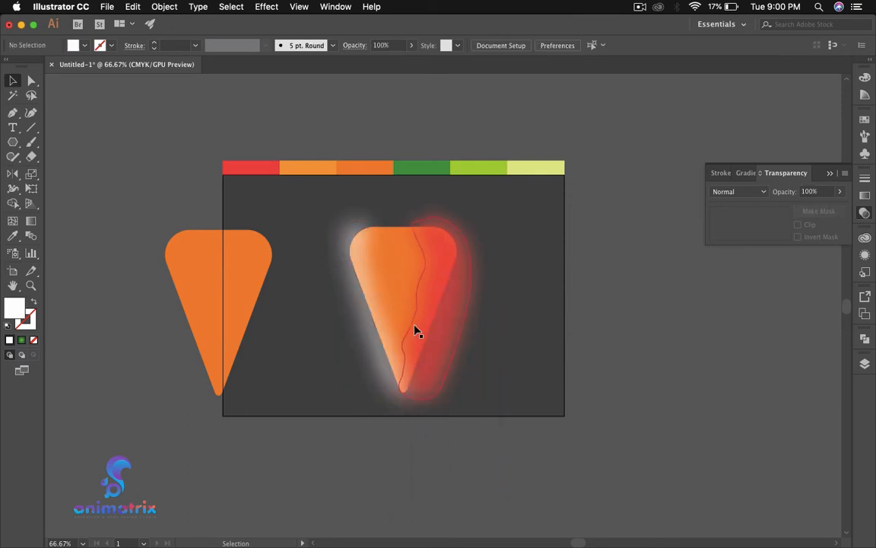
pyautogui.moveTo(415, 333); pyautogui.dragTo(412, 317)
pyautogui.click(520, 352)
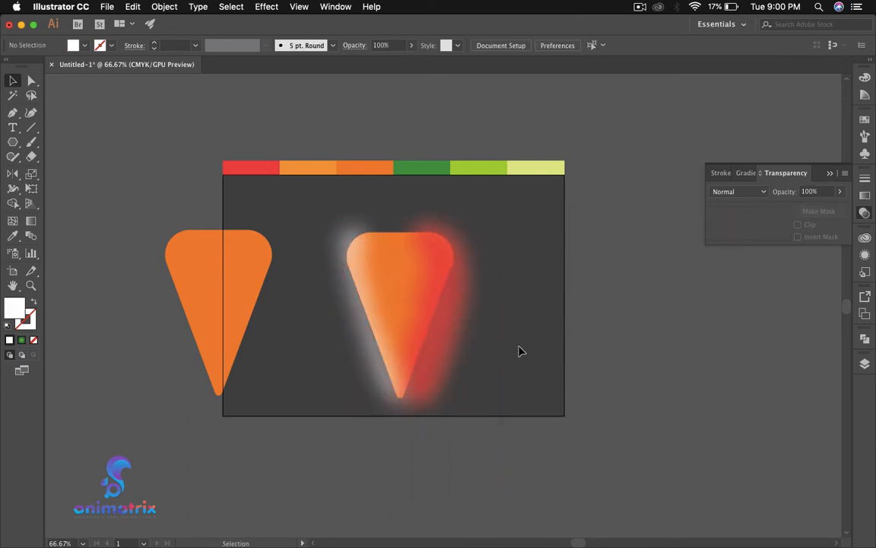
# Move the plain orange triangle onto the artboard beside the shaded carrot group and fill it with blue.
pyautogui.moveTo(235, 296); pyautogui.dragTo(289, 296)
pyautogui.click(296, 283)
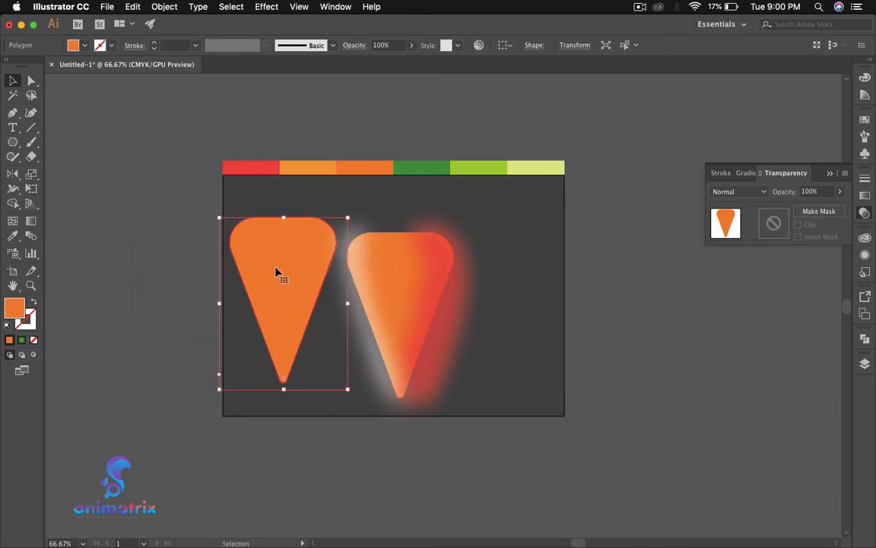
pyautogui.click(371, 275)
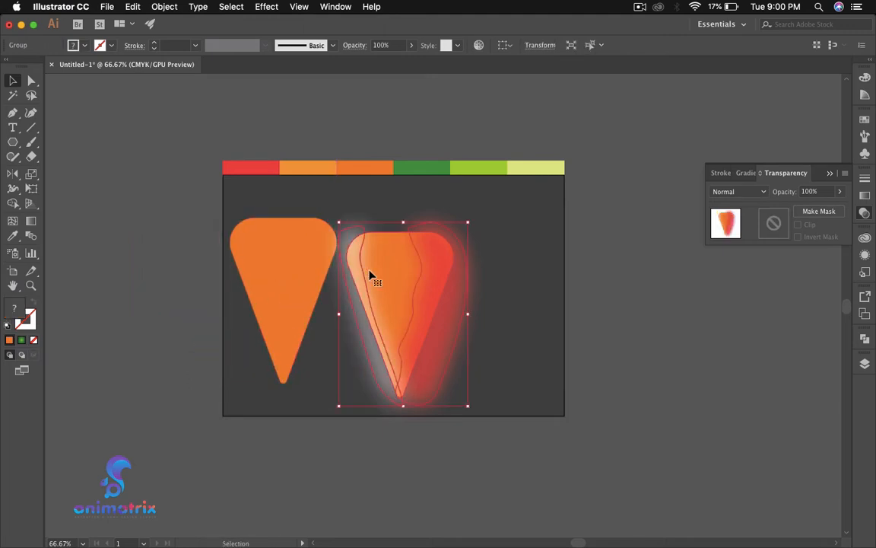
pyautogui.click(292, 294)
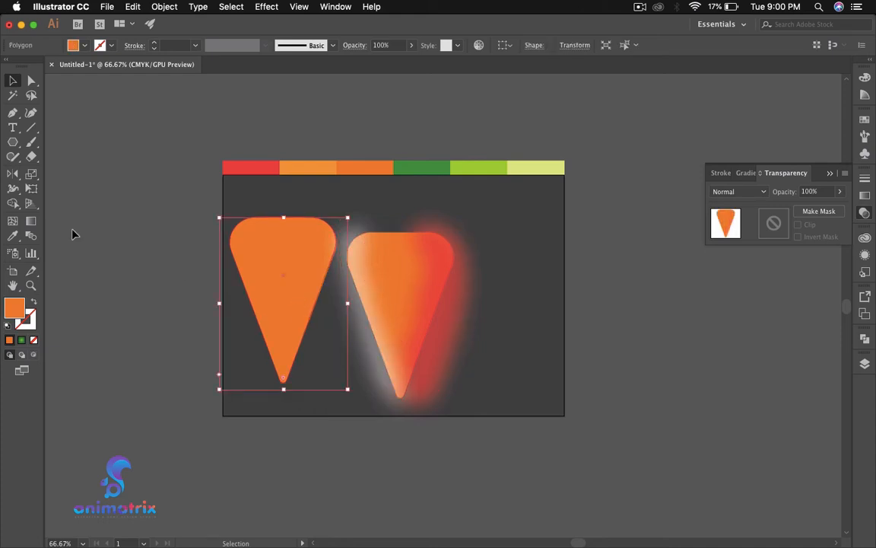
pyautogui.click(76, 46)
pyautogui.click(68, 66)
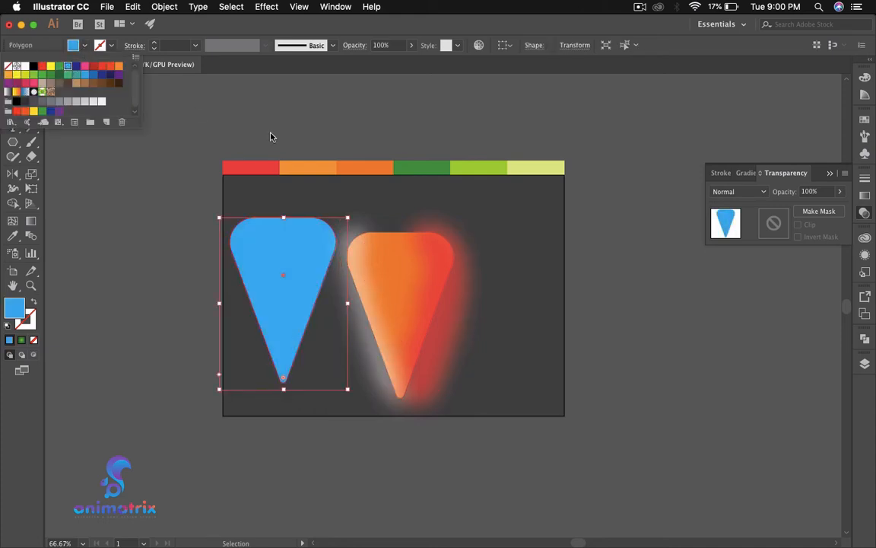
pyautogui.click(270, 137)
# Move the blue triangle level with the shaded carrot group and bring it to the front of the stack.
pyautogui.moveTo(289, 297); pyautogui.dragTo(386, 312)
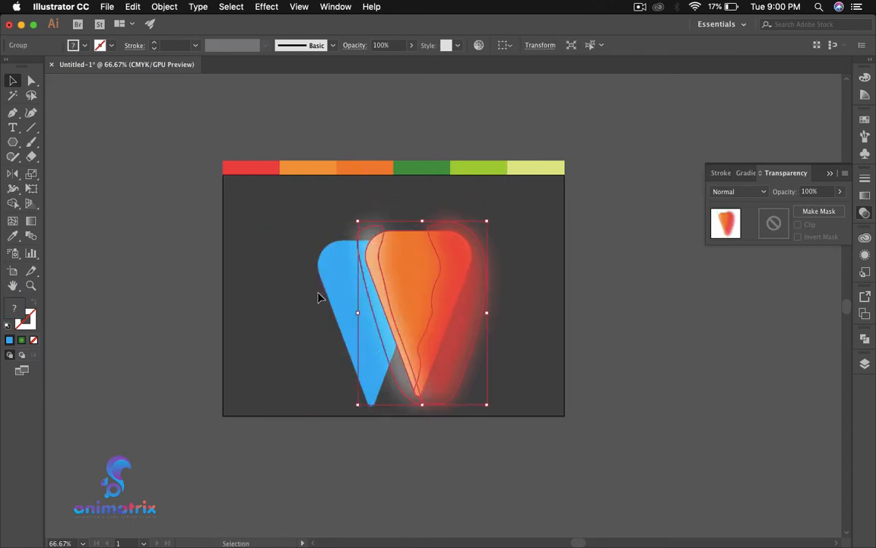
pyautogui.moveTo(320, 297); pyautogui.dragTo(315, 274)
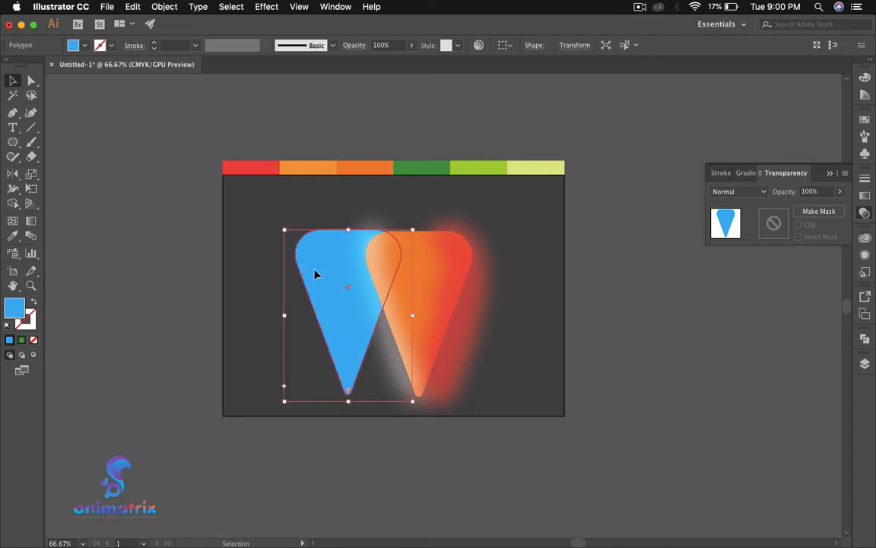
pyautogui.rightClick(317, 274)
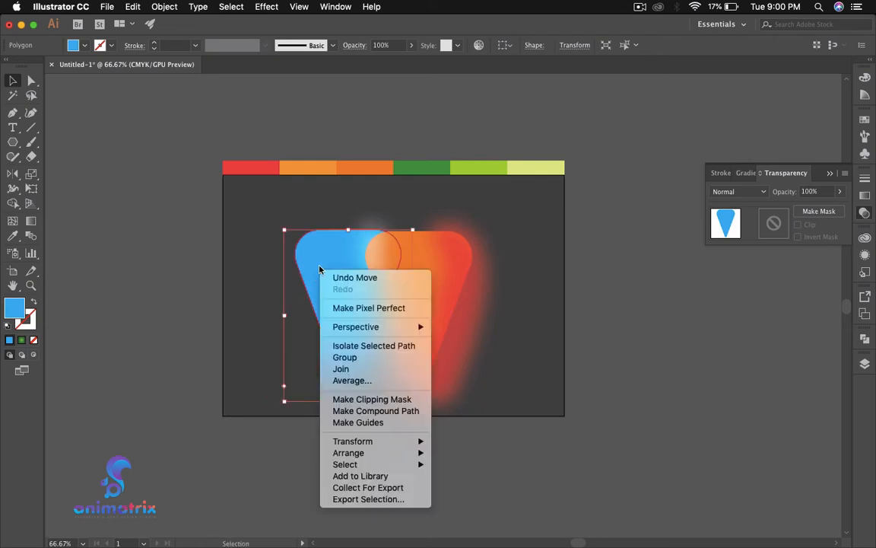
pyautogui.moveTo(370, 456)
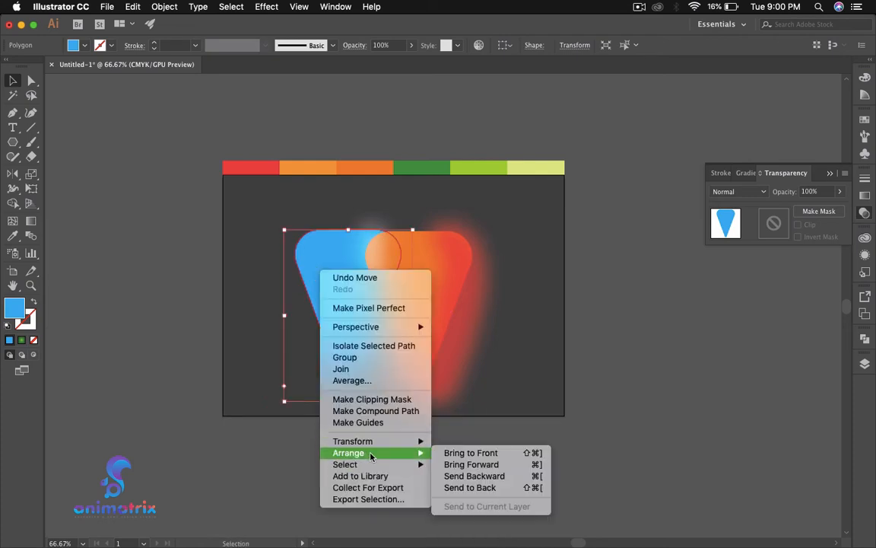
pyautogui.click(489, 453)
pyautogui.click(503, 332)
# Centre the shaded carrot group on the artboard and place the blue triangle exactly over its orange shape.
pyautogui.moveTo(448, 317); pyautogui.dragTo(417, 301)
pyautogui.click(318, 280)
pyautogui.moveTo(333, 295); pyautogui.dragTo(380, 286)
pyautogui.click(531, 346)
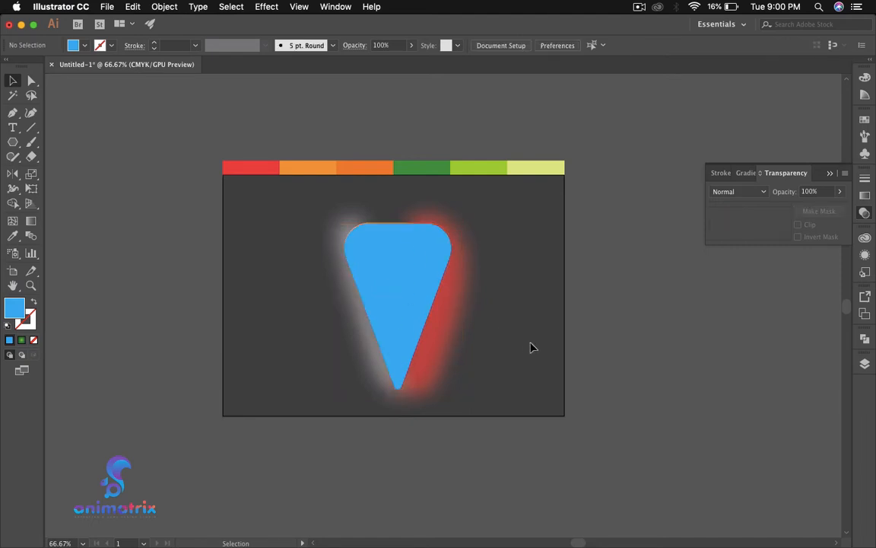
pyautogui.moveTo(272, 223); pyautogui.dragTo(299, 246)
pyautogui.moveTo(459, 350); pyautogui.dragTo(280, 294)
pyautogui.click(387, 280)
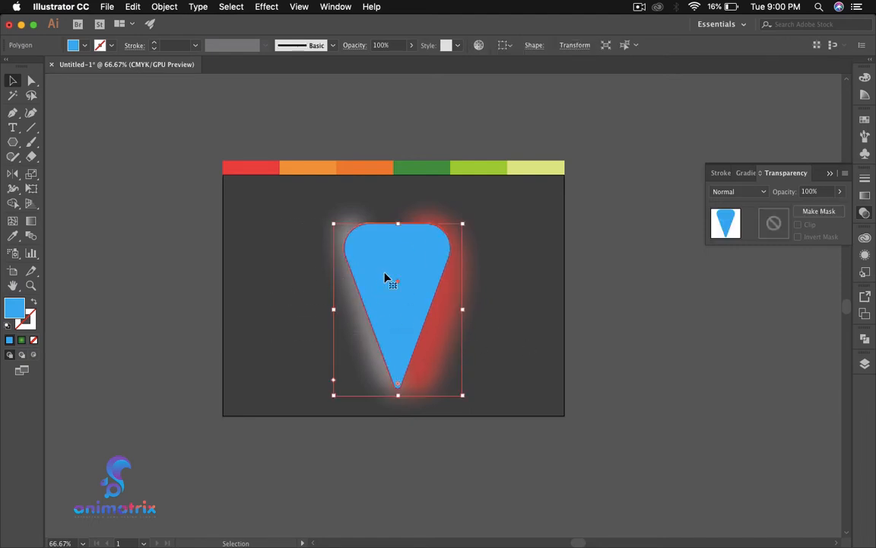
pyautogui.moveTo(385, 259); pyautogui.dragTo(385, 264)
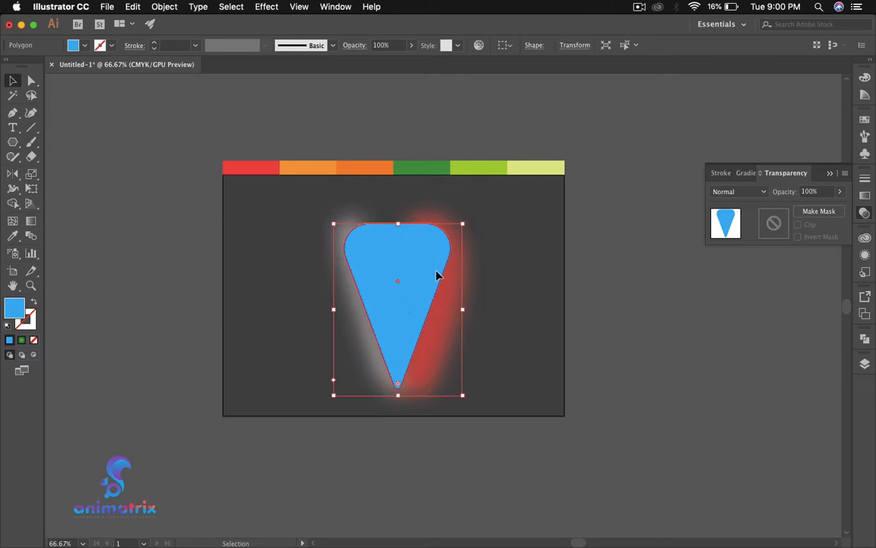
# Make a clipping mask from the blue triangle and the shaded carrot group beneath it.
pyautogui.click(280, 240)
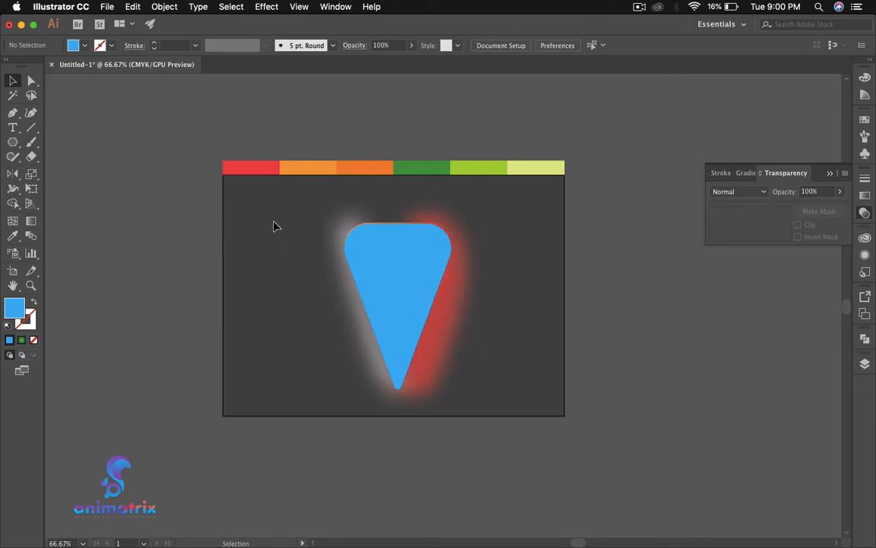
pyautogui.press('super+a')
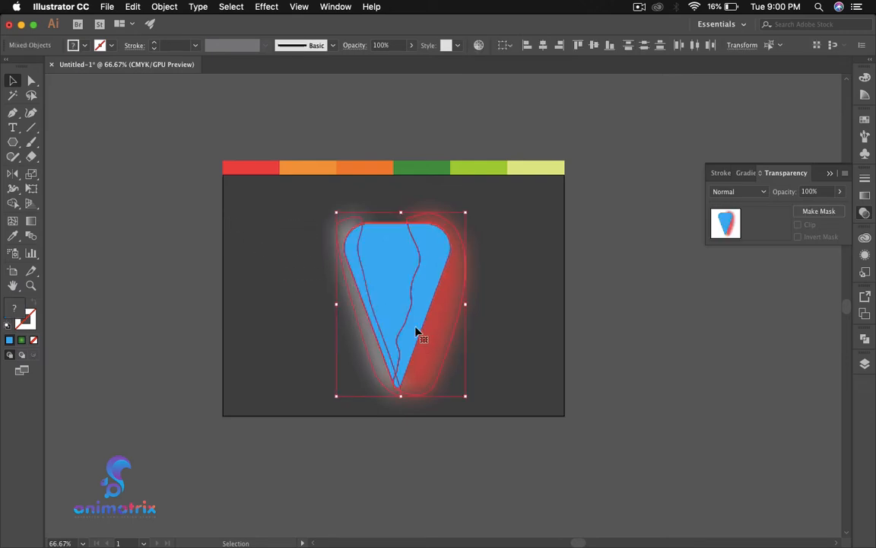
pyautogui.rightClick(401, 282)
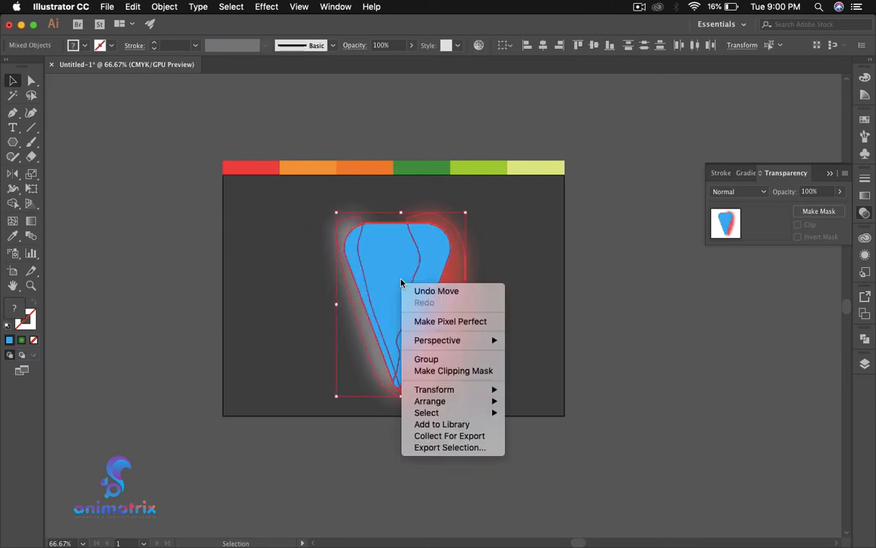
pyautogui.click(454, 371)
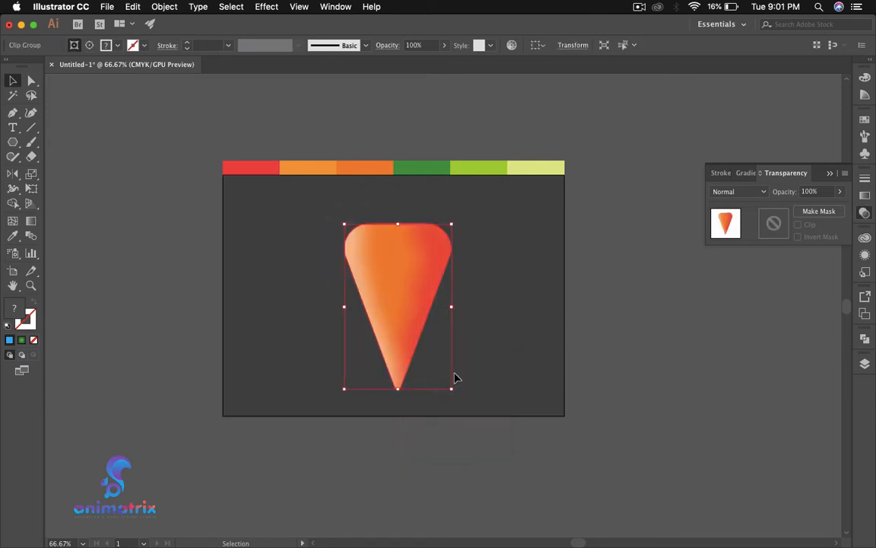
pyautogui.click(476, 352)
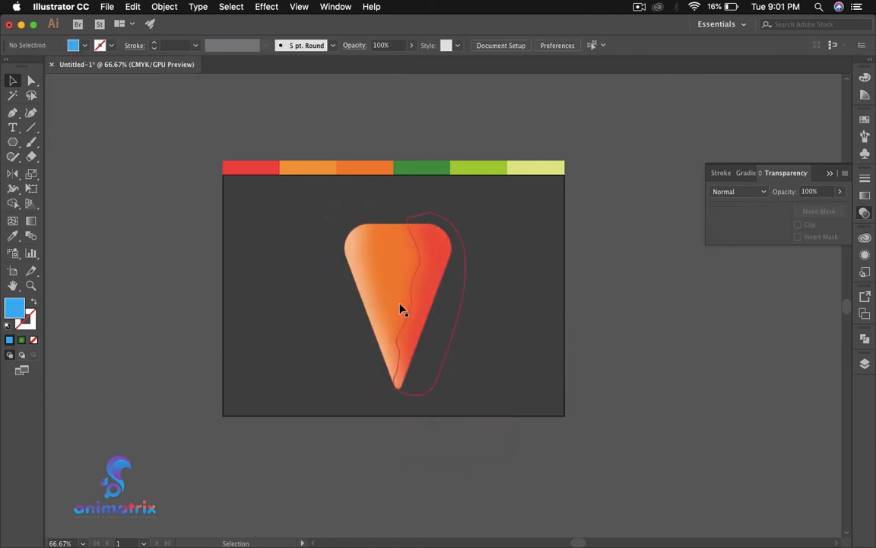
# Scale the clipped carrot down proportionally to about three quarters of its size and position it in the lower middle of the artboard.
pyautogui.moveTo(397, 272)
pyautogui.mouseDown()
pyautogui.moveTo(381, 288)
pyautogui.moveTo(398, 278)
pyautogui.mouseUp()
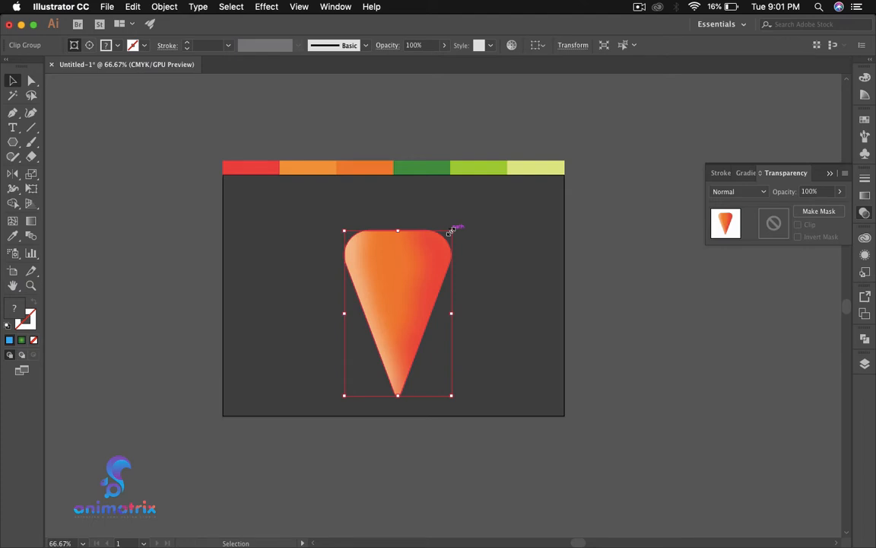
pyautogui.moveTo(451, 230); pyautogui.dragTo(433, 272)
pyautogui.click(484, 326)
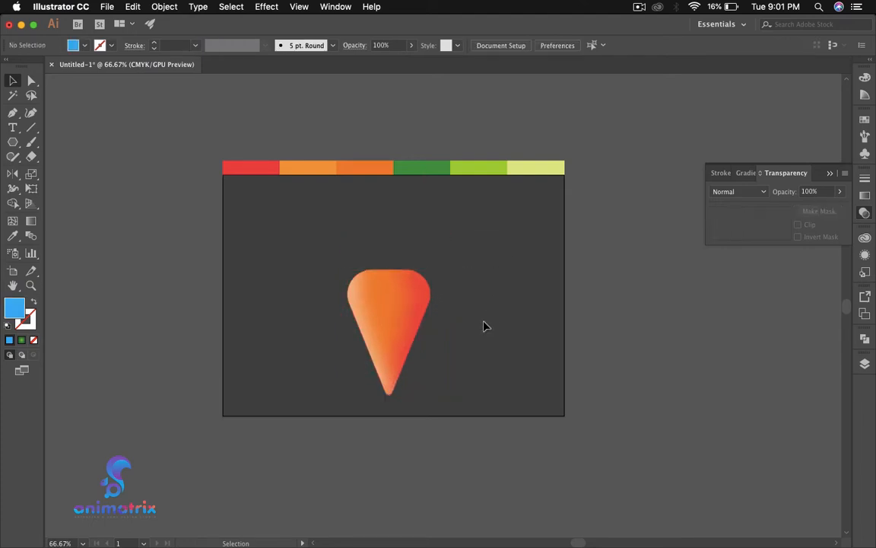
pyautogui.moveTo(403, 322); pyautogui.dragTo(405, 328)
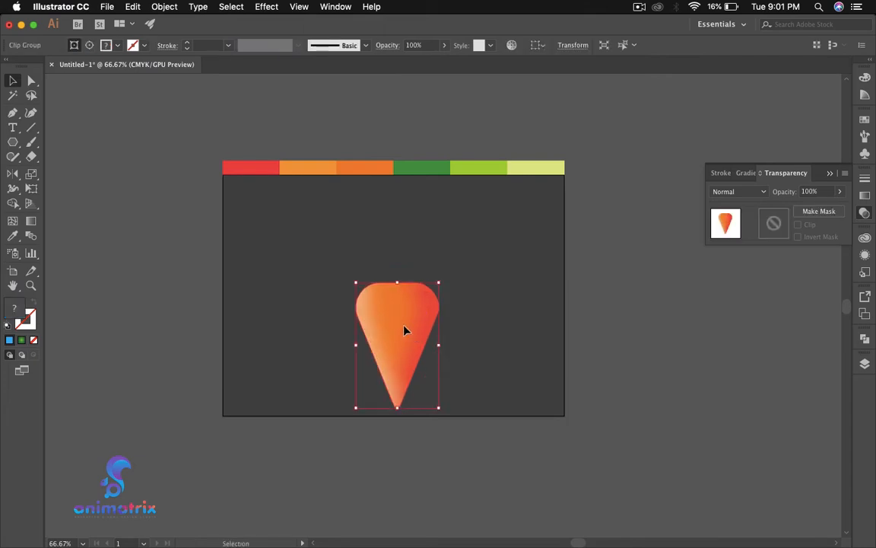
pyautogui.click(487, 358)
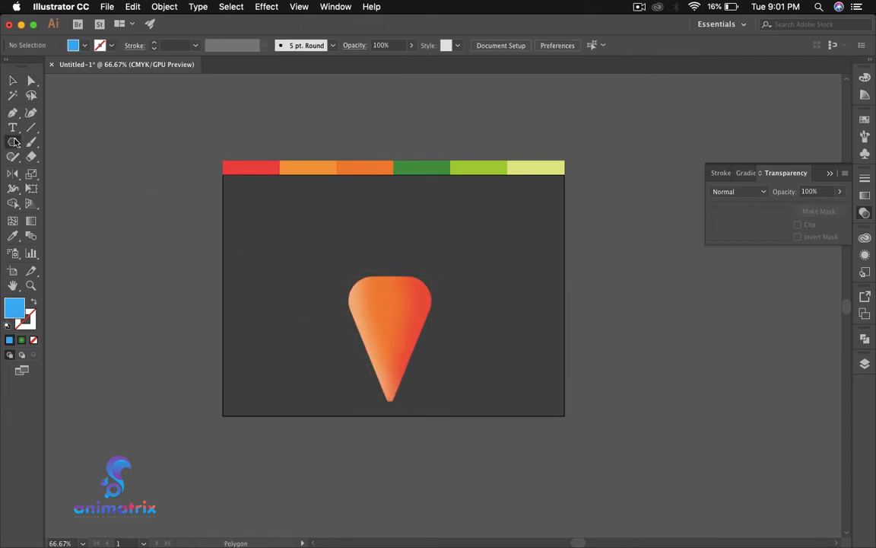
# Draw an upright ellipse about 38.6 by 51.9 mm above the carrot's upper-left edge and fill it with the sampled dark green swatch.
pyautogui.moveTo(13, 141); pyautogui.dragTo(65, 175)
pyautogui.moveTo(324, 213); pyautogui.dragTo(371, 273)
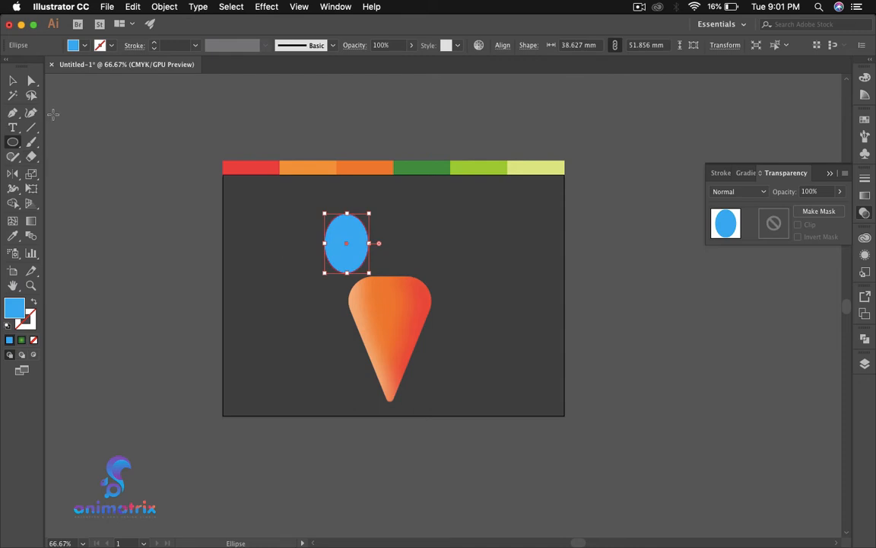
pyautogui.click(13, 236)
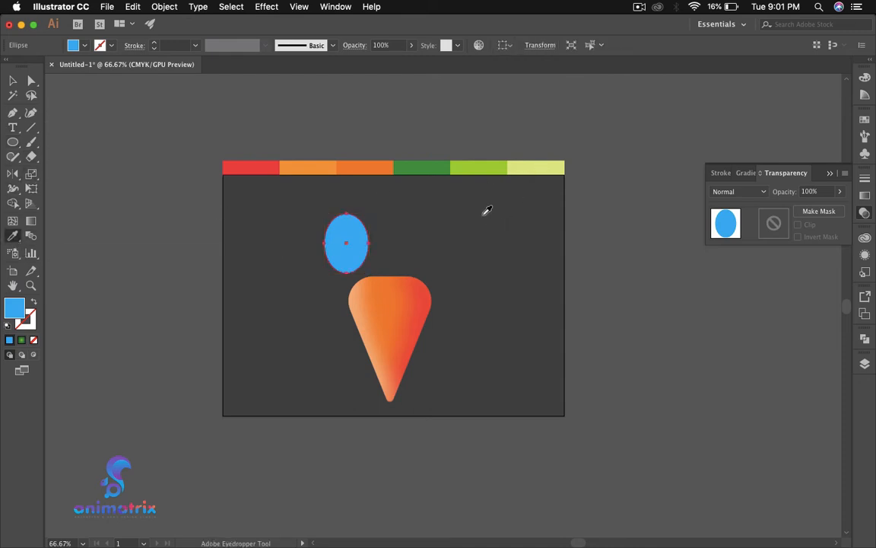
pyautogui.click(422, 165)
pyautogui.click(13, 82)
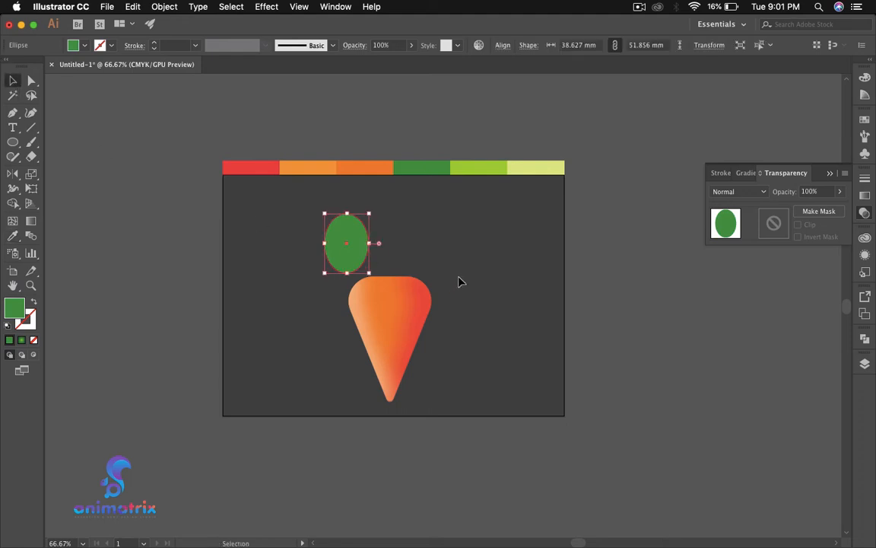
pyautogui.click(458, 280)
# Duplicate the green ellipse in place and narrow the copy from its right side to about 35.5 mm wide.
pyautogui.click(354, 253)
pyautogui.press('super')
pyautogui.press('super')
pyautogui.moveTo(369, 244); pyautogui.dragTo(365, 243)
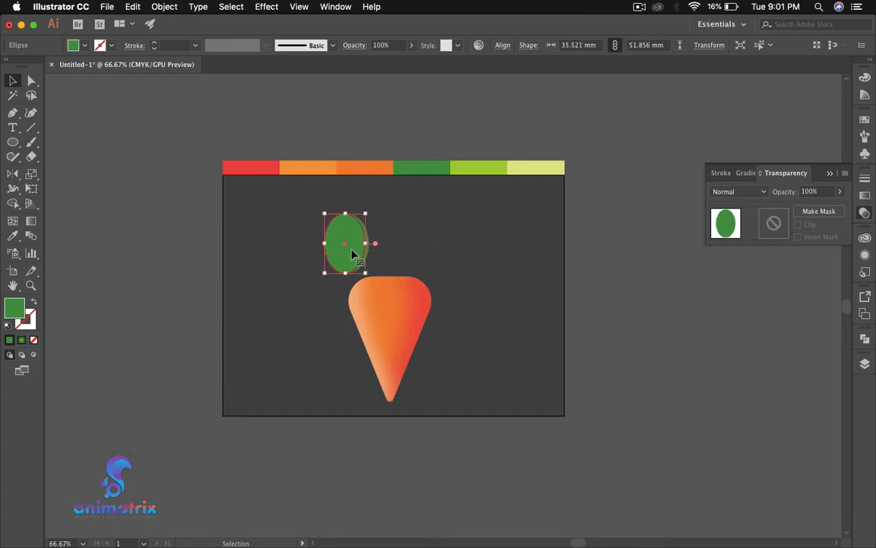
# Fill the narrower front ellipse with the light green sampled from the colour strip.
pyautogui.click(13, 236)
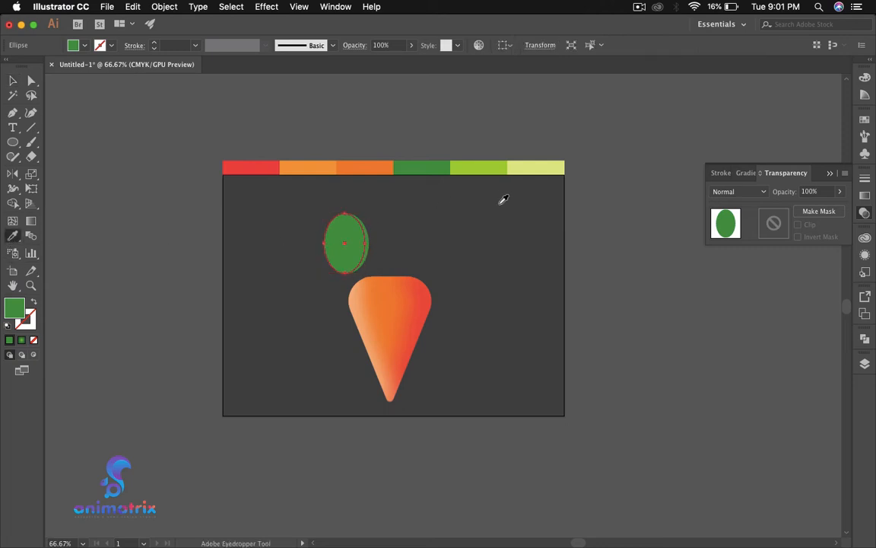
pyautogui.click(475, 165)
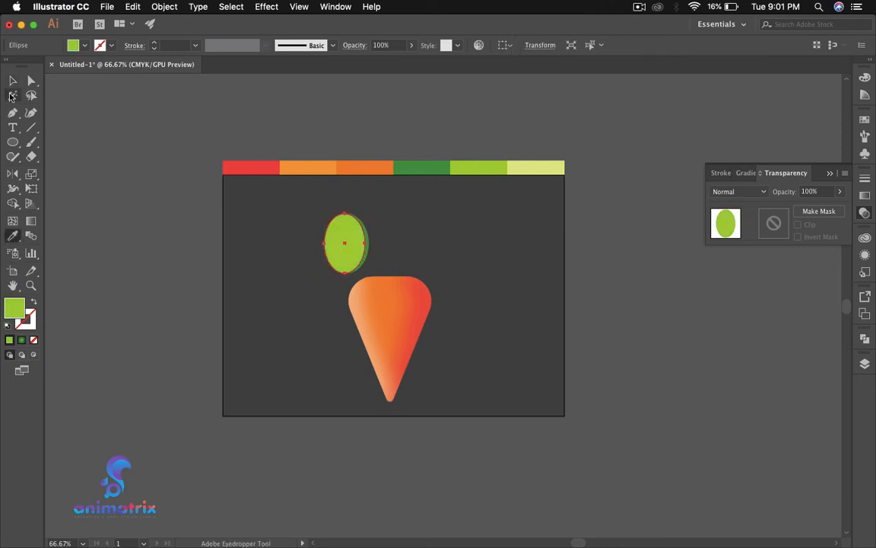
pyautogui.click(12, 80)
# Widen the light green ellipse to about 37.3 mm so less of the dark green one shows behind it.
pyautogui.keyDown('alt'); pyautogui.scroll(4, 421, 257); pyautogui.keyUp('alt')
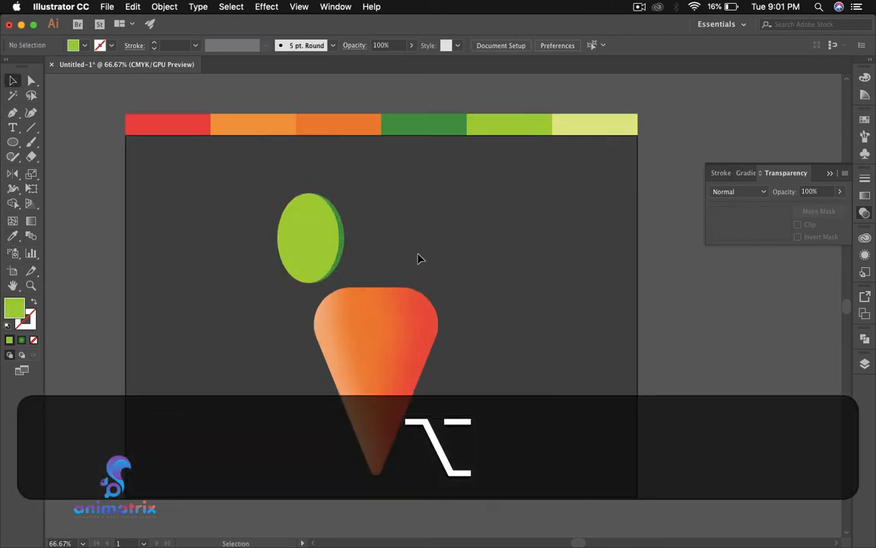
pyautogui.moveTo(300, 229); pyautogui.dragTo(303, 231)
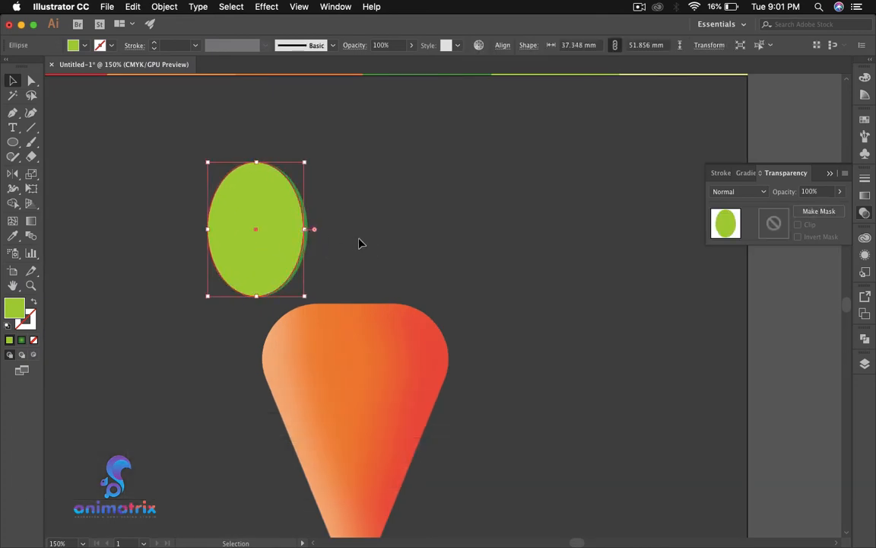
pyautogui.click(358, 243)
pyautogui.keyDown('alt'); pyautogui.scroll(-4, 359, 243); pyautogui.keyUp('alt')
pyautogui.keyDown('alt'); pyautogui.scroll(1, 309, 243); pyautogui.keyUp('alt')
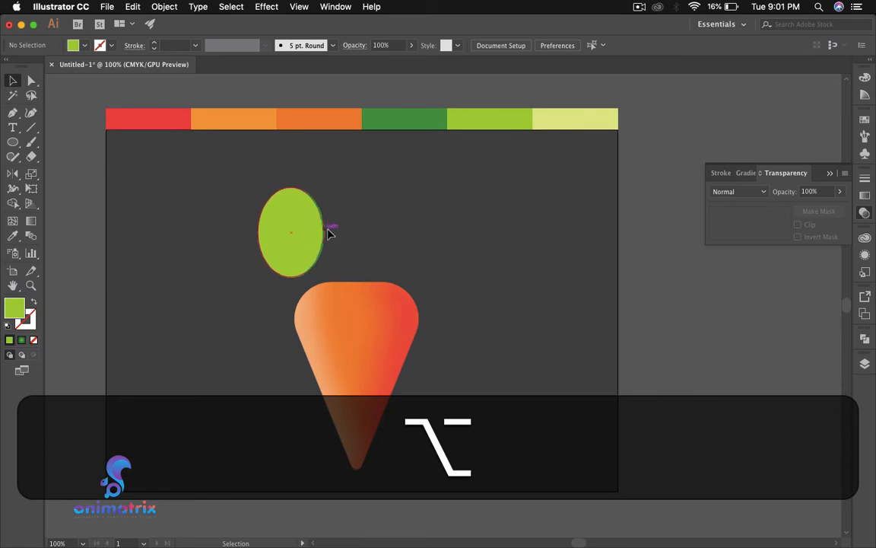
pyautogui.keyDown('alt'); pyautogui.scroll(2, 331, 234); pyautogui.keyUp('alt')
pyautogui.keyDown('alt'); pyautogui.scroll(-3, 332, 236); pyautogui.keyUp('alt')
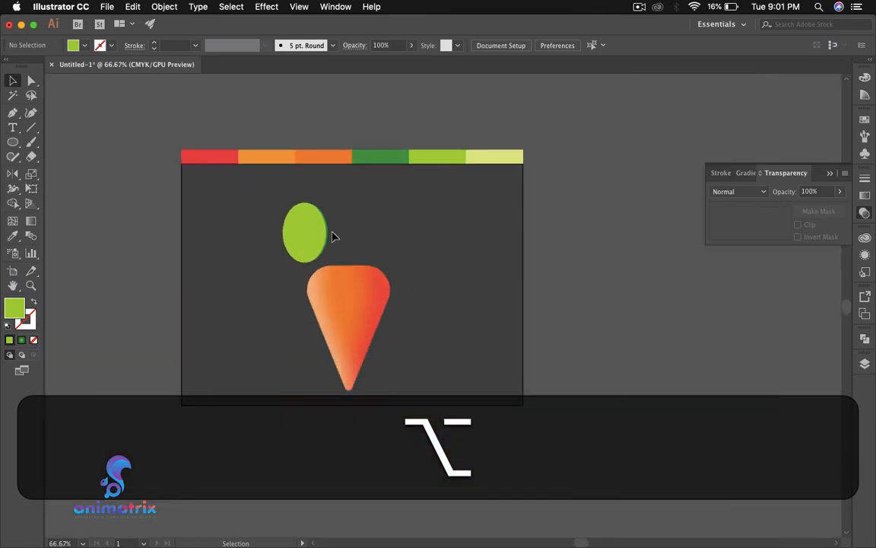
pyautogui.keyDown('alt'); pyautogui.scroll(1, 335, 237); pyautogui.keyUp('alt')
# Narrow the light green ellipse from its right side to about 35.5 mm wide.
pyautogui.click(299, 238)
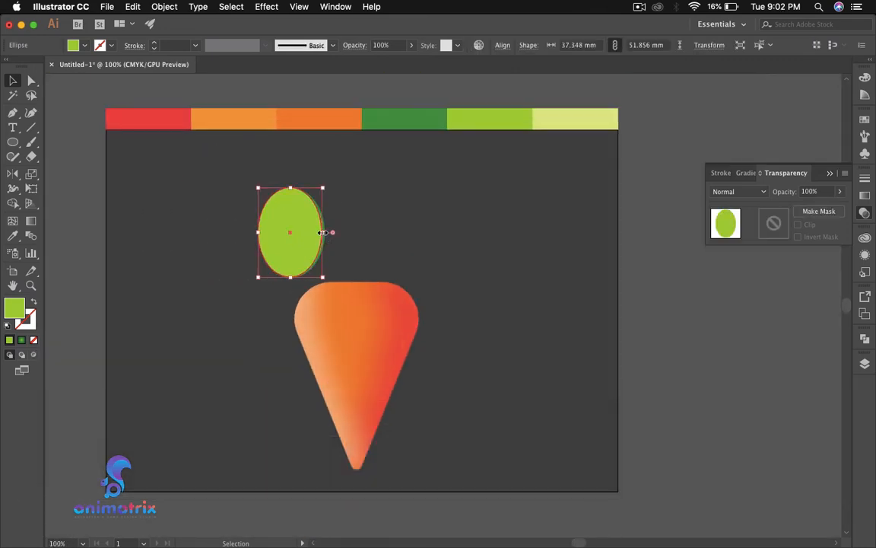
pyautogui.moveTo(322, 231); pyautogui.dragTo(321, 231)
pyautogui.click(368, 248)
pyautogui.press('alt')
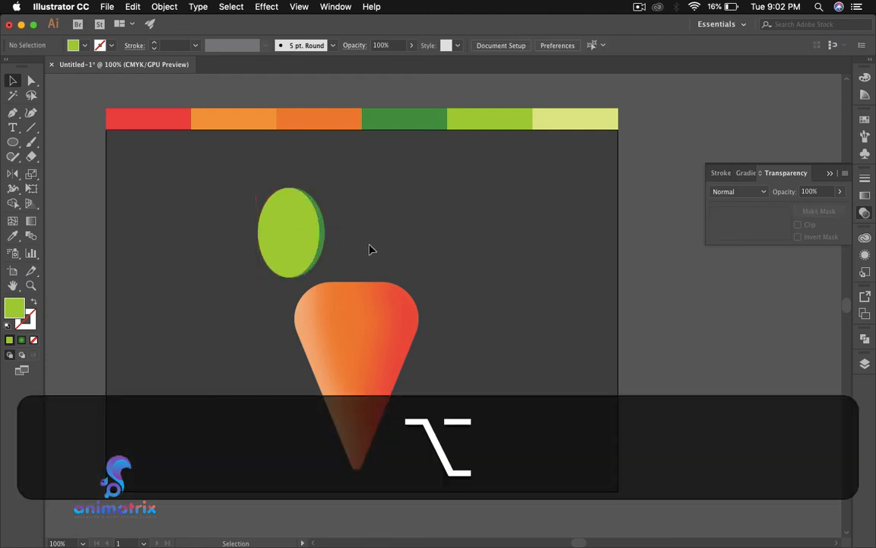
pyautogui.keyDown('alt'); pyautogui.scroll(-1, 358, 240); pyautogui.keyUp('alt')
pyautogui.keyDown('alt'); pyautogui.scroll(1, 358, 240); pyautogui.keyUp('alt')
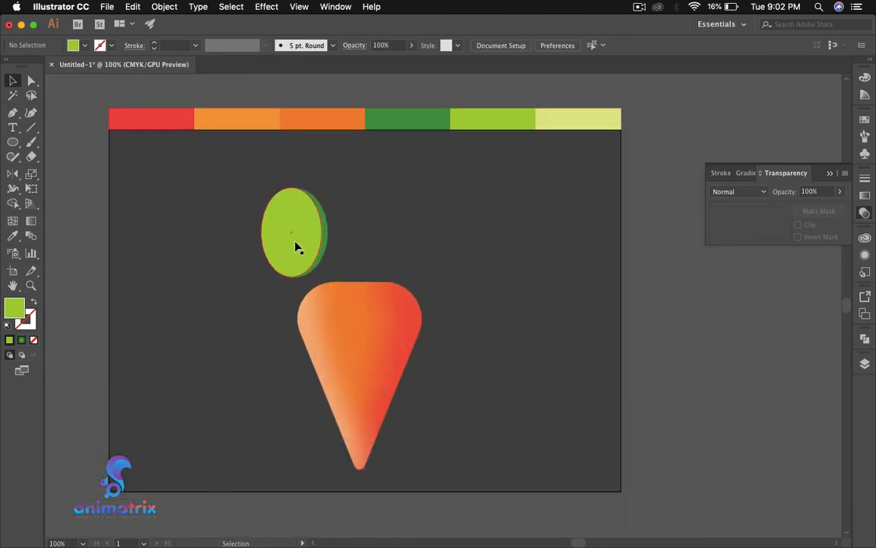
# Fill the front light green ellipse with a radial gradient and set its centre stop to the C=20 M=0 Y=100 K=0 swatch.
pyautogui.click(298, 248)
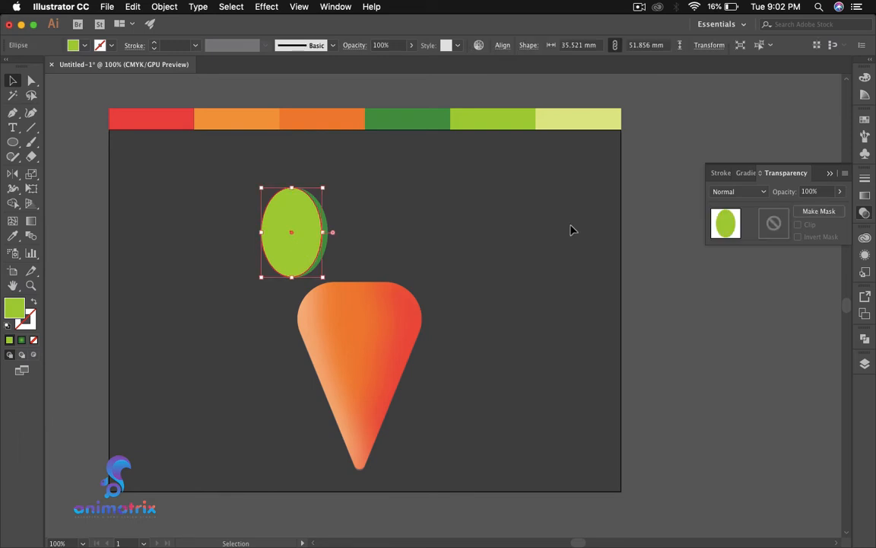
pyautogui.click(865, 197)
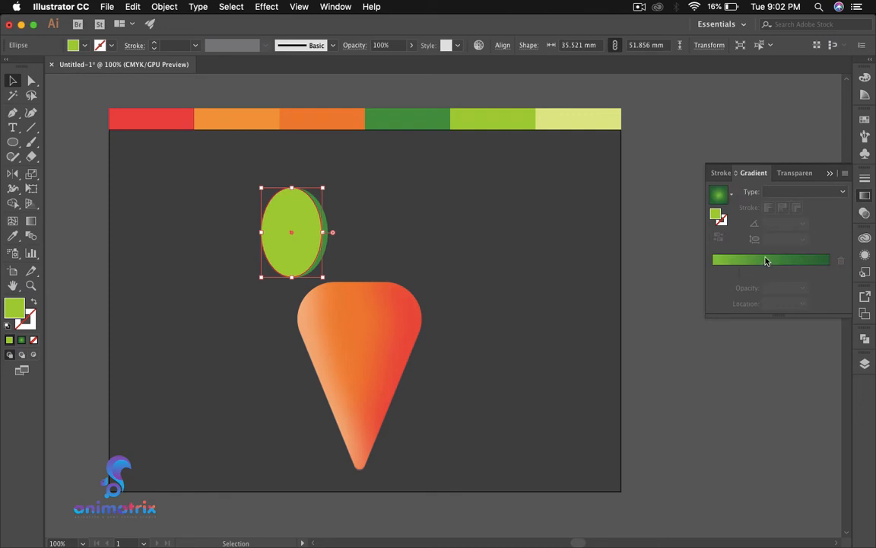
pyautogui.click(766, 261)
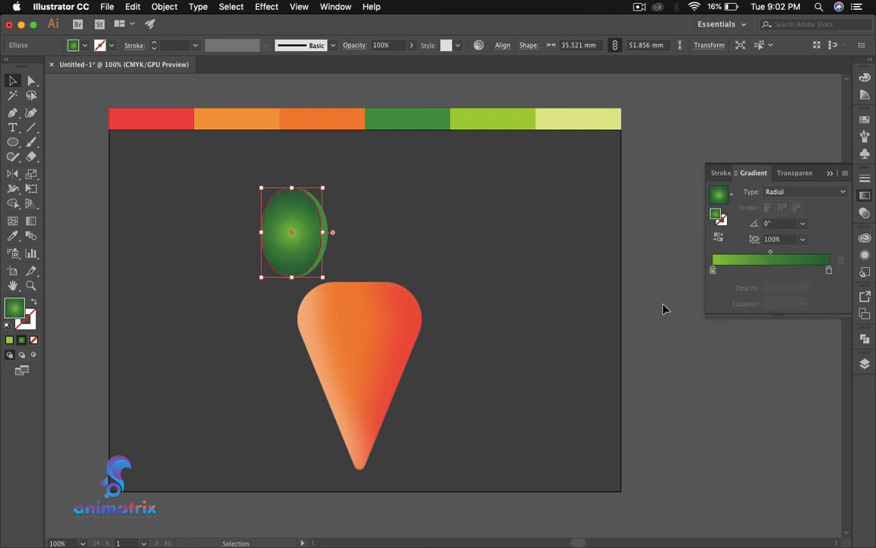
pyautogui.doubleClick(714, 270)
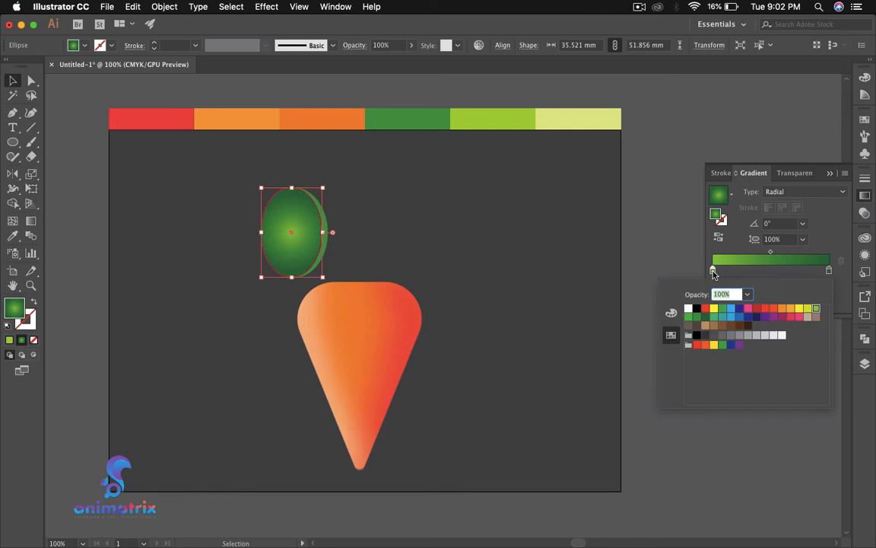
pyautogui.click(808, 309)
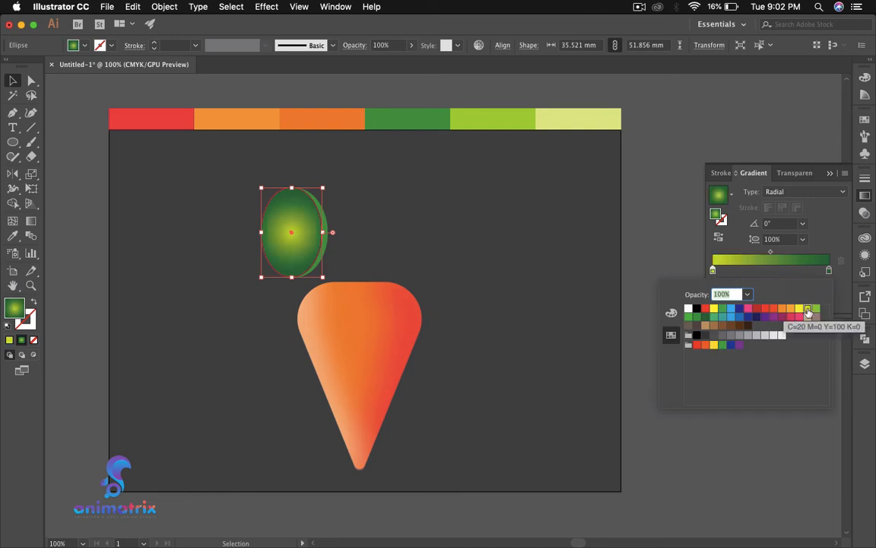
# Recolour the front ellipse's radial gradient with light green at the outer stop and yellow at the centre stop.
pyautogui.doubleClick(830, 272)
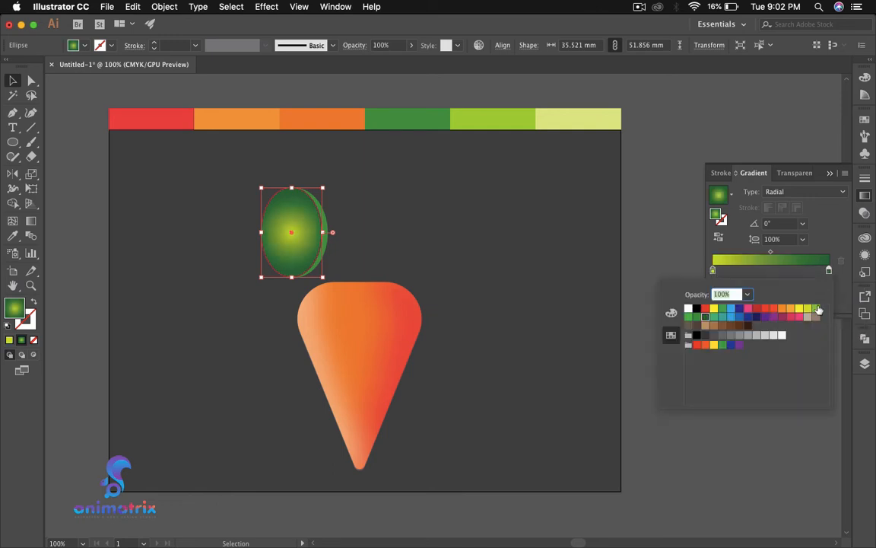
pyautogui.click(816, 309)
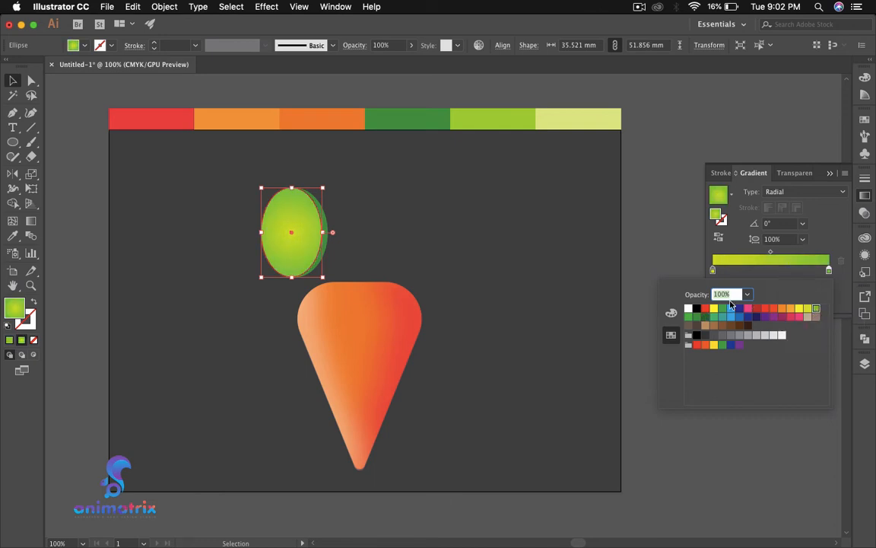
pyautogui.doubleClick(714, 272)
pyautogui.click(799, 308)
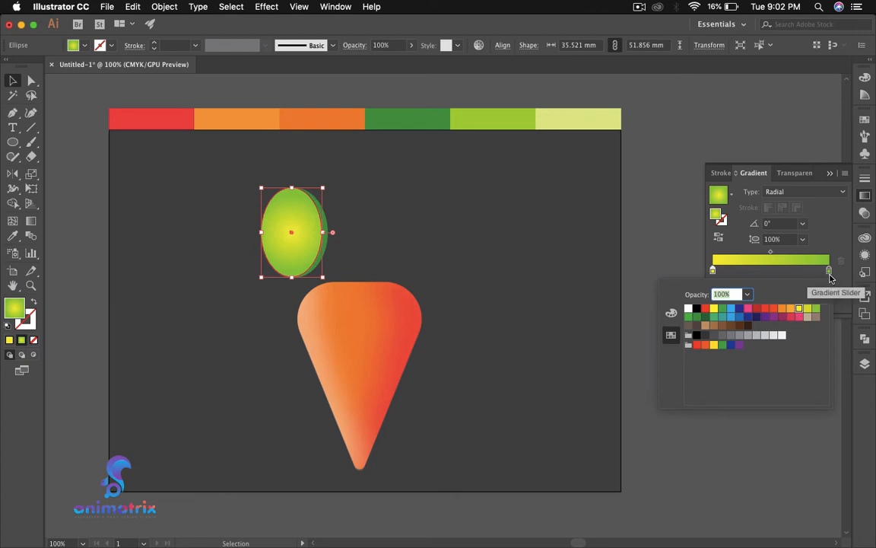
pyautogui.click(472, 251)
pyautogui.click(445, 255)
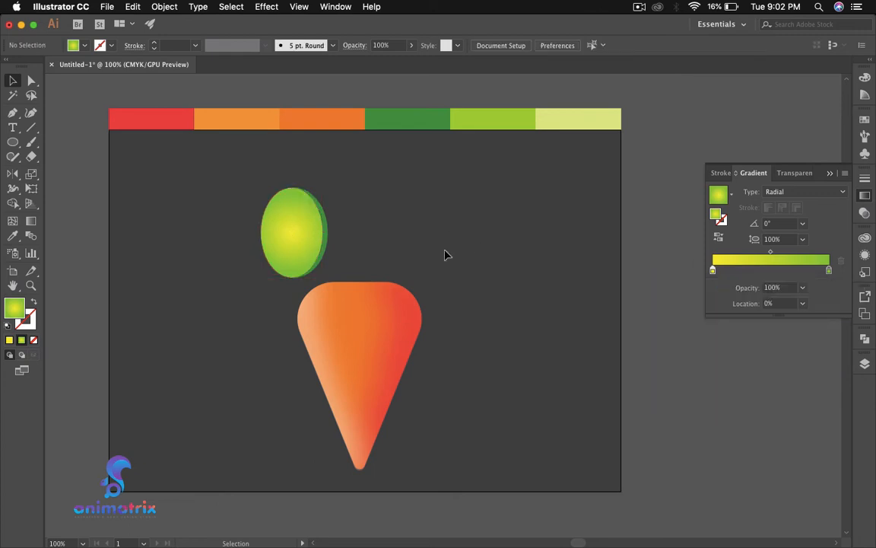
# Shift the front ellipse's radial gradient so the yellow highlight sits near its top, angled about -72.6°.
pyautogui.click(294, 243)
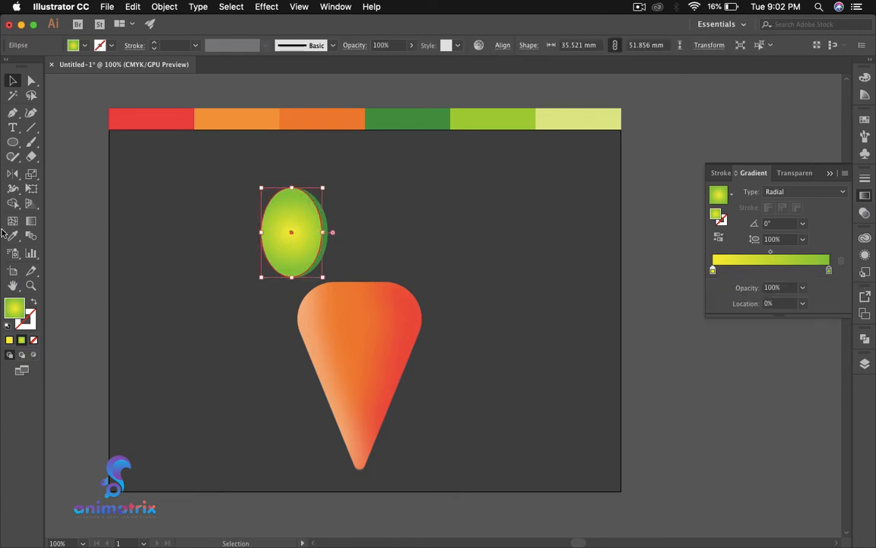
pyautogui.click(30, 221)
pyautogui.moveTo(293, 210)
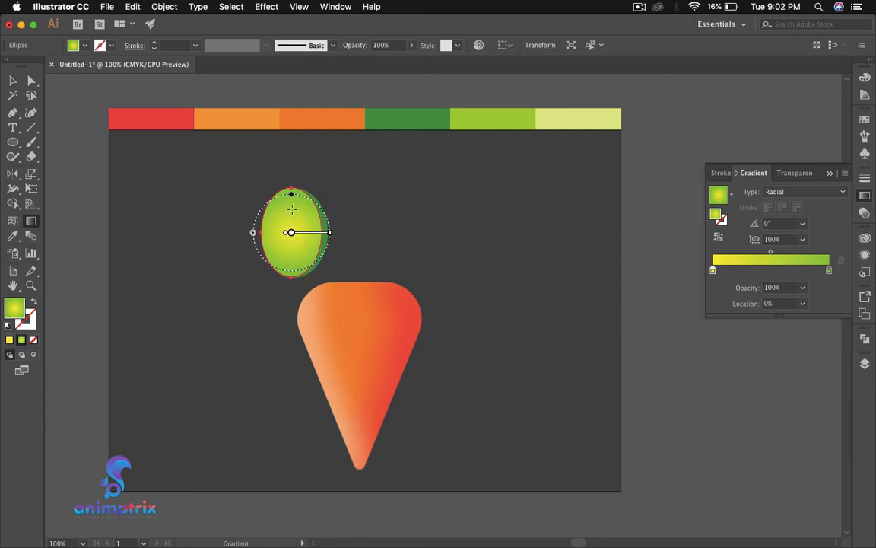
pyautogui.moveTo(280, 200); pyautogui.dragTo(280, 201)
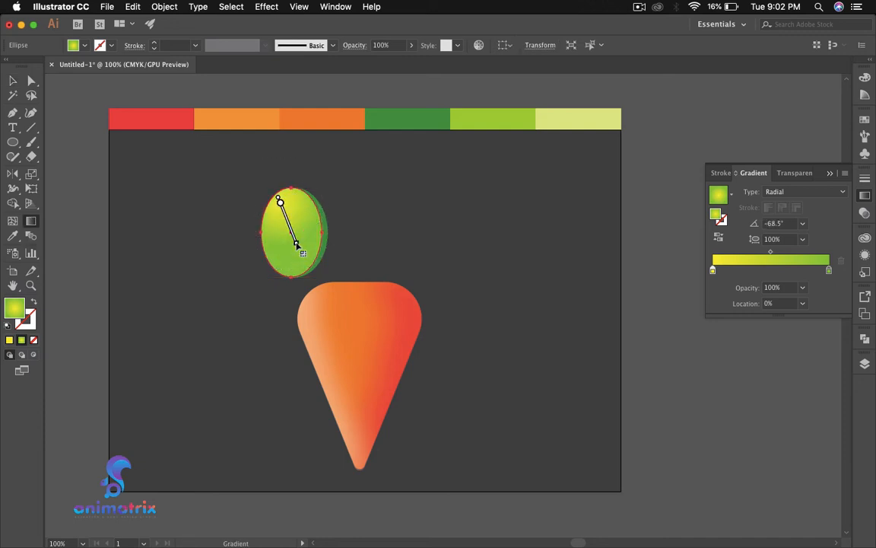
pyautogui.click(802, 193)
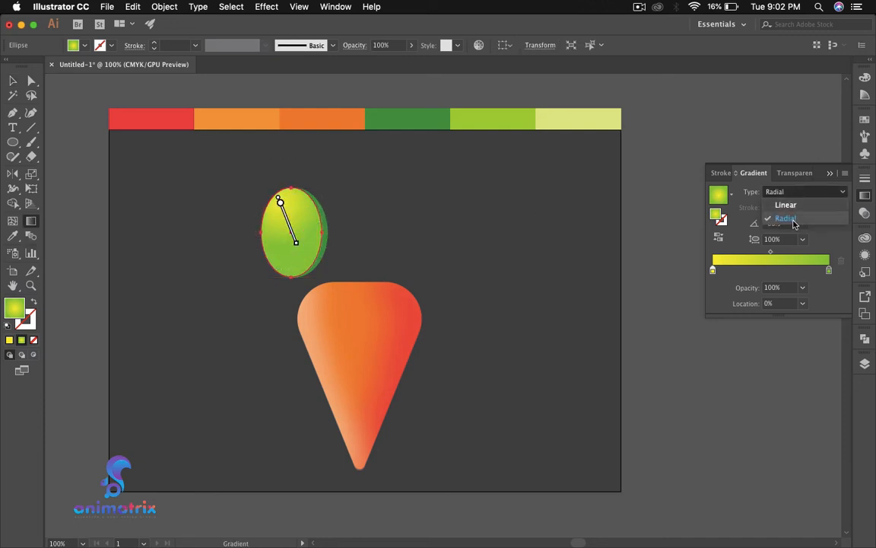
pyautogui.click(815, 218)
pyautogui.moveTo(290, 199)
pyautogui.mouseDown()
pyautogui.moveTo(299, 231)
pyautogui.moveTo(298, 217)
pyautogui.moveTo(293, 222)
pyautogui.mouseUp()
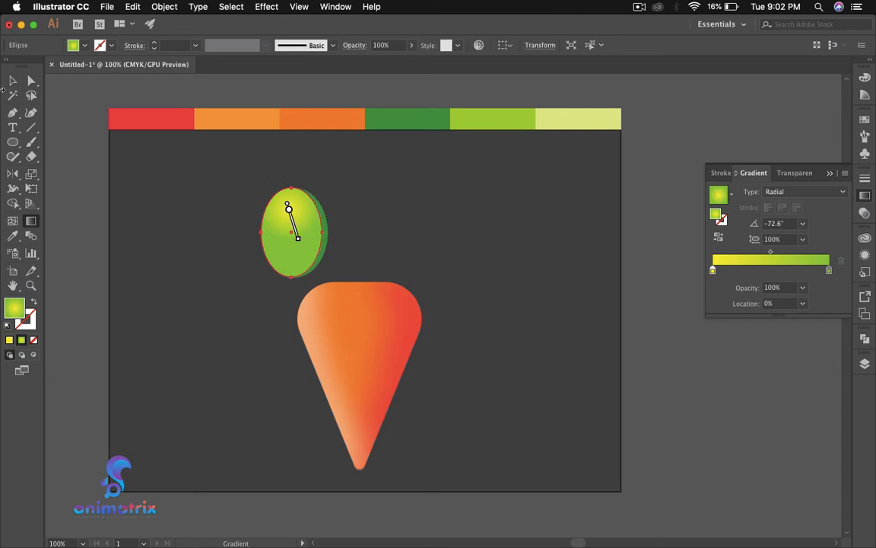
pyautogui.press('v')
pyautogui.click(424, 221)
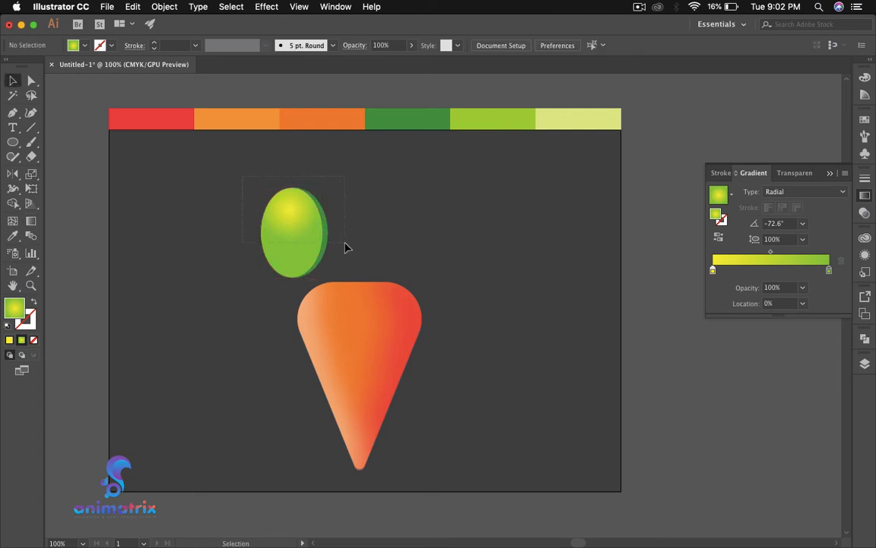
# Move both green ellipses together slightly up and to the left, away from the carrot body.
pyautogui.click(280, 227)
pyautogui.moveTo(289, 227); pyautogui.dragTo(271, 221)
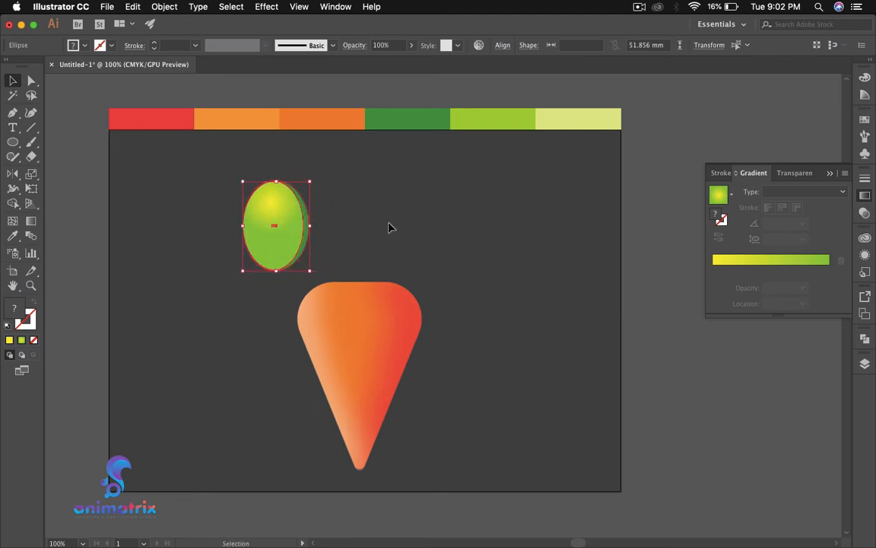
pyautogui.click(344, 225)
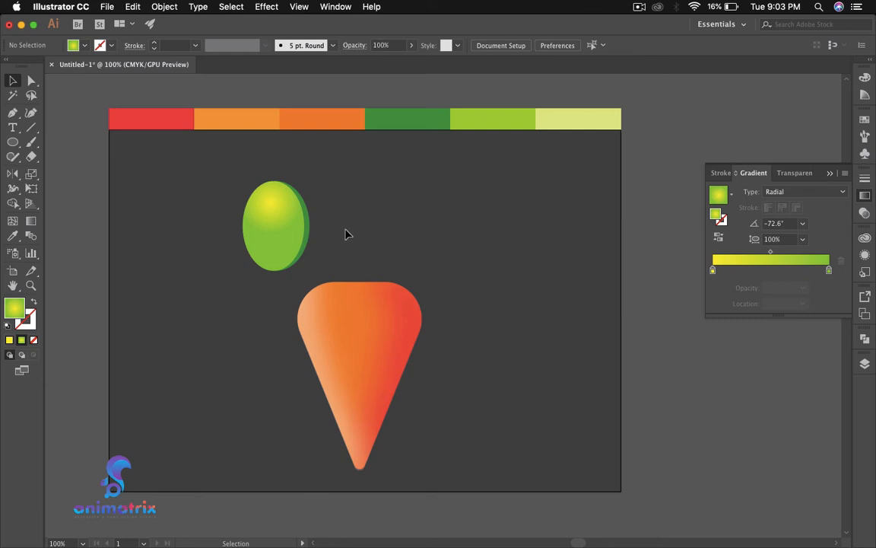
# Draw a curved, tapering vein about 39 mm tall with the Pen tool, from the leaf's bottom edge up to its highlight.
pyautogui.press('p')
pyautogui.click(266, 272)
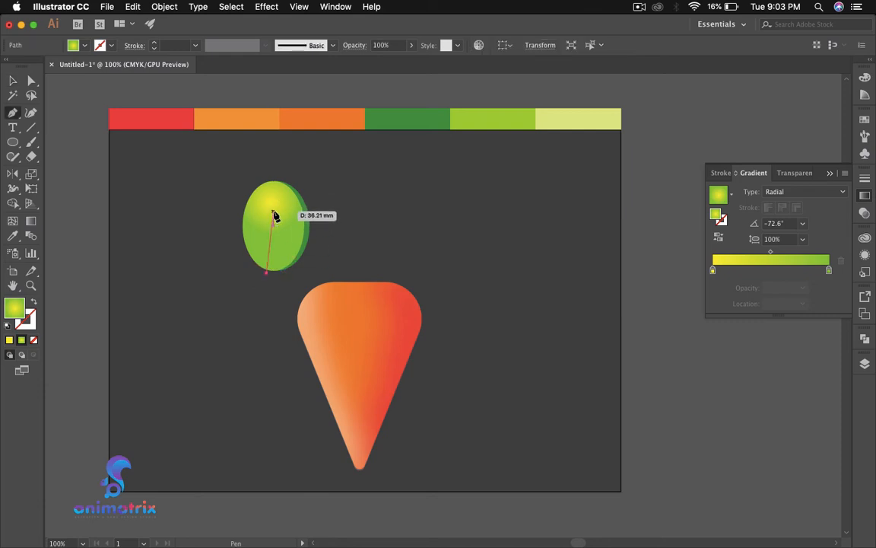
pyautogui.moveTo(276, 205); pyautogui.dragTo(297, 191)
pyautogui.click(277, 206)
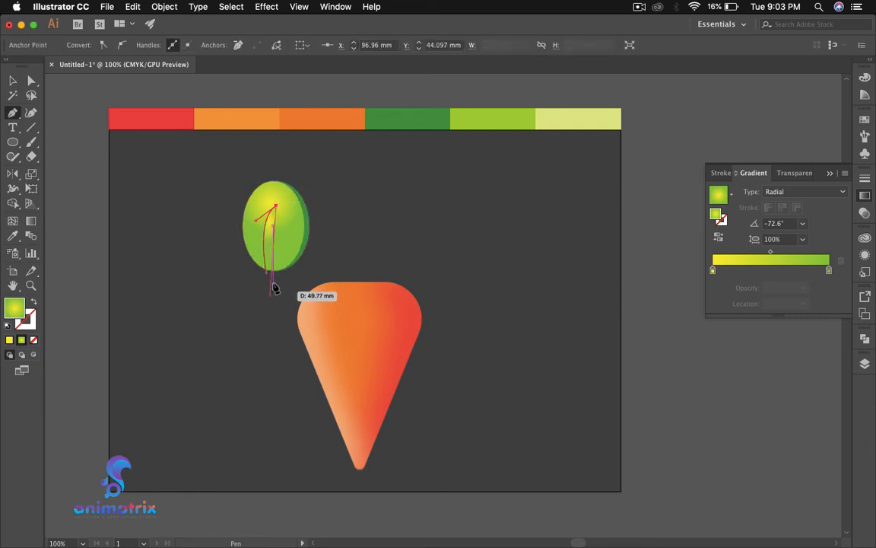
pyautogui.moveTo(277, 279)
pyautogui.mouseDown()
pyautogui.moveTo(289, 302)
pyautogui.moveTo(268, 275)
pyautogui.mouseUp()
pyautogui.press('v')
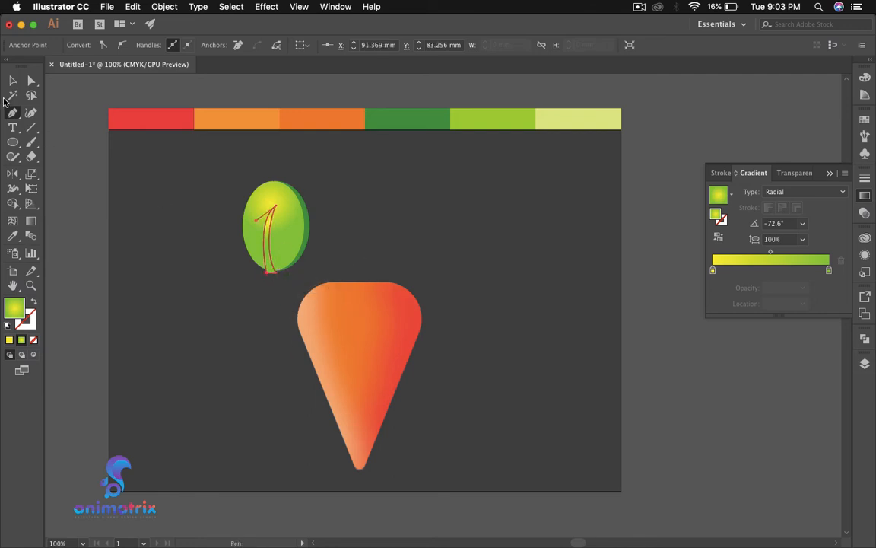
pyautogui.click(277, 281)
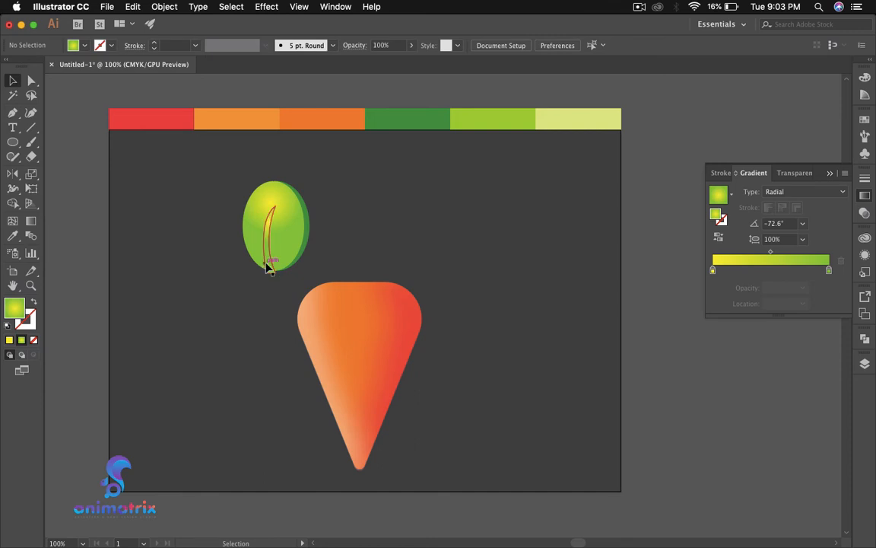
# Set the outer stop of the vein's radial gradient to dark green.
pyautogui.click(270, 268)
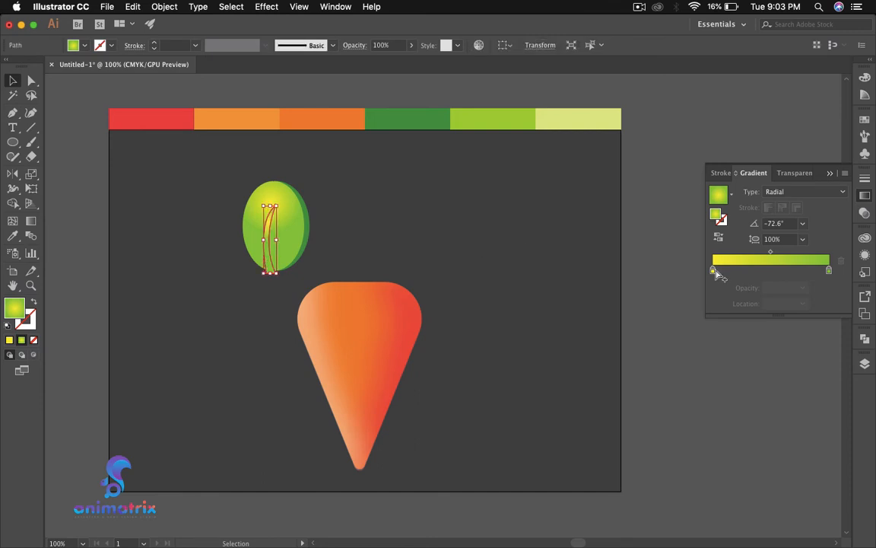
pyautogui.doubleClick(828, 271)
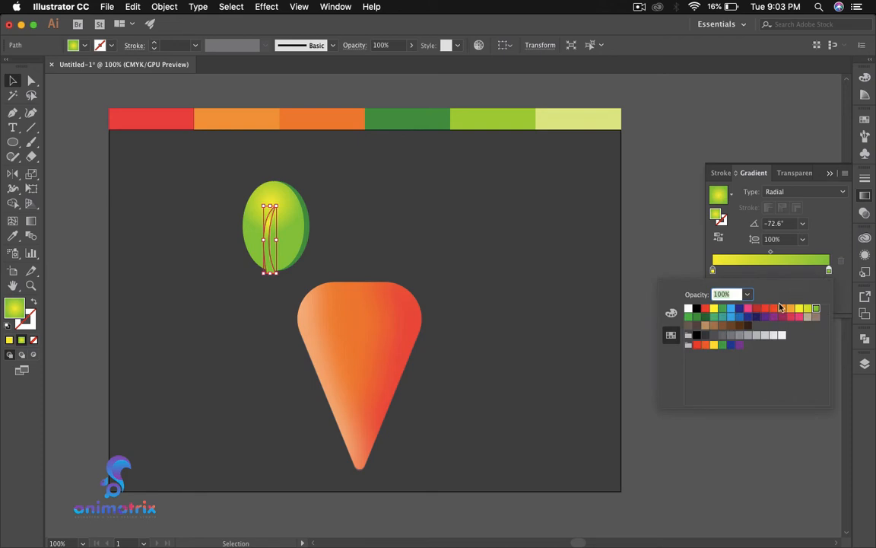
pyautogui.click(707, 320)
pyautogui.click(383, 248)
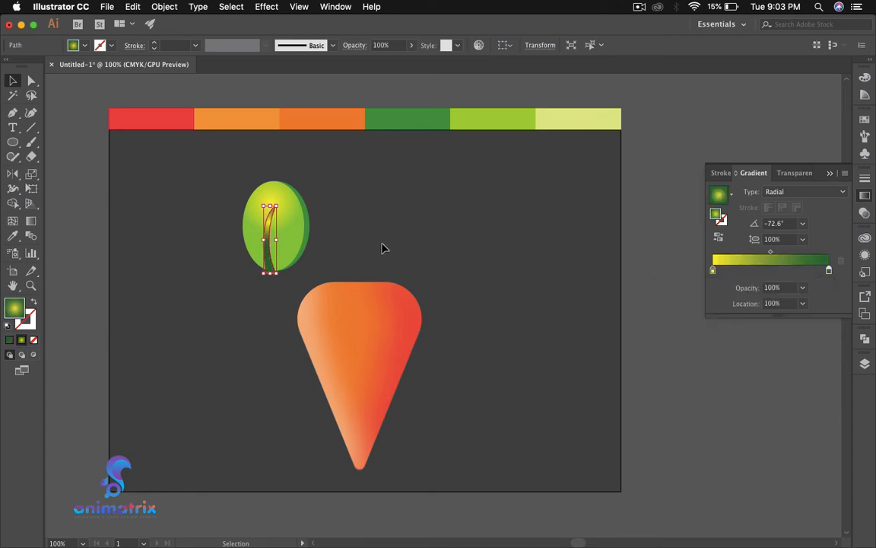
pyautogui.click(383, 248)
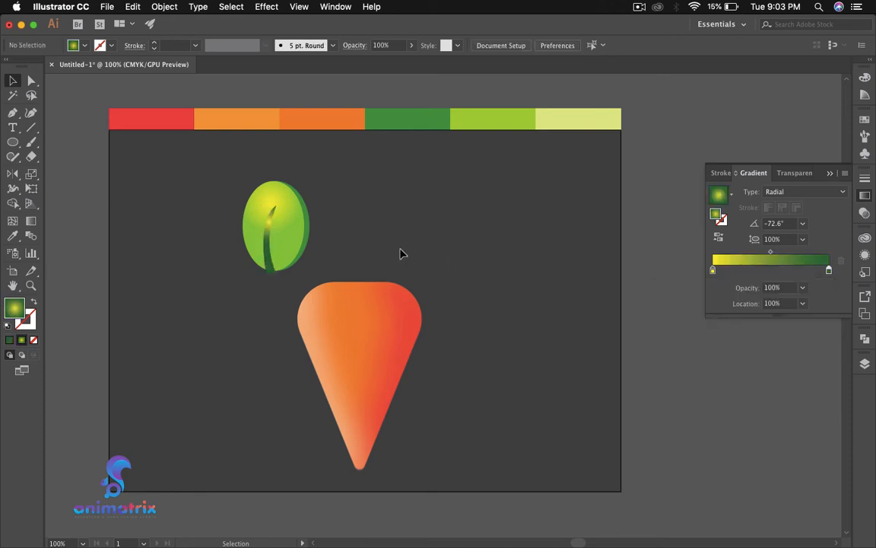
# Adjust the vein's lower anchor points so its base fits inside the leaf's bottom edge.
pyautogui.scroll(3, 231, 261)
pyautogui.click(240, 270)
pyautogui.scroll(2, 238, 270)
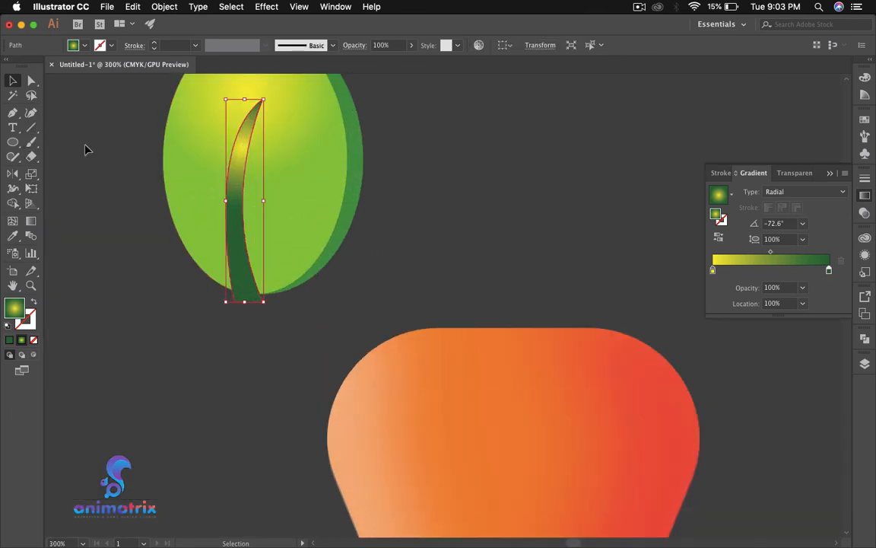
pyautogui.click(33, 82)
pyautogui.moveTo(238, 300); pyautogui.dragTo(260, 294)
pyautogui.click(312, 315)
pyautogui.keyDown('alt'); pyautogui.scroll(-4, 327, 304); pyautogui.keyUp('alt')
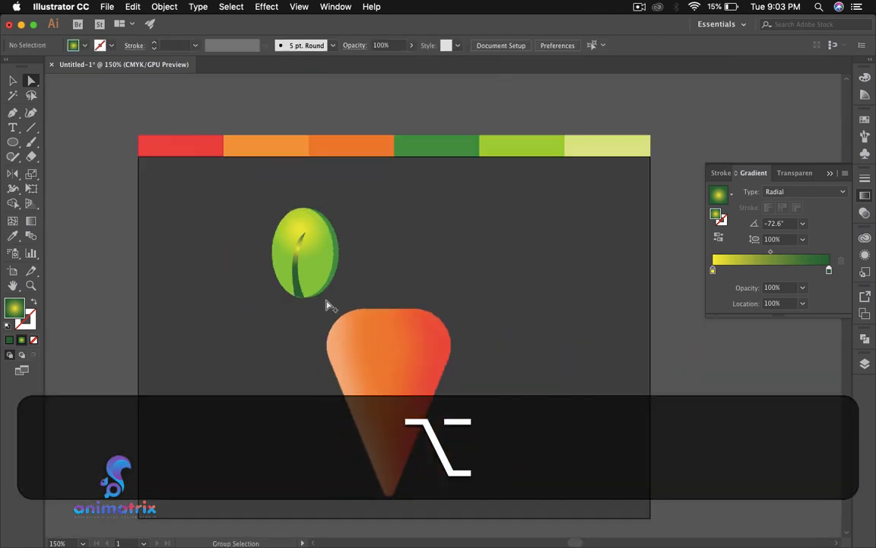
# Group the two green ellipses and the vein into one leaf.
pyautogui.click(14, 82)
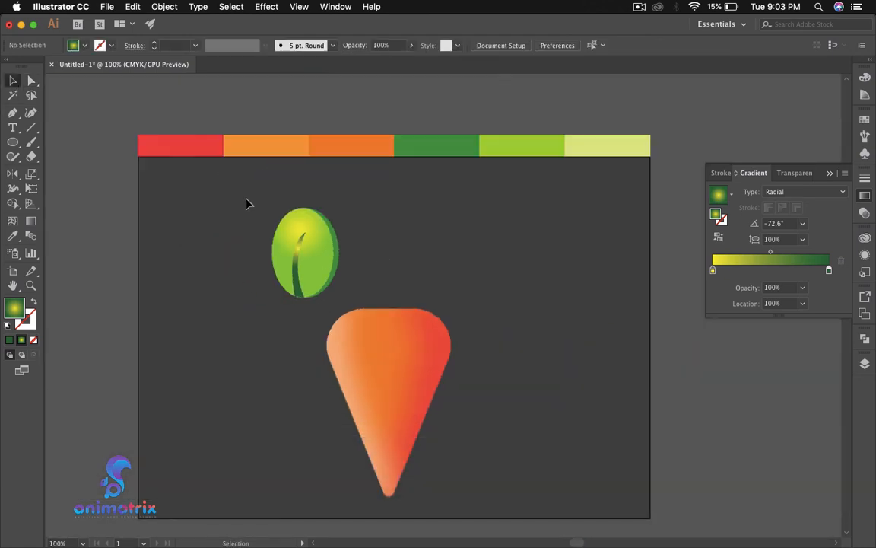
pyautogui.moveTo(232, 197); pyautogui.dragTo(289, 241)
pyautogui.moveTo(372, 283); pyautogui.dragTo(371, 282)
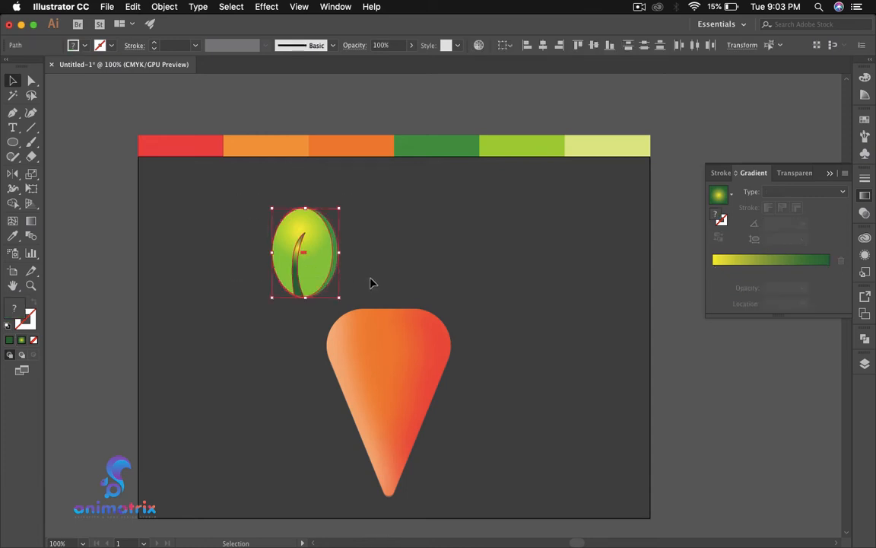
pyautogui.rightClick(310, 242)
pyautogui.click(335, 313)
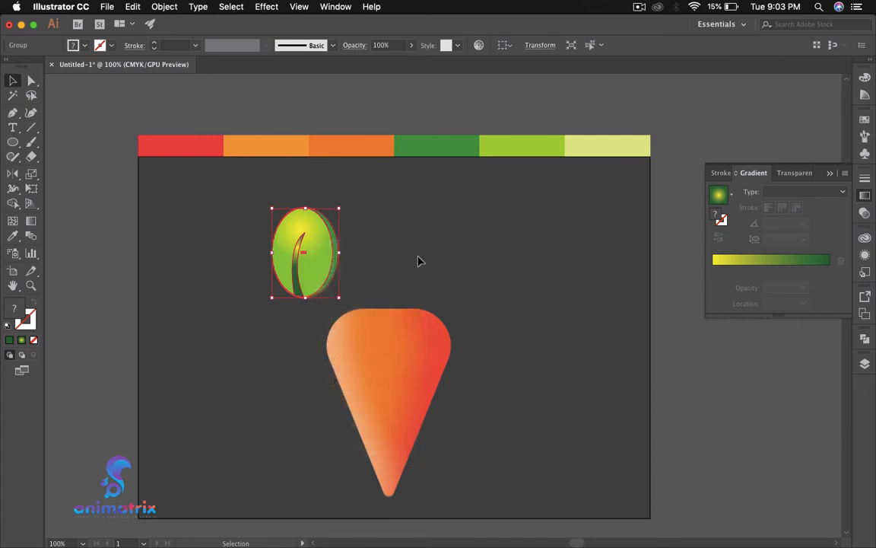
pyautogui.click(417, 261)
# Move the leaf group onto the top of the carrot body, enlarging it slightly and tilting it clockwise.
pyautogui.moveTo(310, 258); pyautogui.dragTo(394, 272)
pyautogui.moveTo(424, 223); pyautogui.dragTo(468, 214)
pyautogui.moveTo(397, 267); pyautogui.dragTo(404, 283)
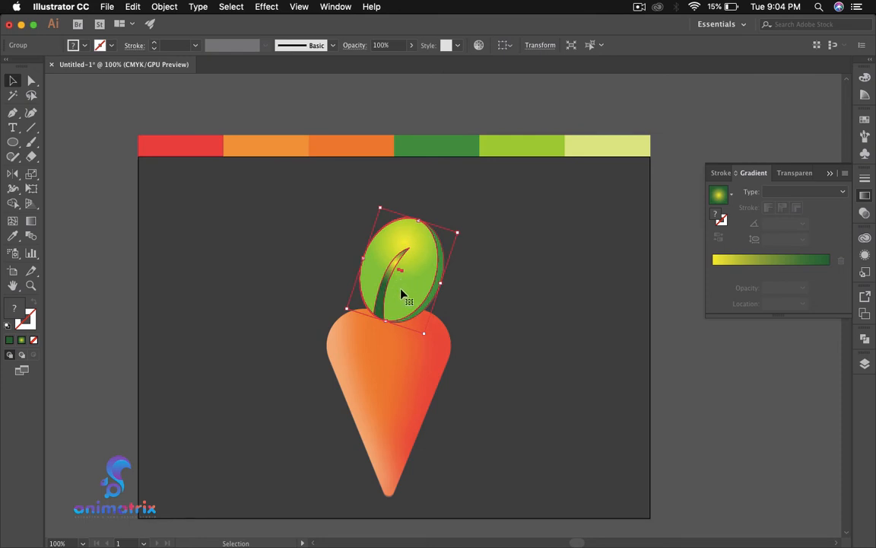
# Send the leaf group to the back so its base sits behind the carrot body.
pyautogui.rightClick(401, 293)
pyautogui.moveTo(443, 414)
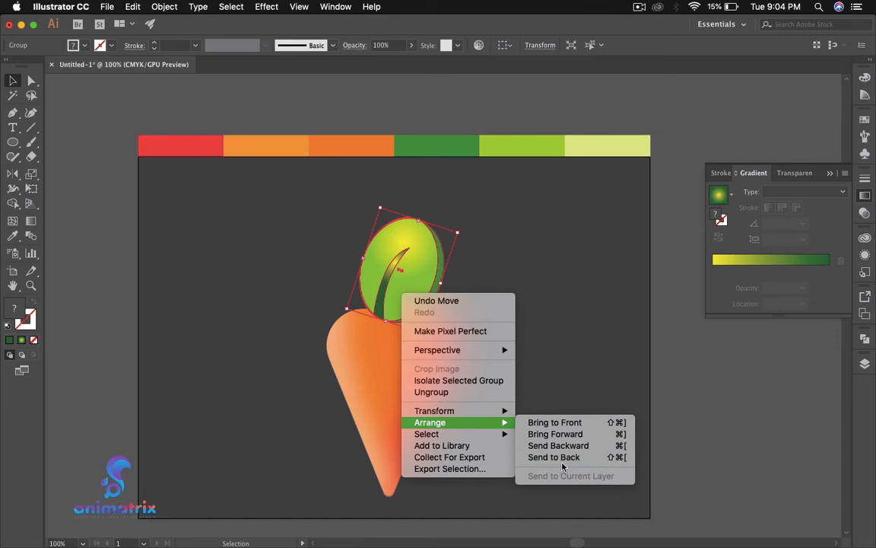
pyautogui.click(560, 459)
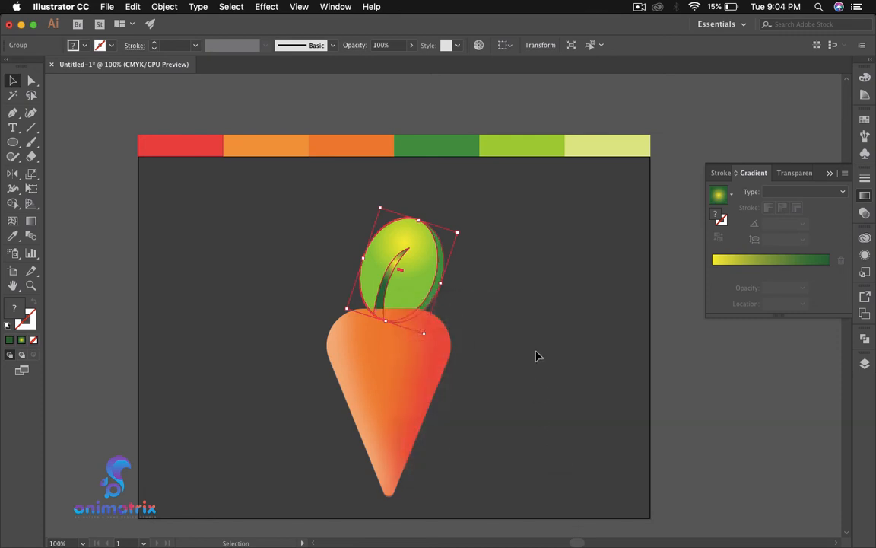
pyautogui.click(482, 315)
# Duplicate the leaf group over the right side of the carrot's top, shrink the copy and tilt it further clockwise.
pyautogui.click(394, 268)
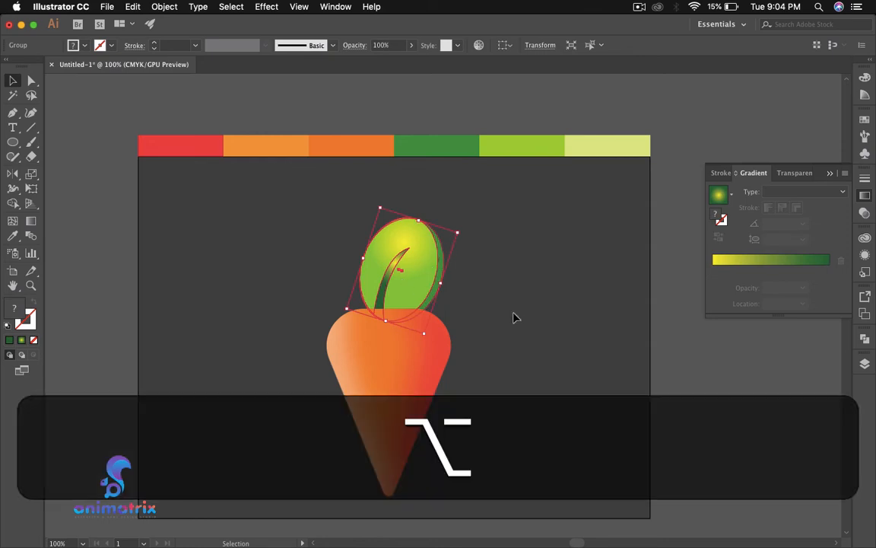
pyautogui.scroll(2, 477, 311)
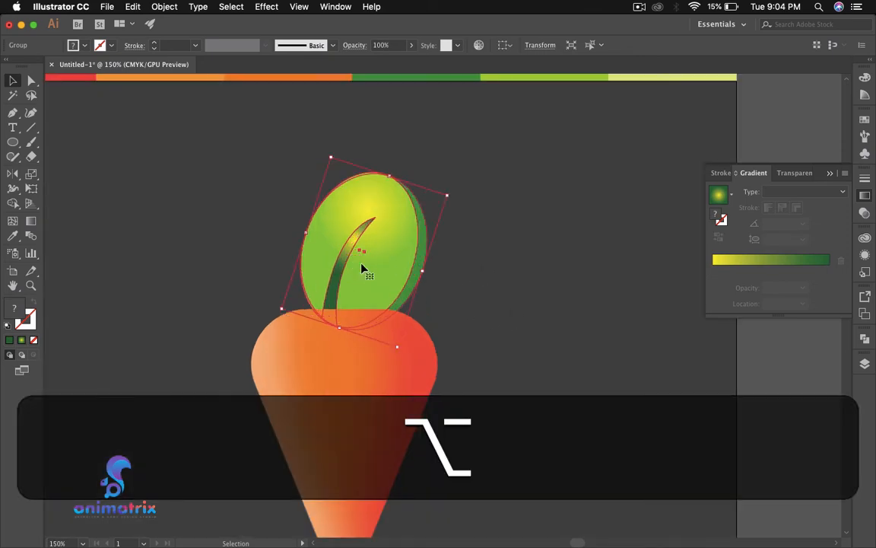
pyautogui.moveTo(362, 268); pyautogui.dragTo(443, 296)
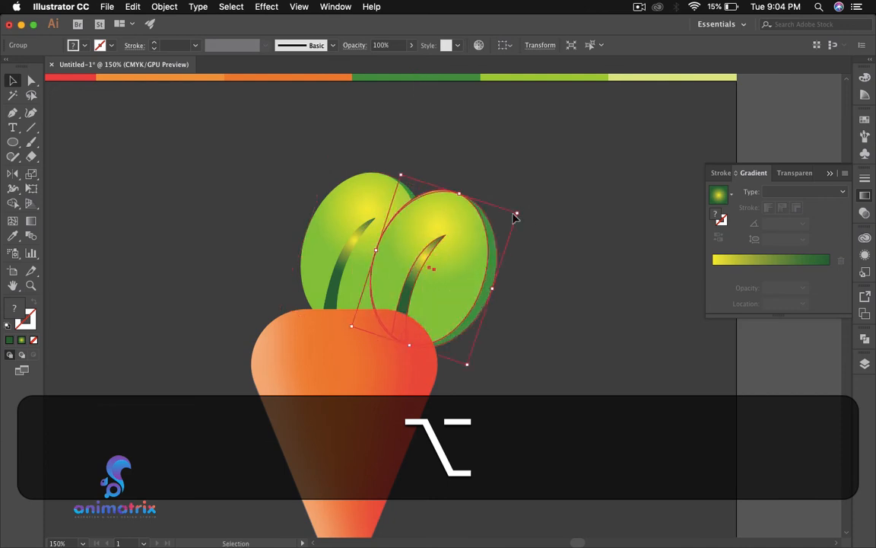
pyautogui.moveTo(518, 215); pyautogui.dragTo(476, 270)
pyautogui.moveTo(397, 287); pyautogui.dragTo(409, 293)
pyautogui.moveTo(483, 274); pyautogui.dragTo(495, 271)
# Send the small right leaf to the back, behind the large leaf and carrot body, and tilt it slightly further clockwise.
pyautogui.rightClick(435, 279)
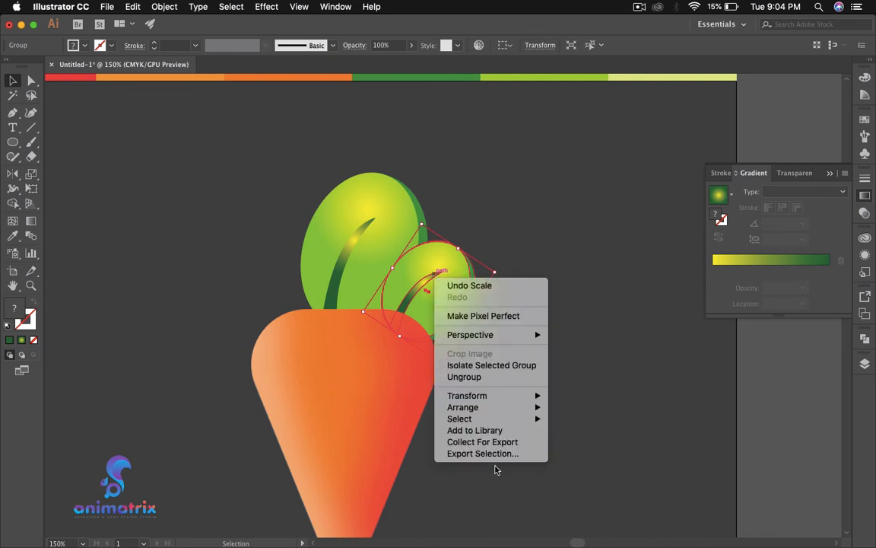
pyautogui.moveTo(477, 400)
pyautogui.moveTo(525, 407)
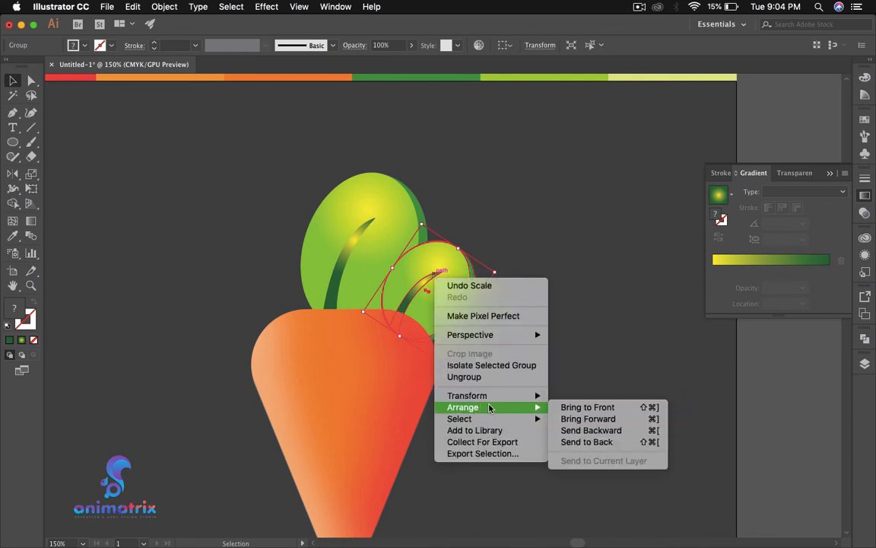
pyautogui.click(608, 444)
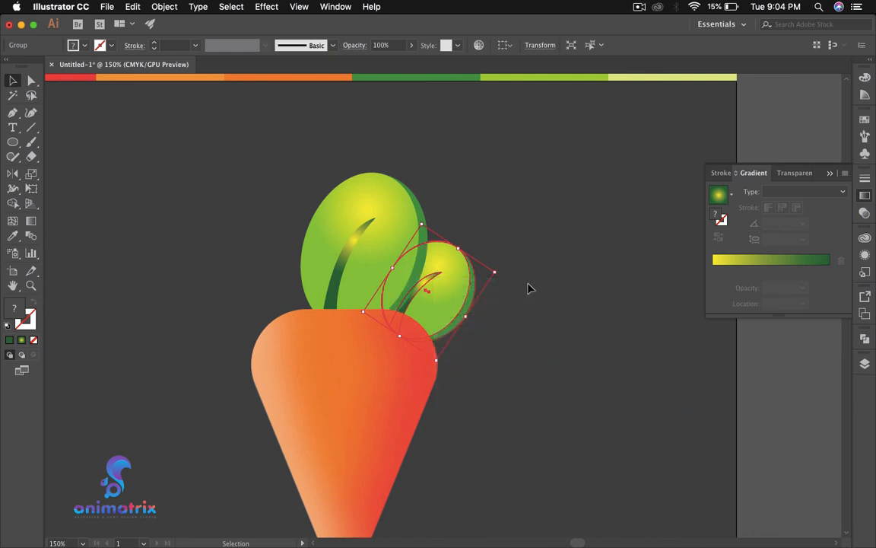
pyautogui.moveTo(494, 275); pyautogui.dragTo(504, 280)
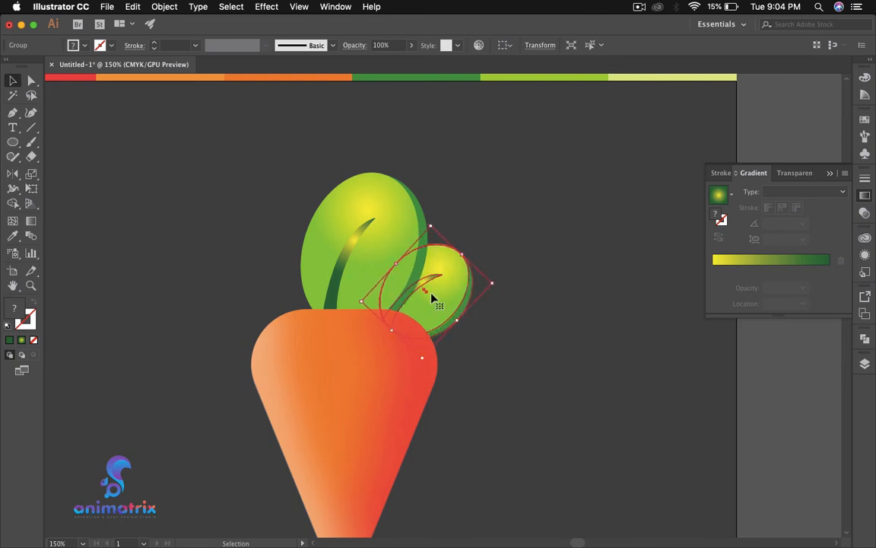
pyautogui.click(501, 328)
# Duplicate the small leaf onto the left side of the carrot's top, behind the large leaf, and tilt the copy counterclockwise.
pyautogui.moveTo(450, 283); pyautogui.dragTo(348, 273)
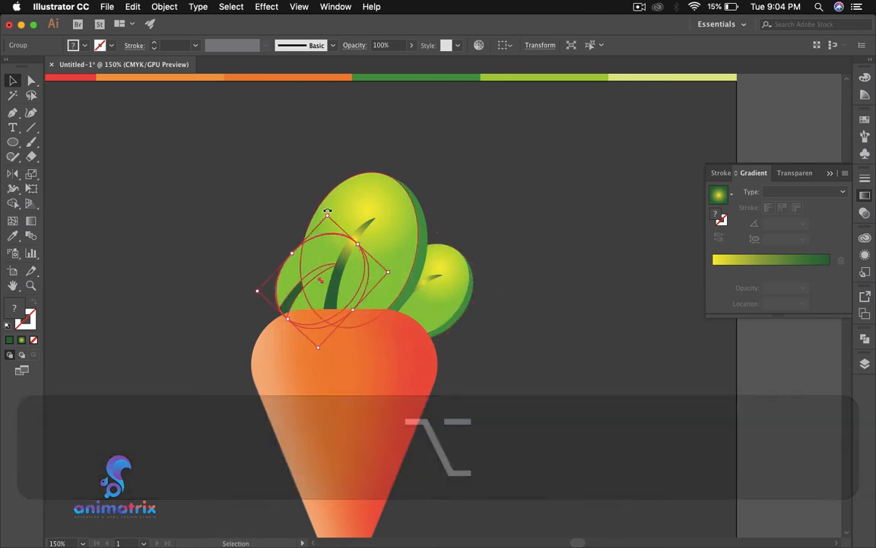
pyautogui.moveTo(289, 196); pyautogui.dragTo(282, 232)
pyautogui.moveTo(293, 266); pyautogui.dragTo(270, 215)
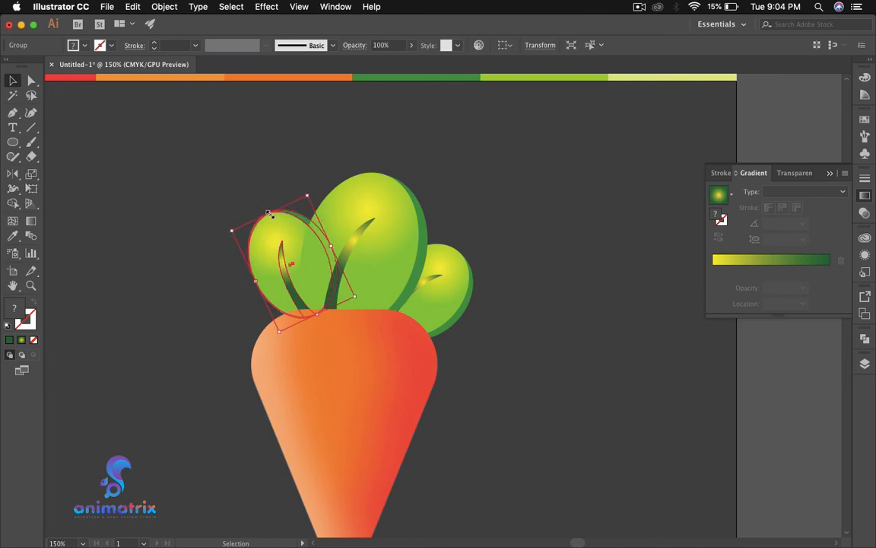
pyautogui.click(515, 343)
pyautogui.scroll(-3, 502, 338)
pyautogui.scroll(1, 499, 336)
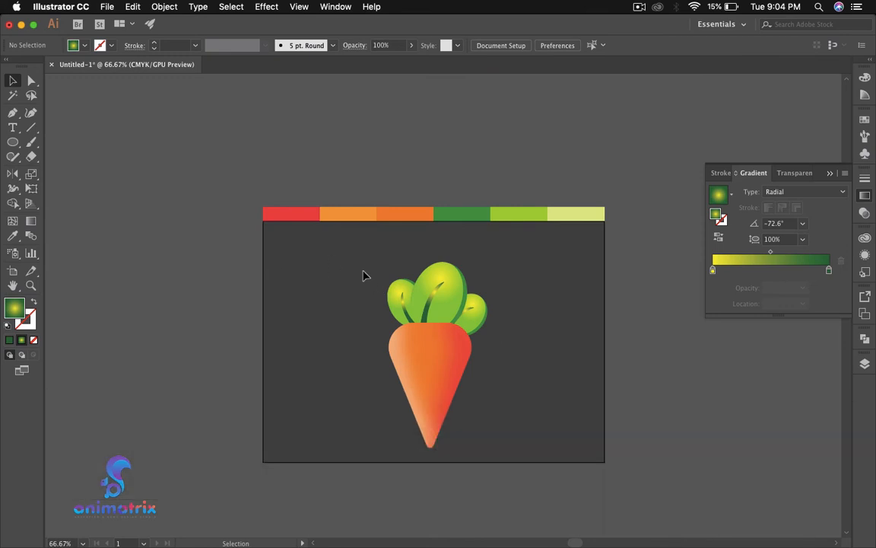
pyautogui.scroll(1, 581, 381)
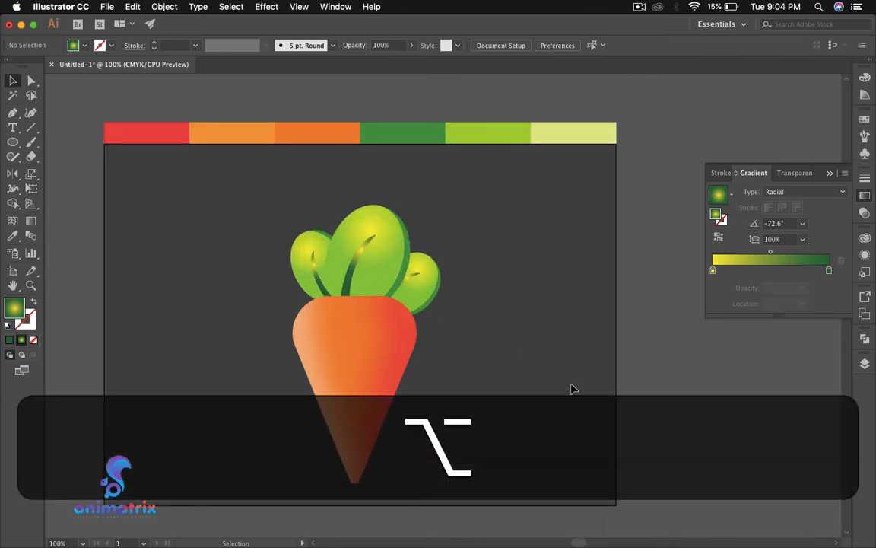
# Draw a narrow ellipse about 9.7 by 32.9 mm on the carrot body's upper left, tilted slightly to follow the edge.
pyautogui.click(13, 141)
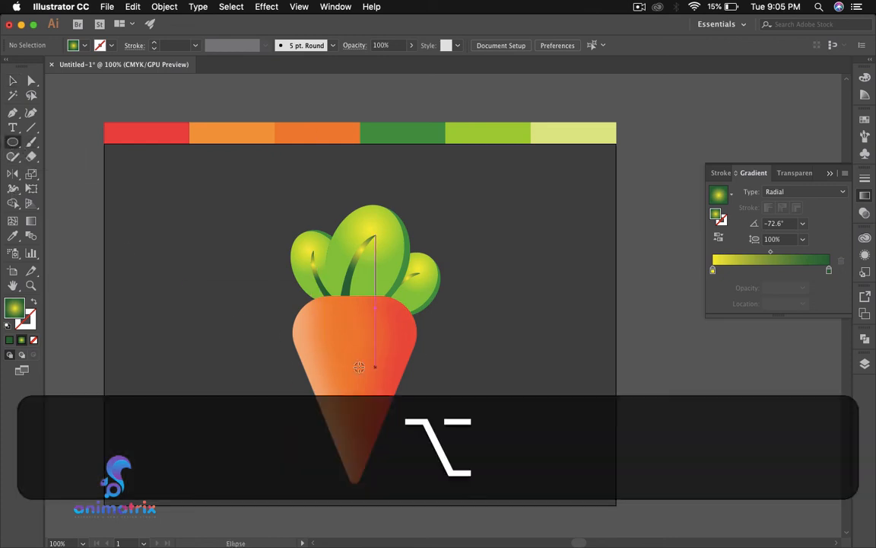
pyautogui.scroll(1, 362, 366)
pyautogui.moveTo(297, 326); pyautogui.dragTo(314, 372)
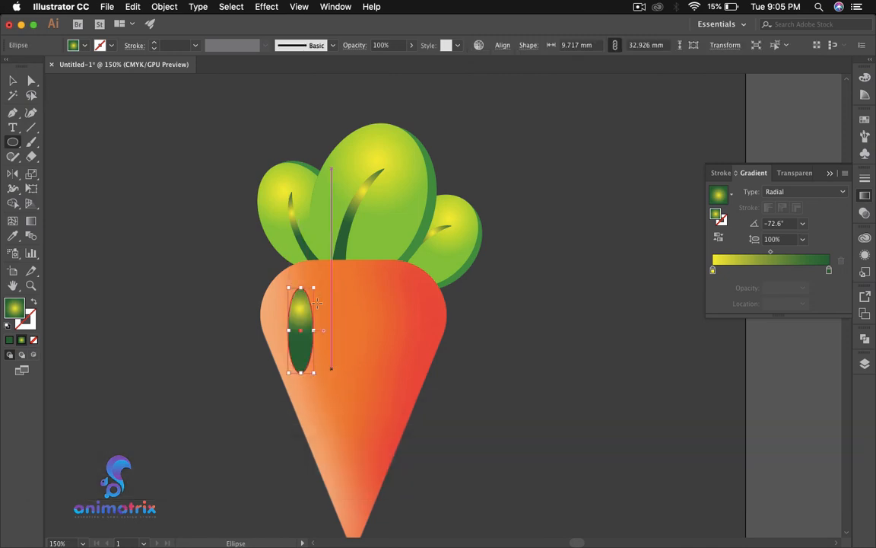
pyautogui.moveTo(318, 281); pyautogui.dragTo(308, 283)
pyautogui.click(12, 80)
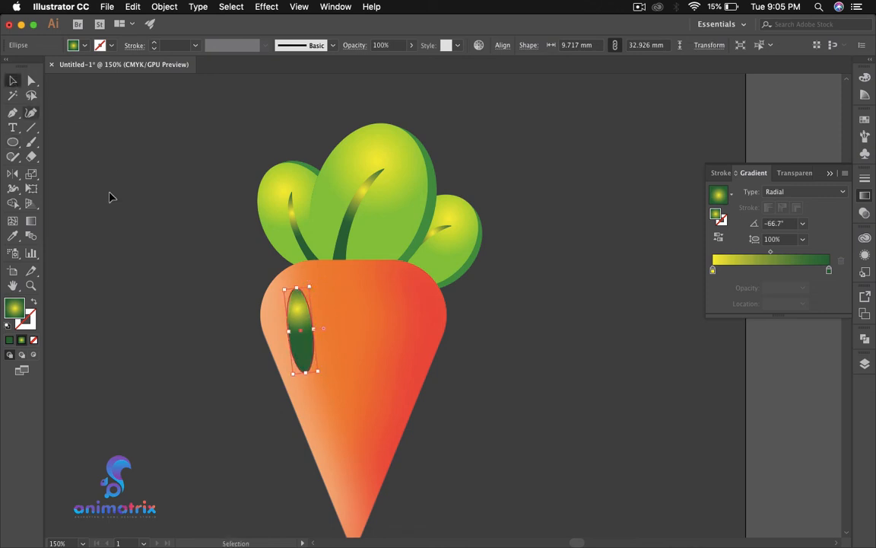
pyautogui.moveTo(302, 323); pyautogui.dragTo(296, 317)
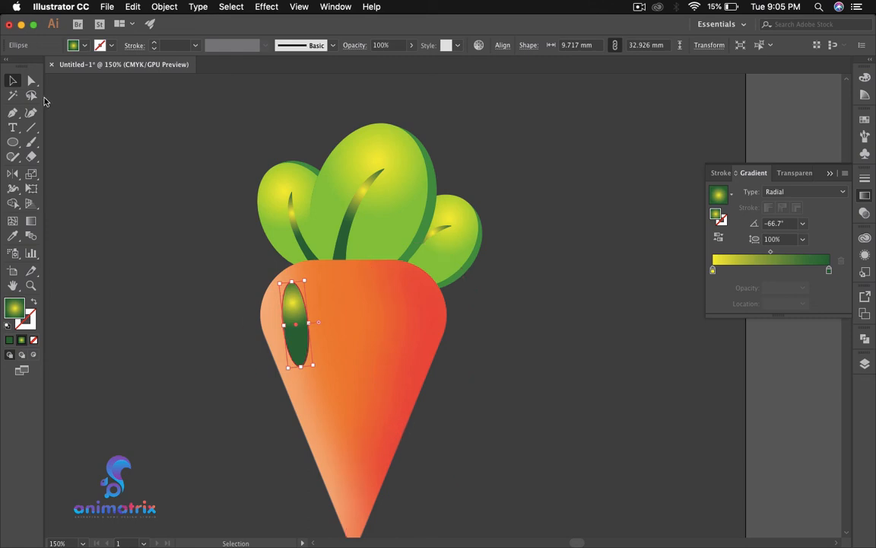
# Fill the narrow ellipse on the carrot body with solid white.
pyautogui.click(74, 45)
pyautogui.click(25, 67)
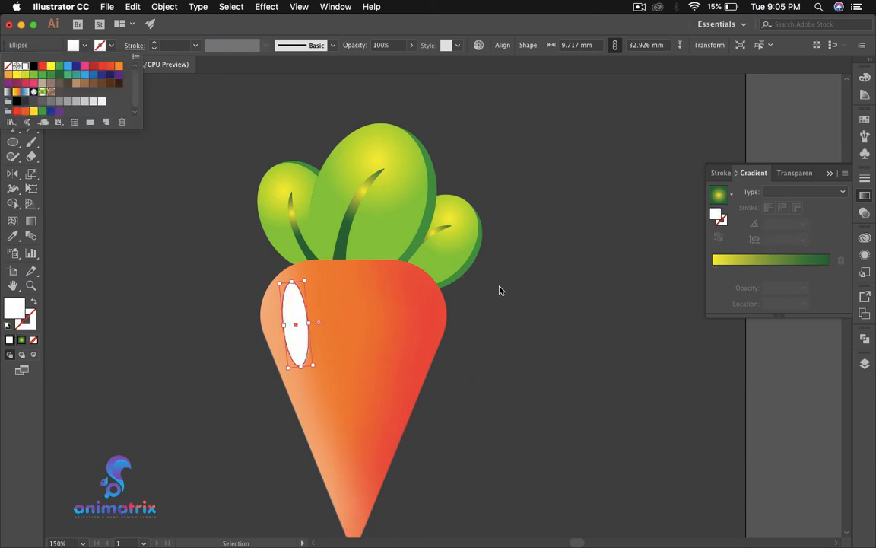
pyautogui.click(522, 311)
pyautogui.click(513, 323)
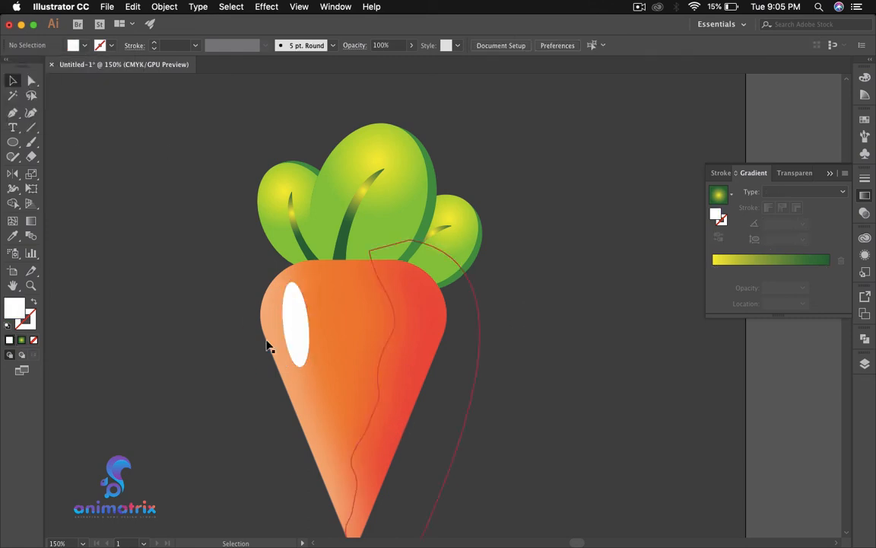
pyautogui.click(306, 313)
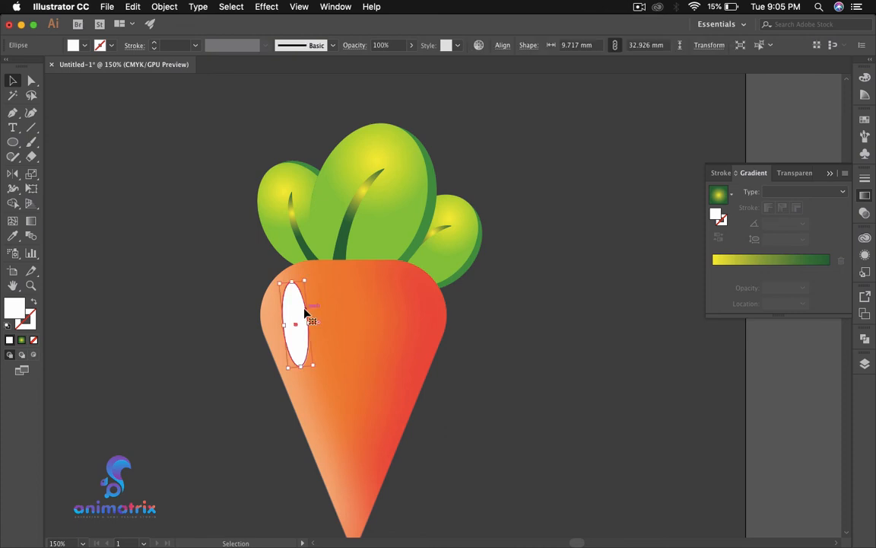
pyautogui.click(154, 240)
# Draw a small white ellipse about 6 by 7.7 mm just below the narrow highlight on the carrot.
pyautogui.click(12, 144)
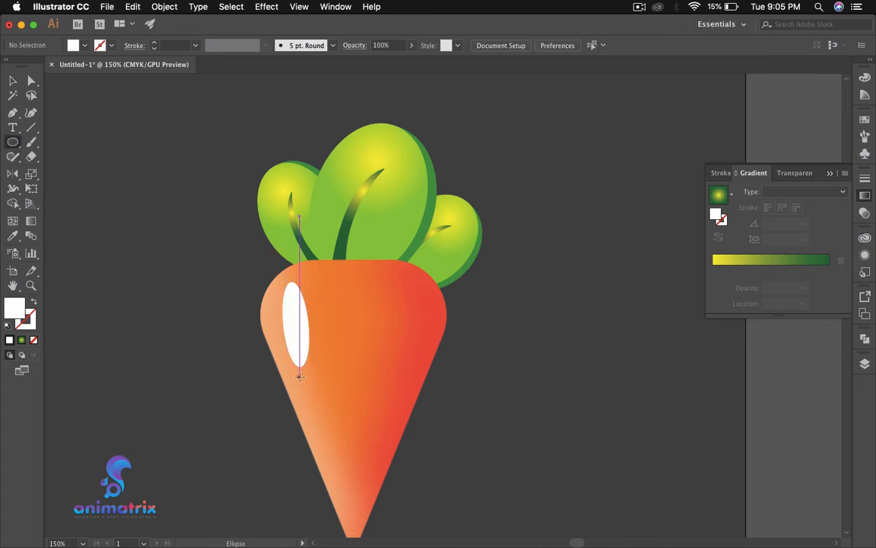
pyautogui.moveTo(299, 376); pyautogui.dragTo(312, 396)
pyautogui.click(13, 80)
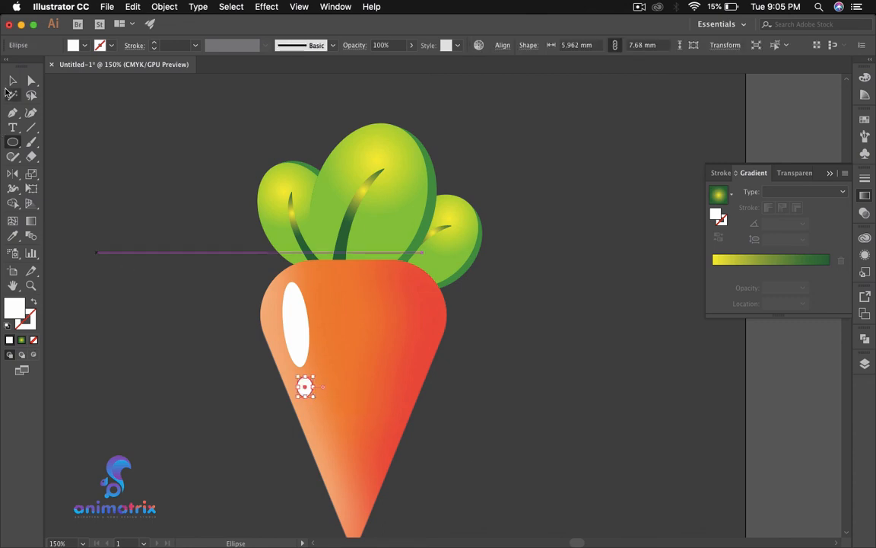
# Lower the opacity of both white highlight ellipses to 59%.
pyautogui.keyDown('shift'); pyautogui.click(294, 320); pyautogui.keyUp('shift')
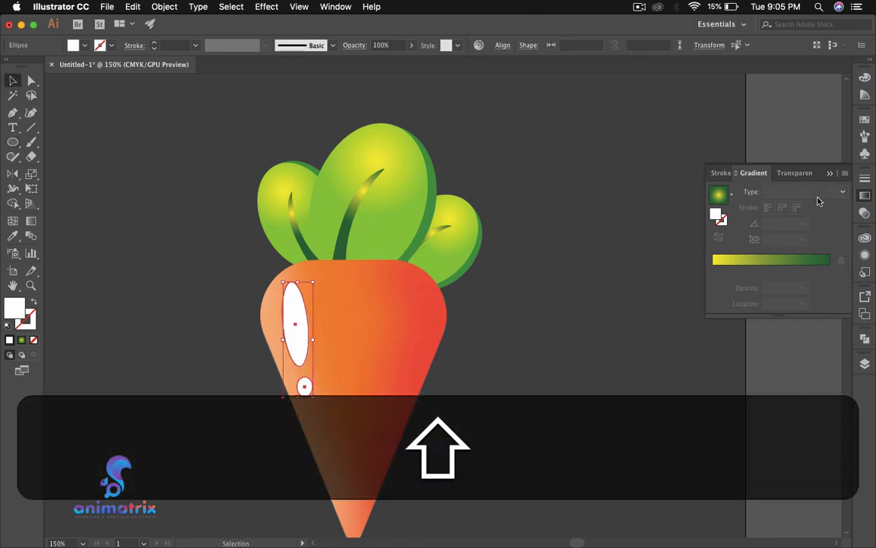
pyautogui.click(865, 218)
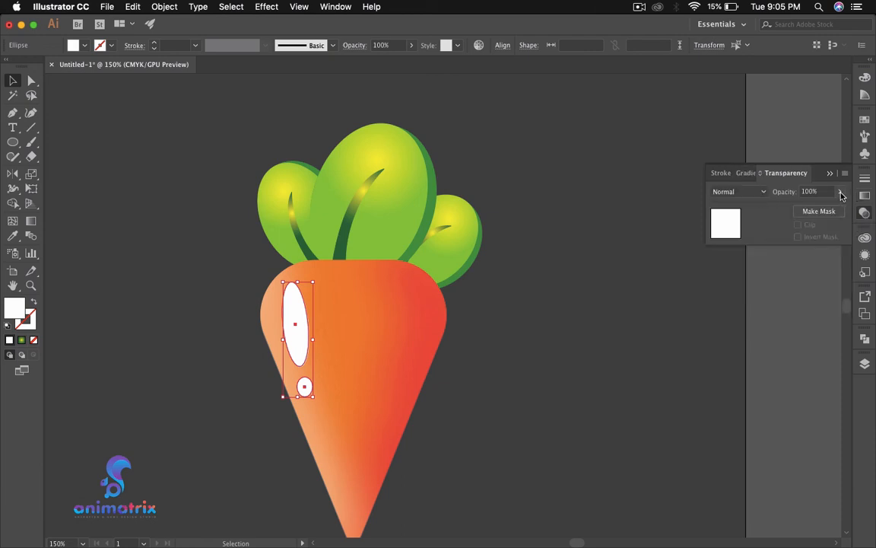
pyautogui.click(839, 192)
pyautogui.moveTo(837, 207); pyautogui.dragTo(820, 212)
pyautogui.click(582, 316)
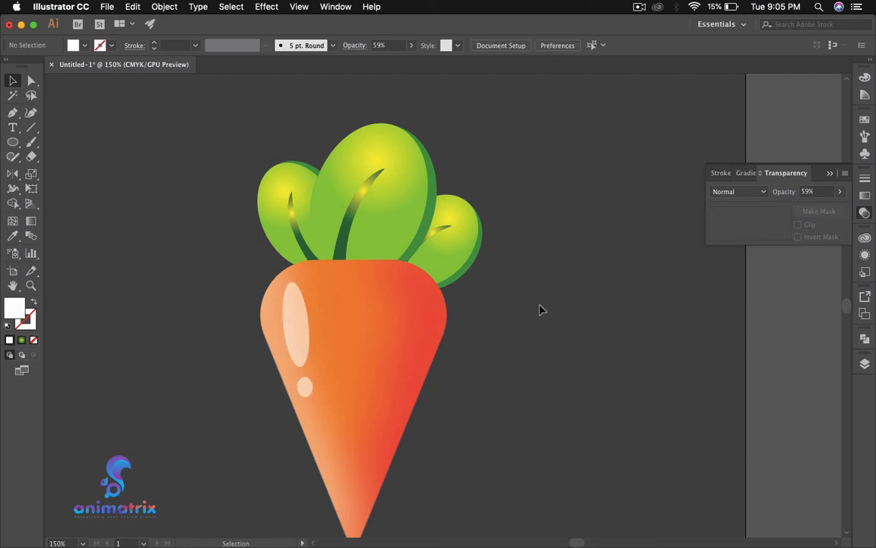
# Draw a closed, thin arched crease shape across the upper middle of the carrot body with the Pen tool.
pyautogui.scroll(1, 519, 319)
pyautogui.scroll(-1, 517, 318)
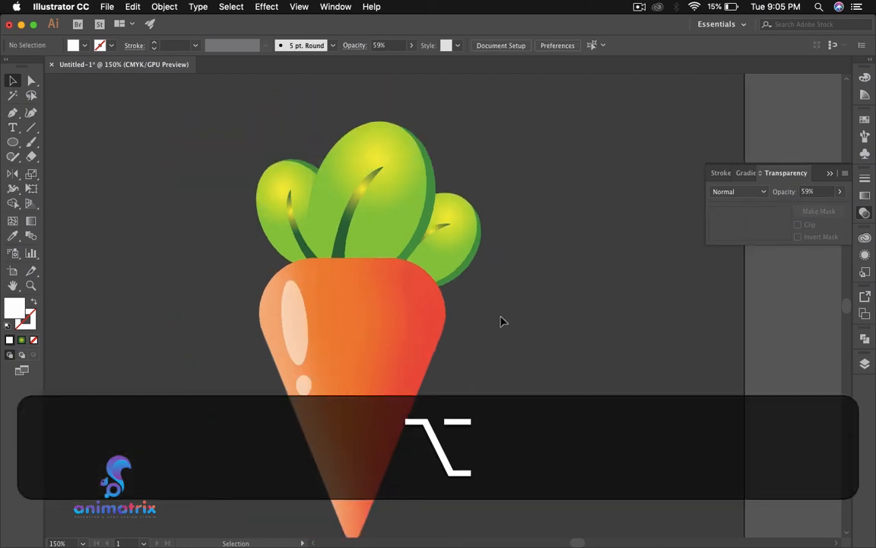
pyautogui.scroll(-1, 503, 320)
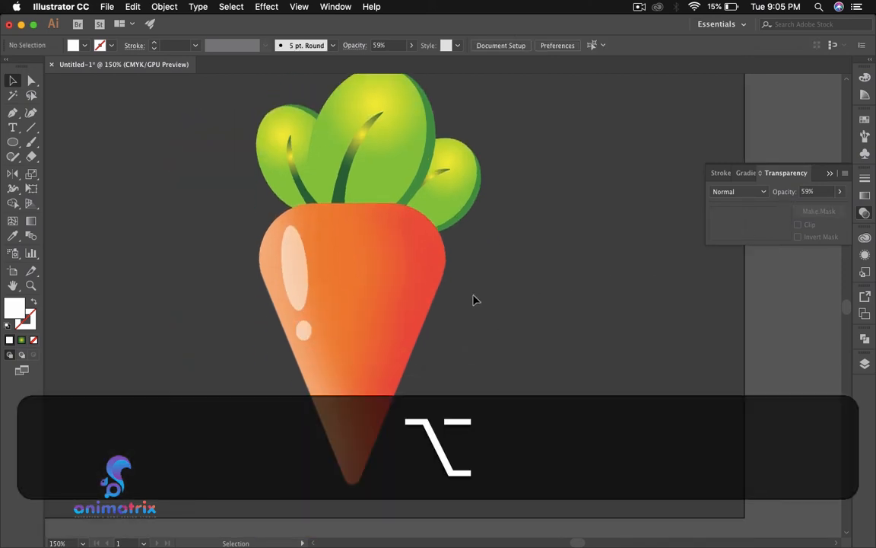
pyautogui.scroll(1, 473, 300)
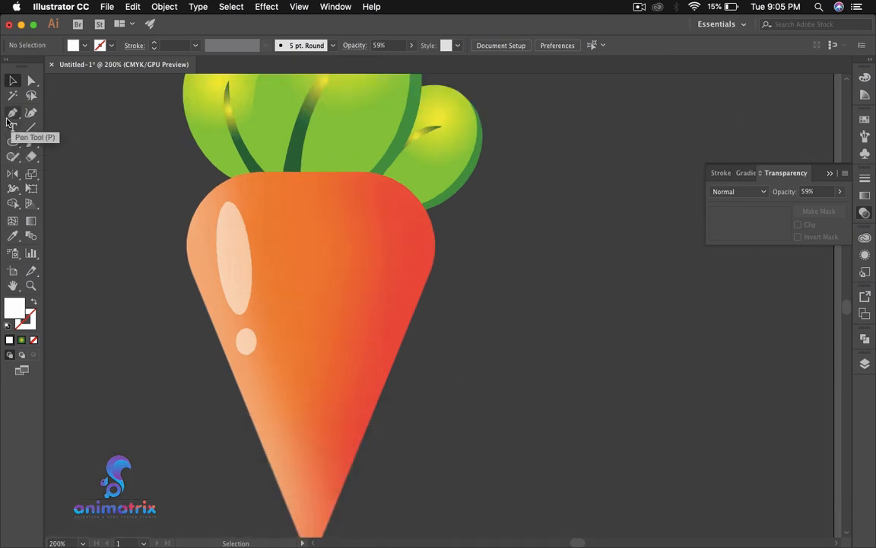
pyautogui.click(13, 113)
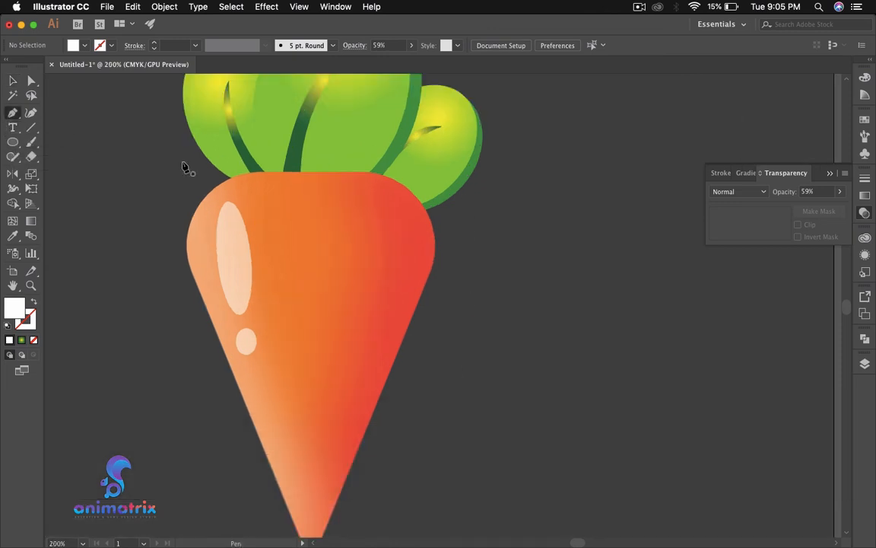
pyautogui.click(266, 264)
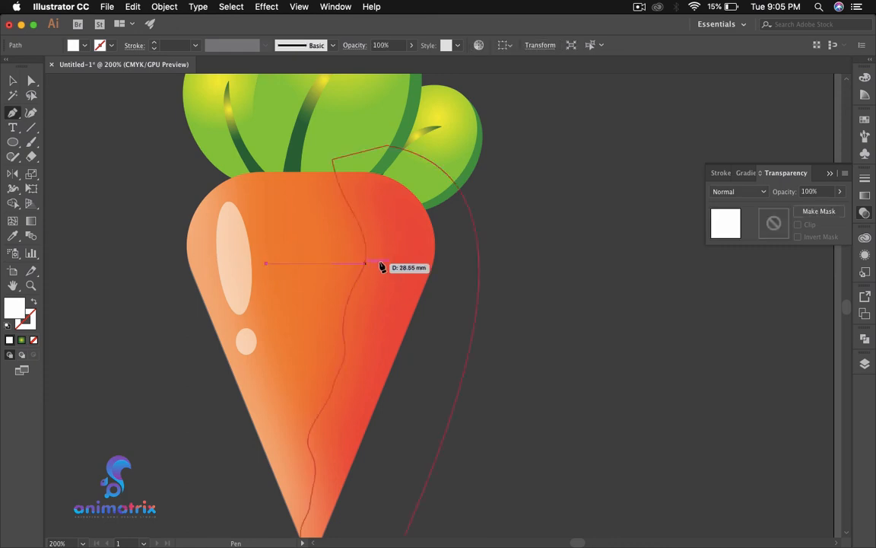
pyautogui.moveTo(375, 269); pyautogui.dragTo(449, 310)
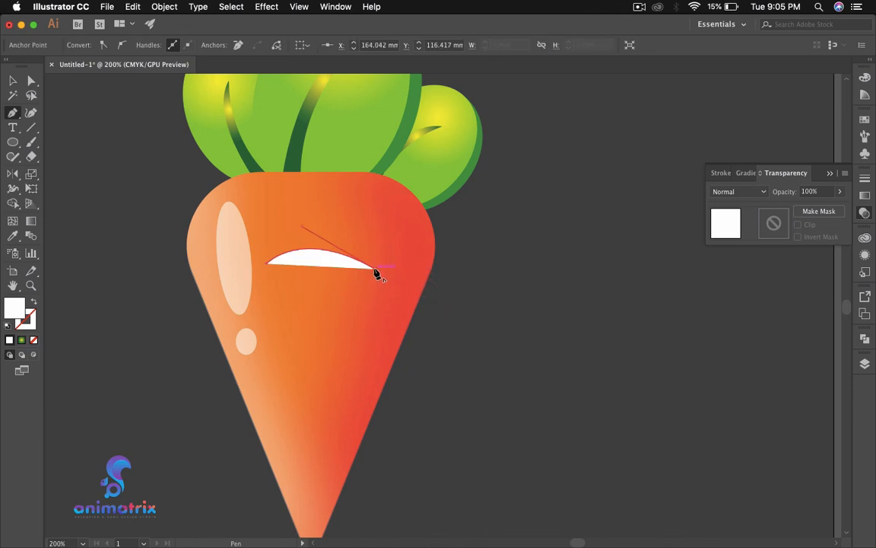
pyautogui.keyDown('super'); pyautogui.click(369, 275); pyautogui.keyUp('super')
pyautogui.moveTo(335, 262); pyautogui.dragTo(271, 253)
pyautogui.click(13, 80)
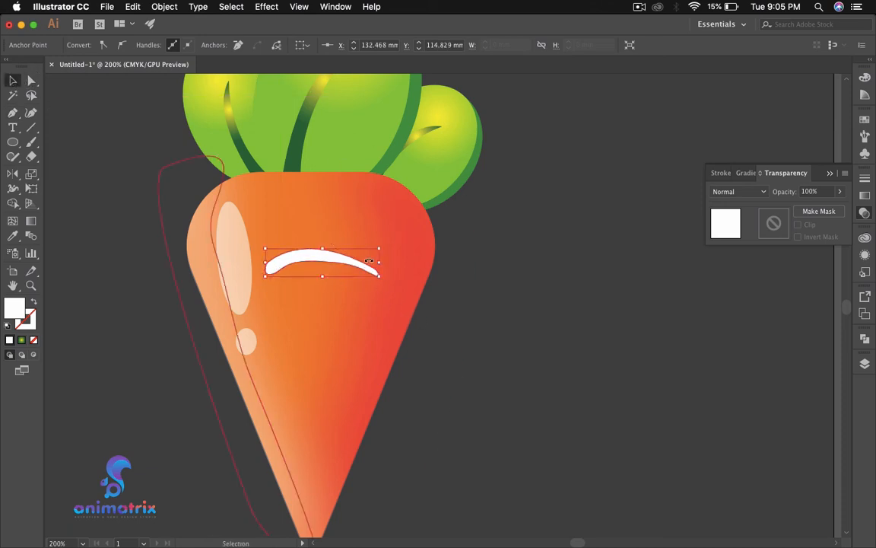
pyautogui.click(480, 297)
# Try the Multiply blend mode on the white arched crease and undo it.
pyautogui.scroll(2, 458, 264)
pyautogui.scroll(-2, 411, 290)
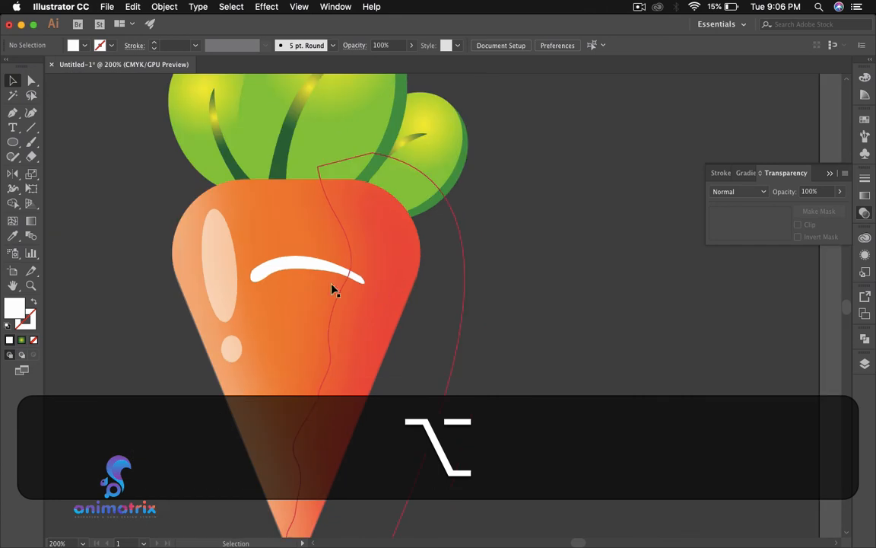
pyautogui.click(304, 270)
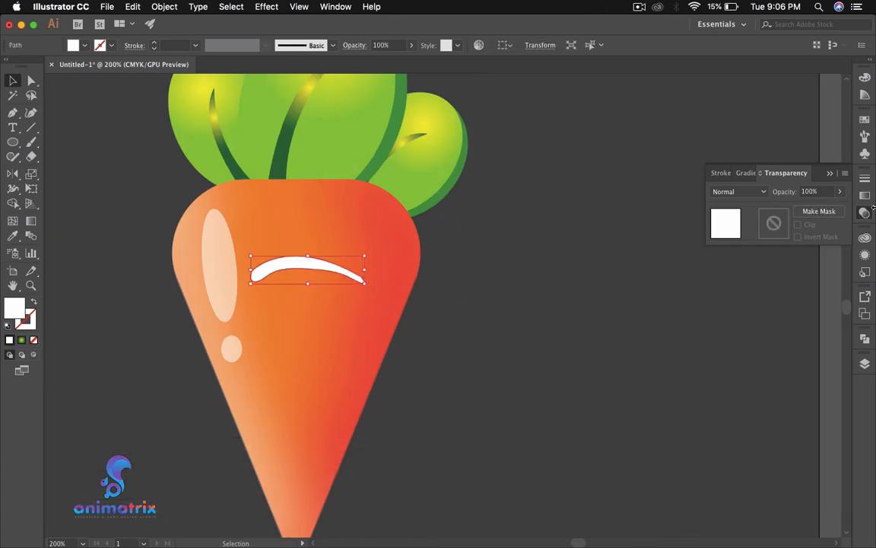
pyautogui.click(761, 192)
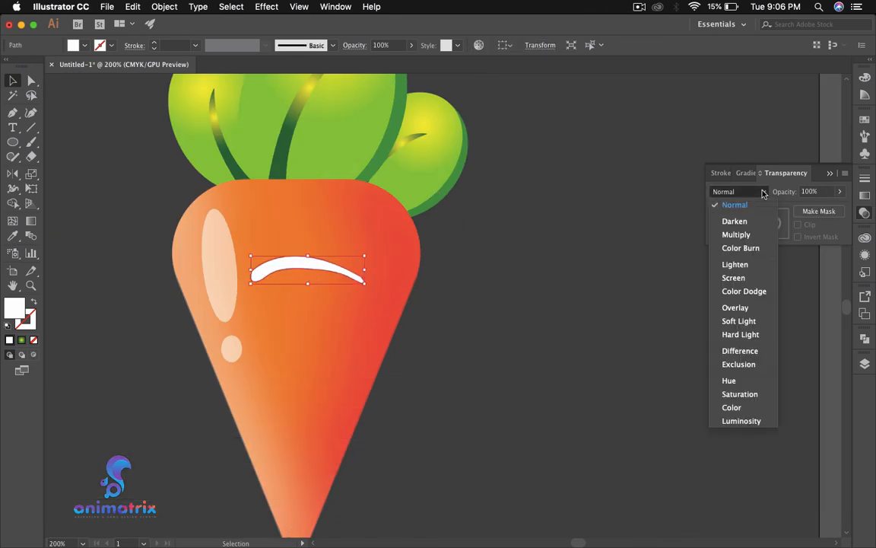
pyautogui.click(735, 235)
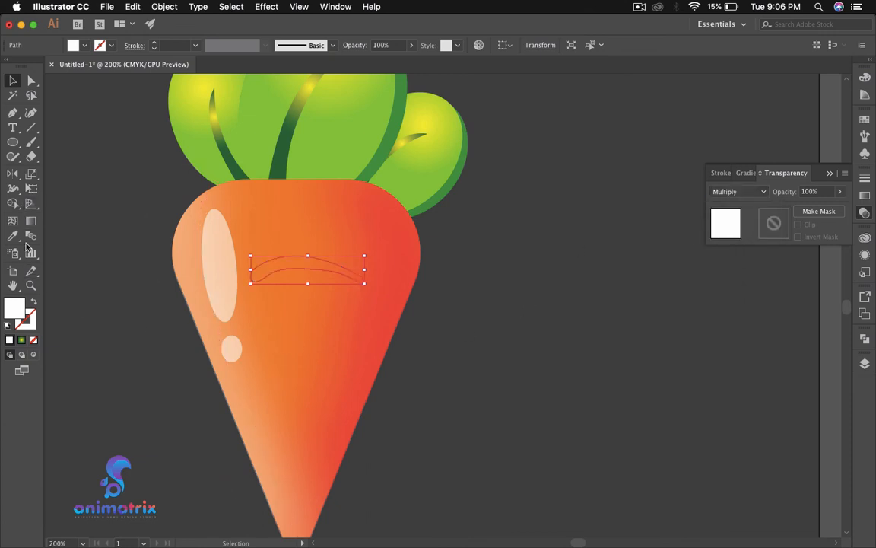
pyautogui.press('super+z')
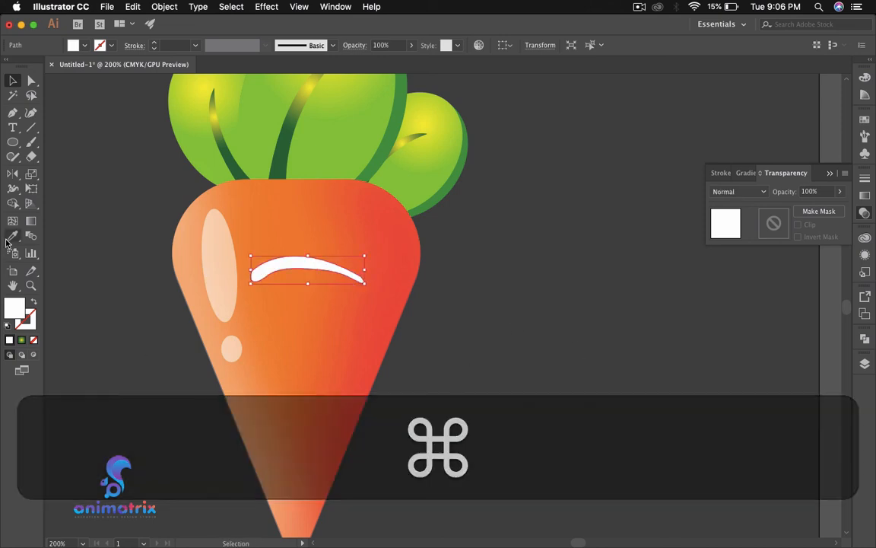
# Try recolouring the arched crease with fills sampled from the shading shapes on the carrot body.
pyautogui.click(12, 236)
pyautogui.click(302, 303)
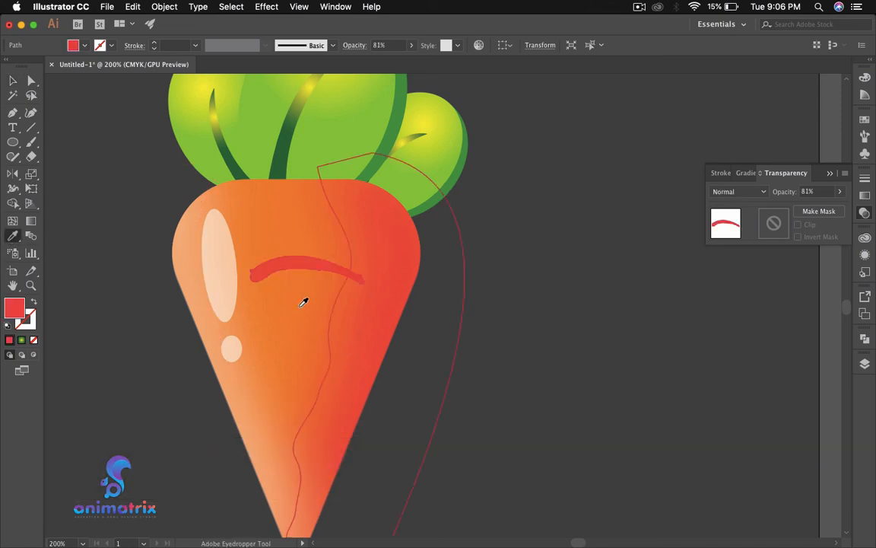
pyautogui.click(277, 312)
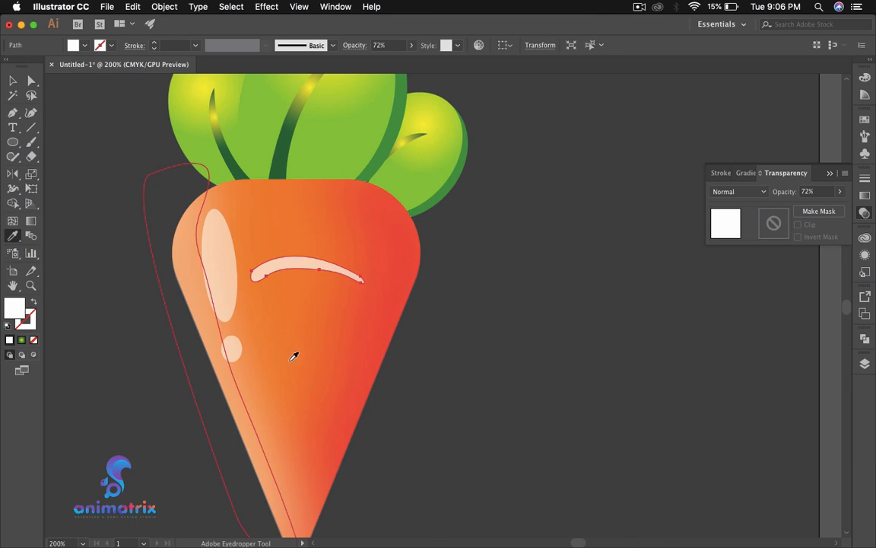
pyautogui.click(302, 195)
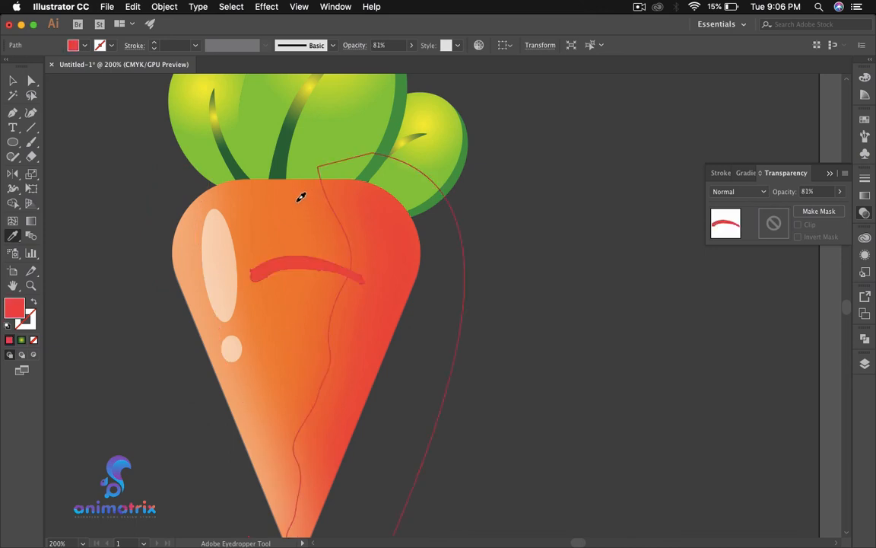
pyautogui.press('super+z')
pyautogui.press('super+shift+z')
# Fill the arched crease with the darker orange from the colour palette and set its blend mode to Multiply.
pyautogui.scroll(-4, 407, 276)
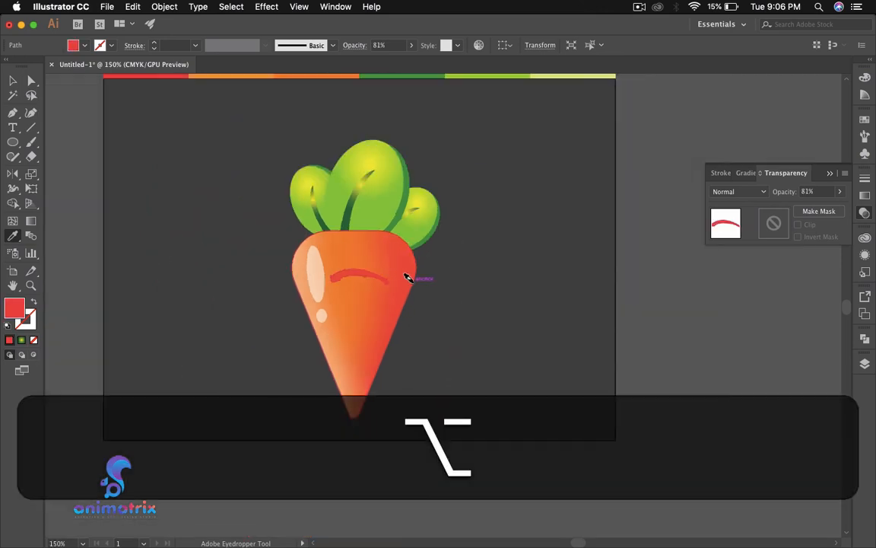
pyautogui.scroll(1, 264, 102)
pyautogui.click(338, 143)
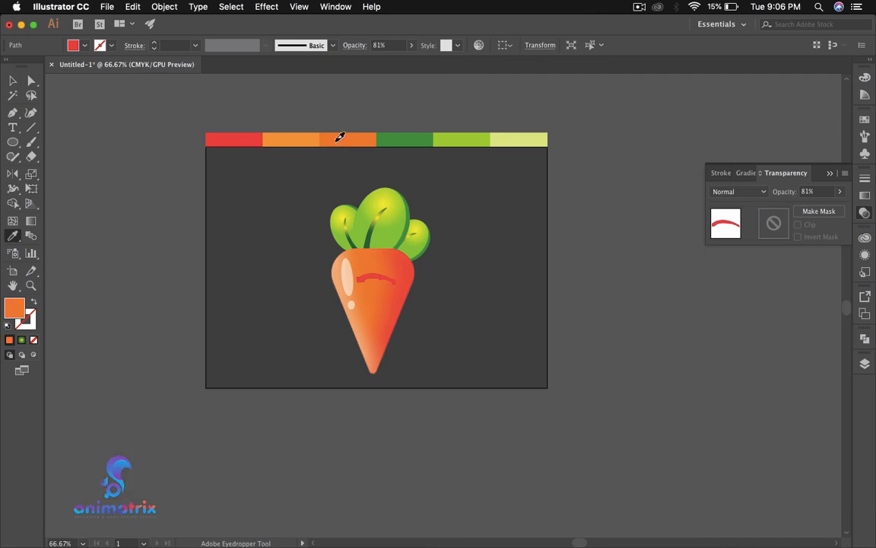
pyautogui.press('v')
pyautogui.scroll(2, 499, 395)
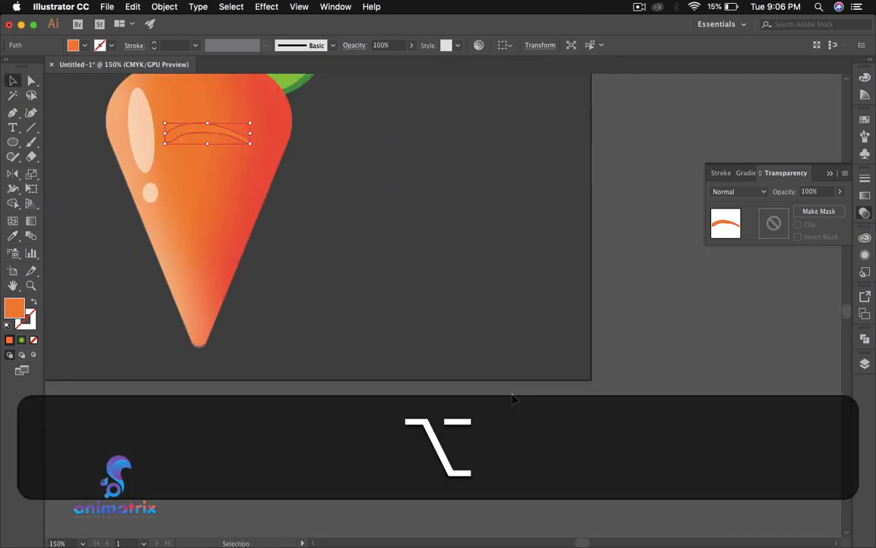
pyautogui.scroll(3, 375, 292)
pyautogui.click(763, 191)
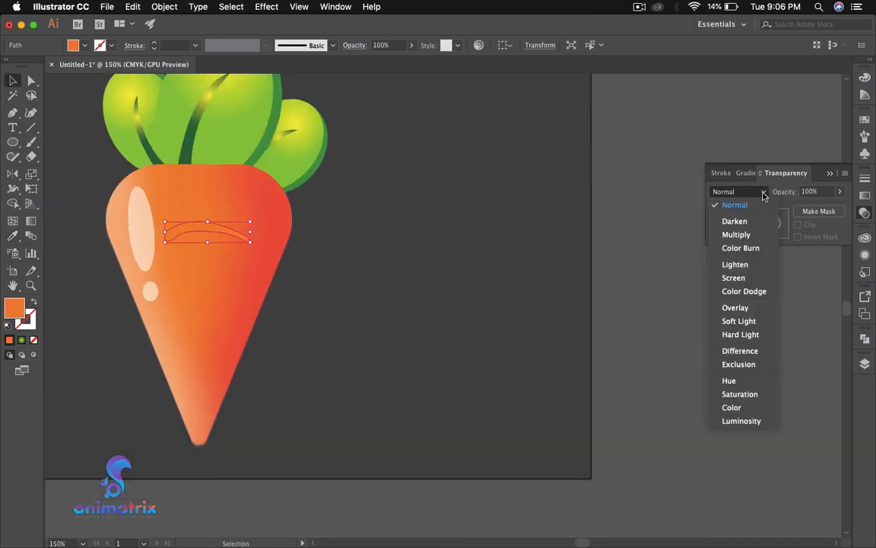
pyautogui.click(742, 233)
pyautogui.click(362, 284)
pyautogui.scroll(-2, 372, 280)
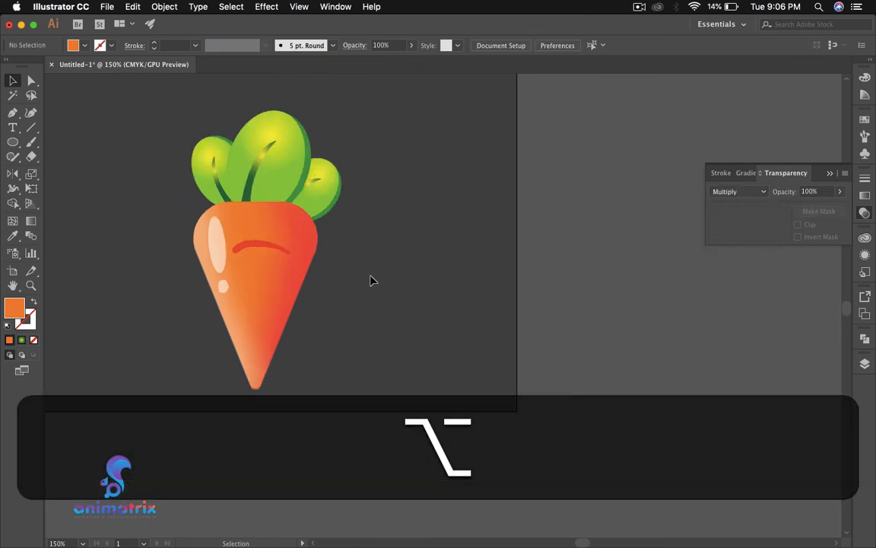
# Duplicate the arched crease lower on the carrot body and narrow the copy to fit the taper.
pyautogui.scroll(2, 373, 281)
pyautogui.click(189, 238)
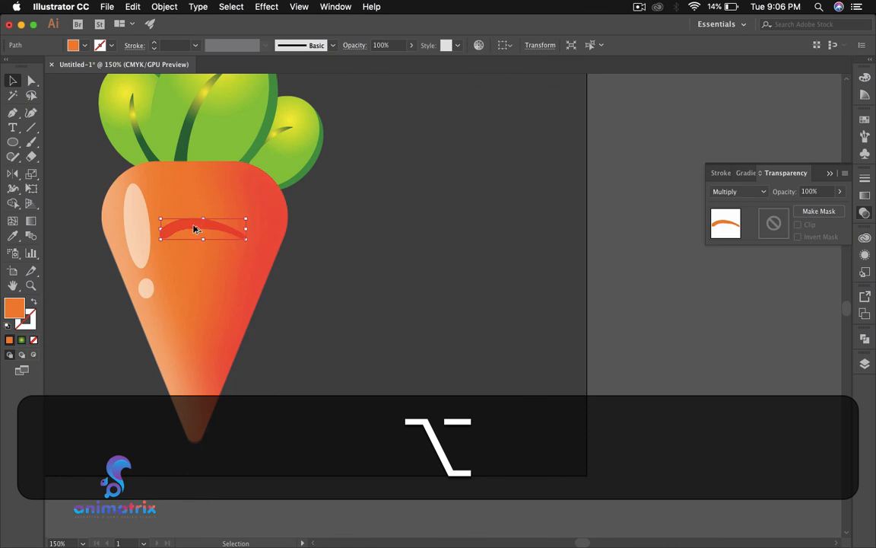
pyautogui.moveTo(192, 231); pyautogui.dragTo(183, 308)
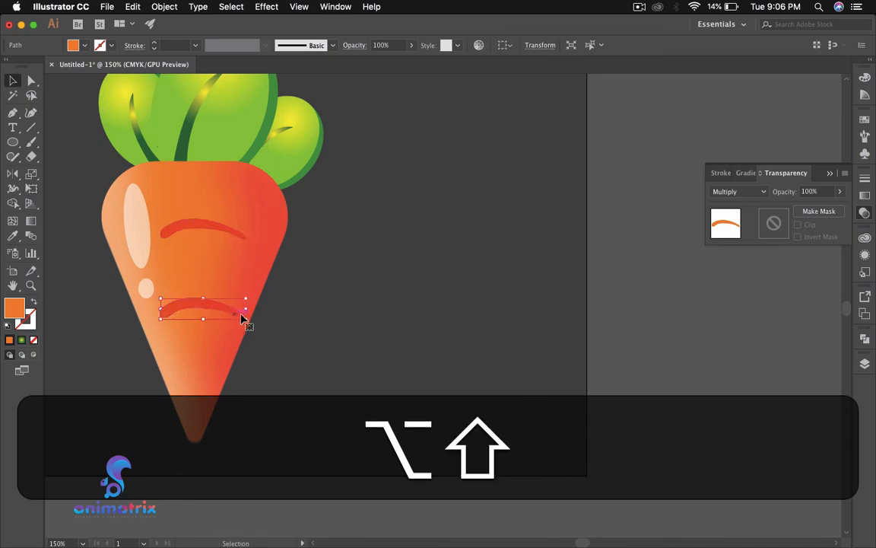
pyautogui.moveTo(248, 310); pyautogui.dragTo(197, 299)
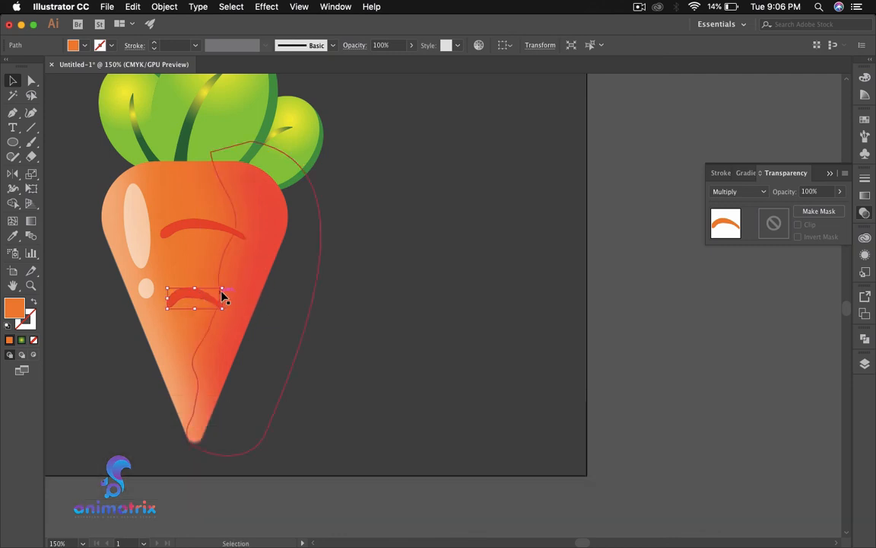
pyautogui.click(390, 349)
# Lower the opacity of both crease shapes to 53%.
pyautogui.click(205, 298)
pyautogui.press('shift')
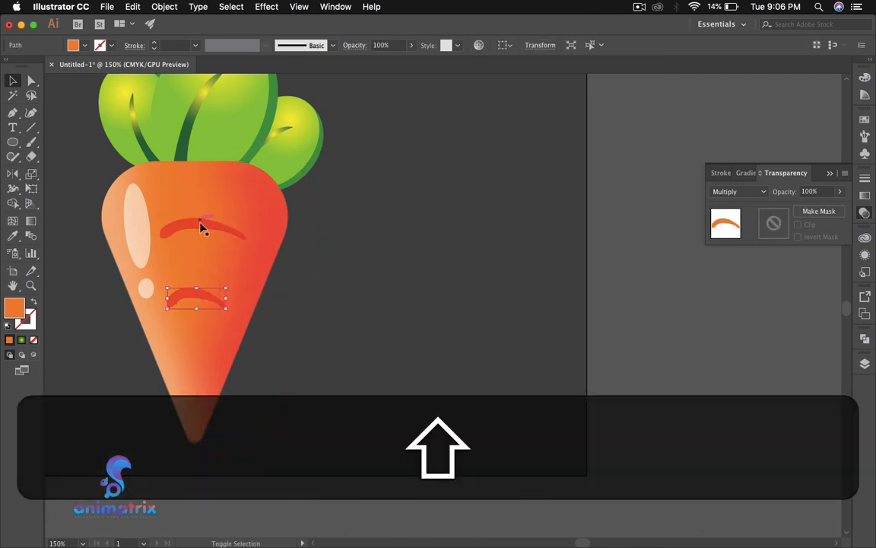
pyautogui.keyDown('shift'); pyautogui.click(200, 228); pyautogui.keyUp('shift')
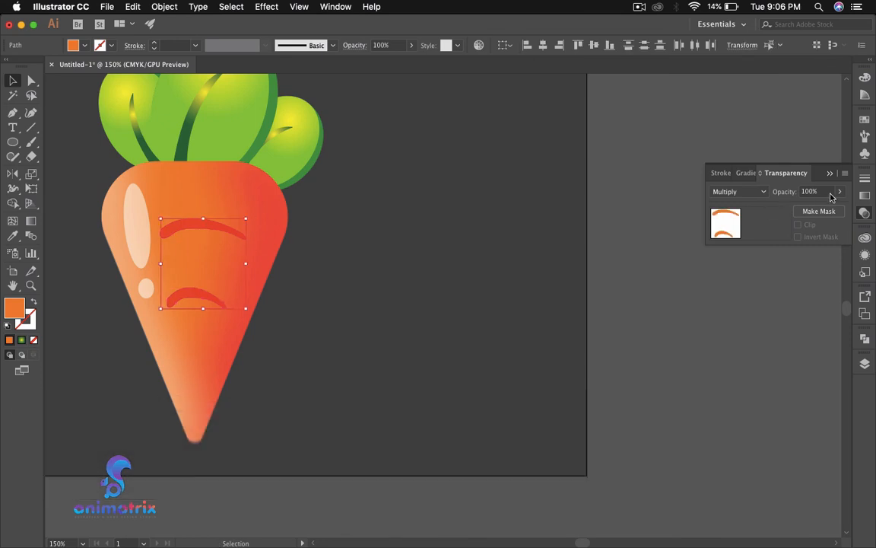
pyautogui.click(840, 192)
pyautogui.moveTo(837, 207); pyautogui.dragTo(822, 209)
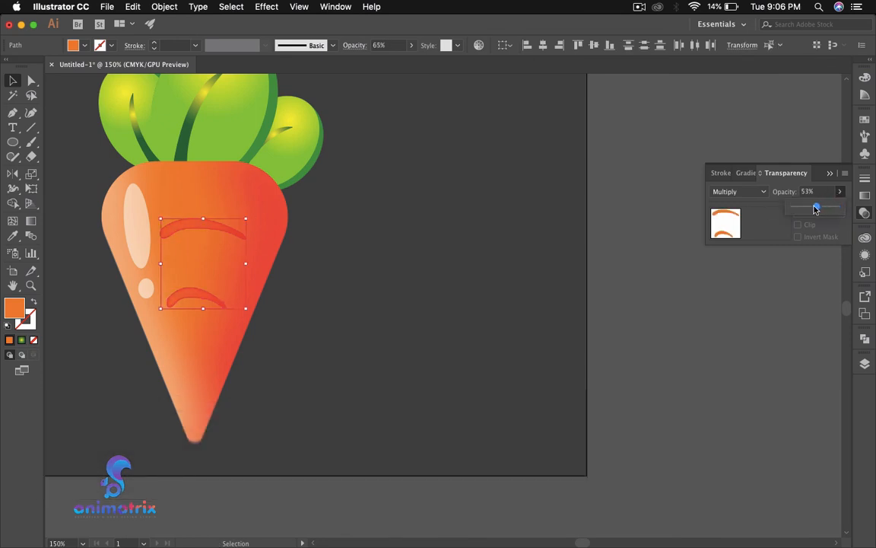
pyautogui.click(471, 272)
pyautogui.keyDown('alt'); pyautogui.scroll(-4, 469, 272); pyautogui.keyUp('alt')
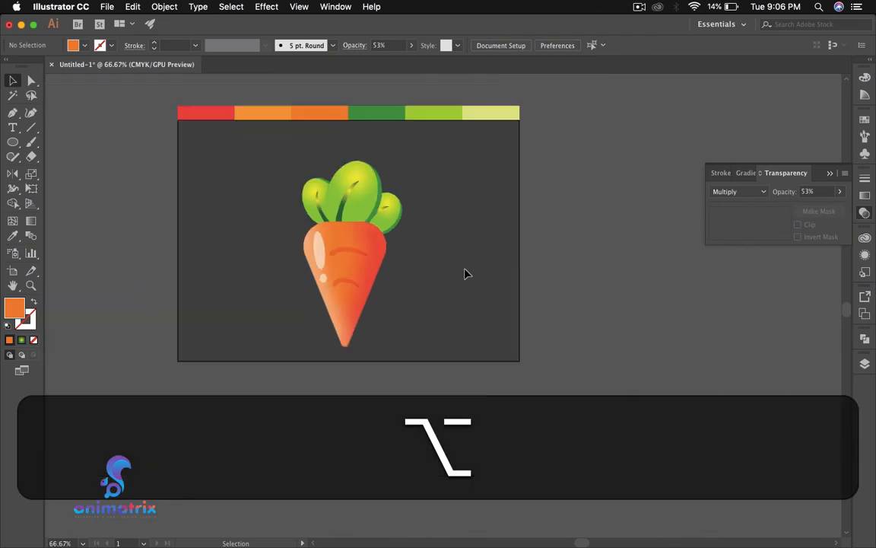
pyautogui.keyDown('alt'); pyautogui.scroll(2, 467, 274); pyautogui.keyUp('alt')
pyautogui.keyDown('alt'); pyautogui.scroll(-3, 466, 274); pyautogui.keyUp('alt')
pyautogui.keyDown('alt'); pyautogui.scroll(1, 467, 274); pyautogui.keyUp('alt')
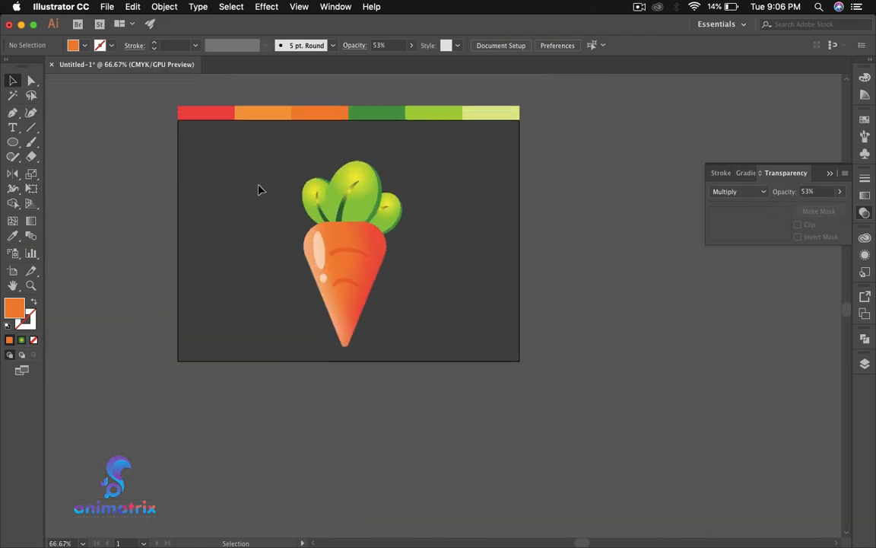
# Group all the carrot artwork and scale it down slightly, keeping it near the artboard's centre.
pyautogui.press('super+a')
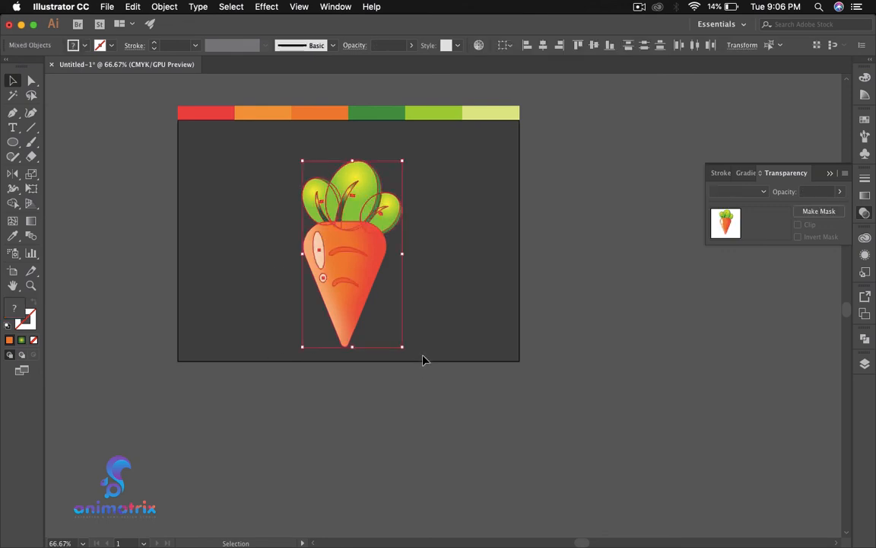
pyautogui.rightClick(344, 245)
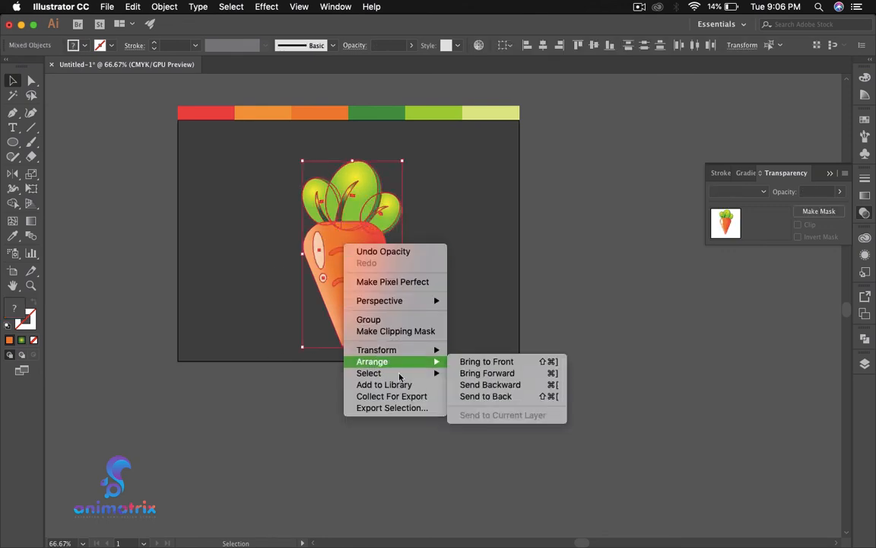
pyautogui.click(369, 319)
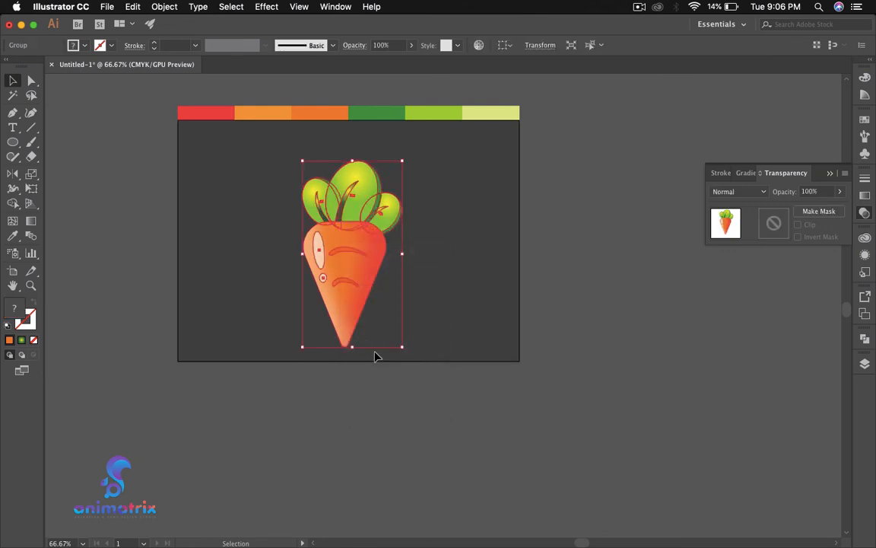
pyautogui.moveTo(404, 349); pyautogui.dragTo(389, 320)
pyautogui.moveTo(338, 238)
pyautogui.mouseDown()
pyautogui.moveTo(348, 253)
pyautogui.moveTo(323, 248)
pyautogui.moveTo(344, 250)
pyautogui.mouseUp()
pyautogui.click(424, 268)
pyautogui.click(363, 252)
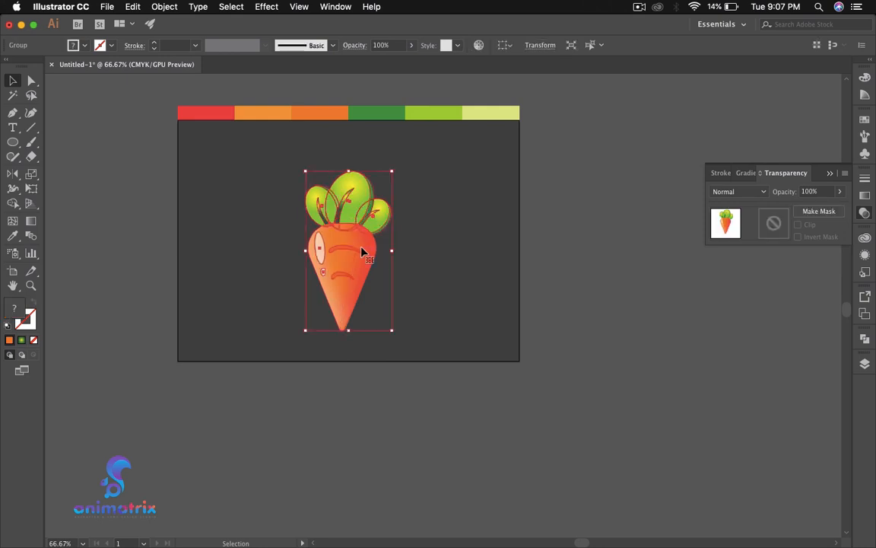
# Rotate the carrot group clockwise so its tip points to the lower left, and place it near the artboard's centre.
pyautogui.moveTo(395, 164); pyautogui.dragTo(425, 231)
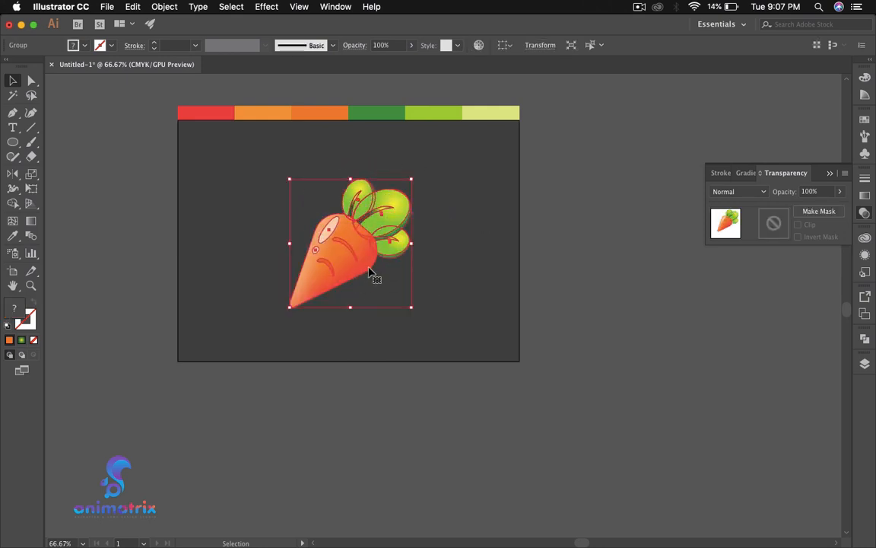
pyautogui.moveTo(419, 176); pyautogui.dragTo(423, 179)
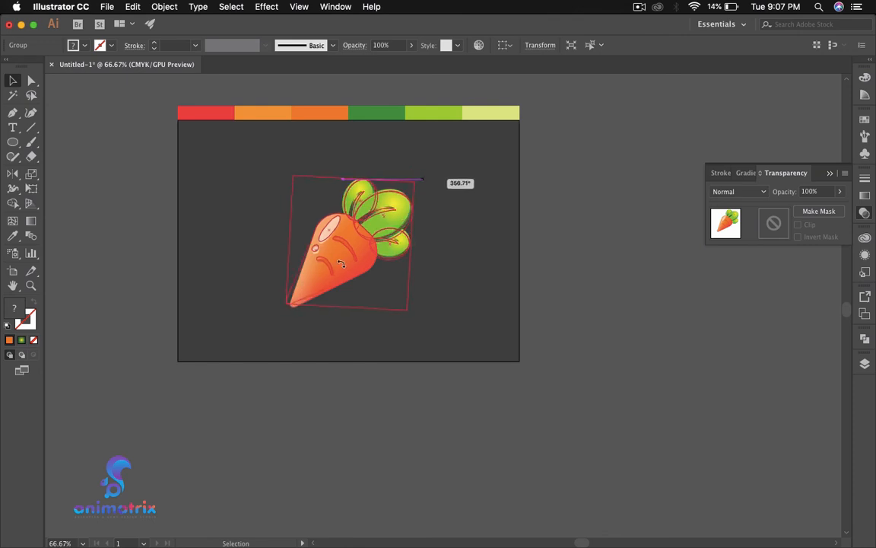
pyautogui.moveTo(341, 263); pyautogui.dragTo(271, 245)
pyautogui.click(399, 283)
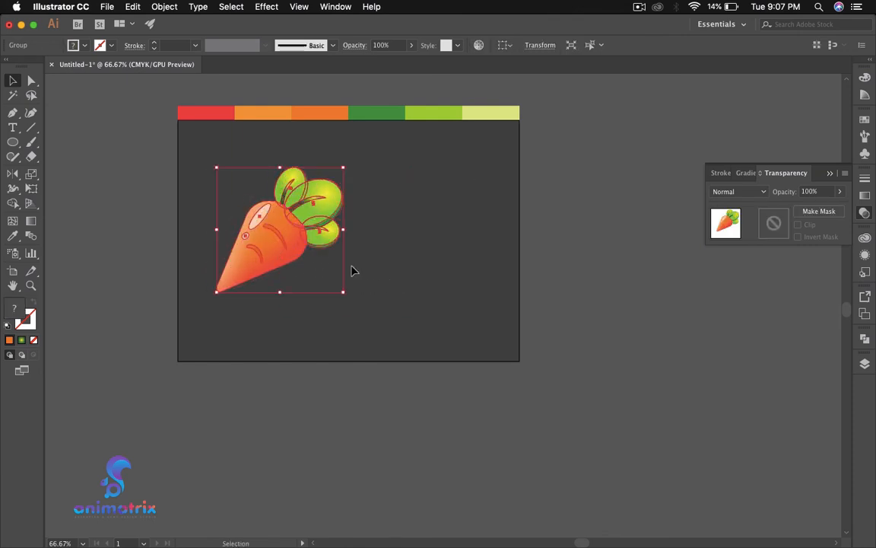
pyautogui.click(304, 270)
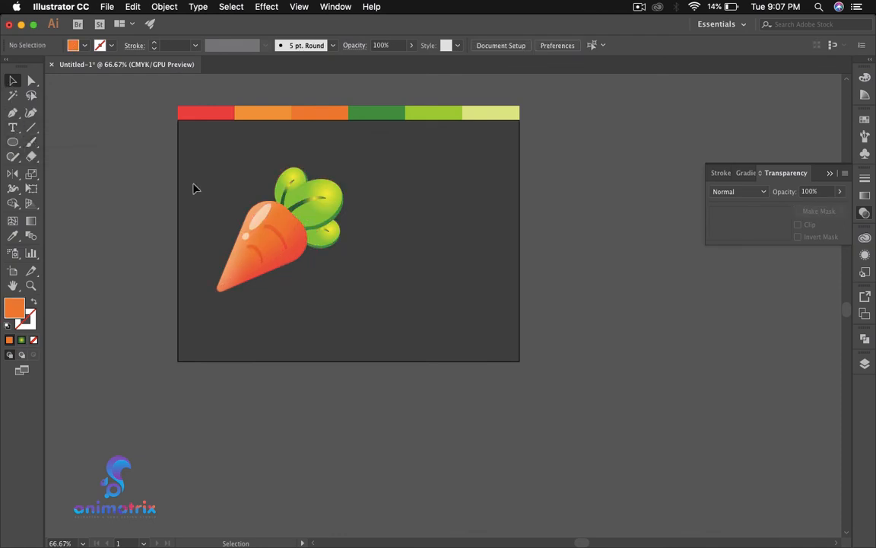
pyautogui.moveTo(259, 208); pyautogui.dragTo(314, 221)
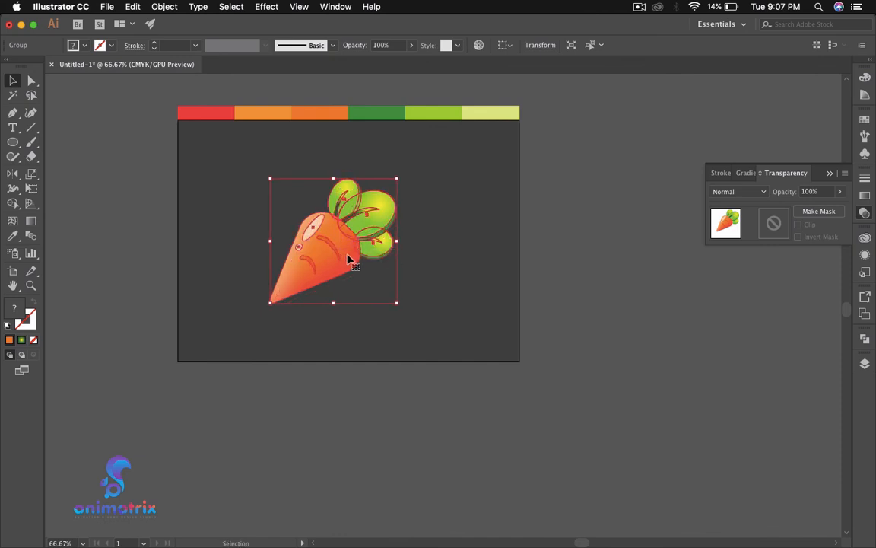
pyautogui.moveTo(348, 259)
pyautogui.mouseDown()
pyautogui.moveTo(354, 251)
pyautogui.moveTo(360, 258)
pyautogui.mouseUp()
# Draw a closed orange silhouette with the Pen tool, slightly outside the contour of the whole carrot and its leaves.
pyautogui.click(13, 112)
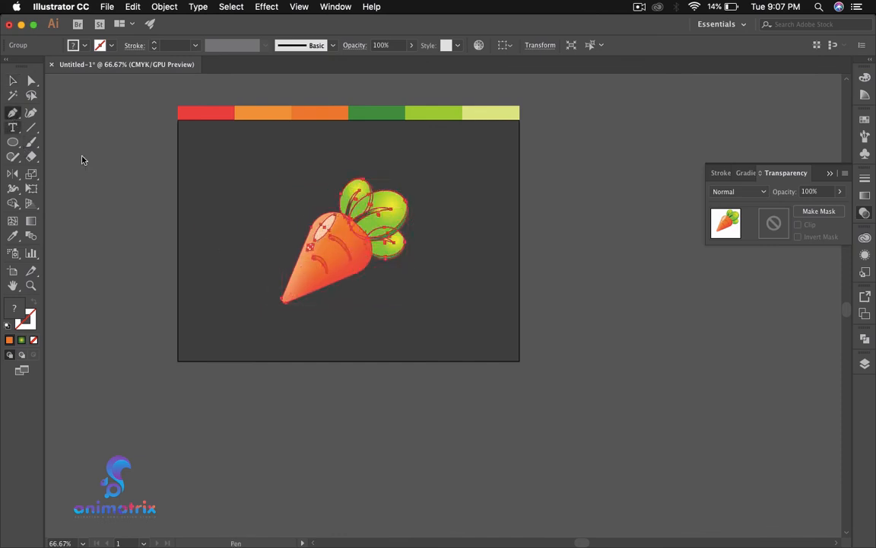
pyautogui.scroll(1, 325, 299)
pyautogui.click(250, 299)
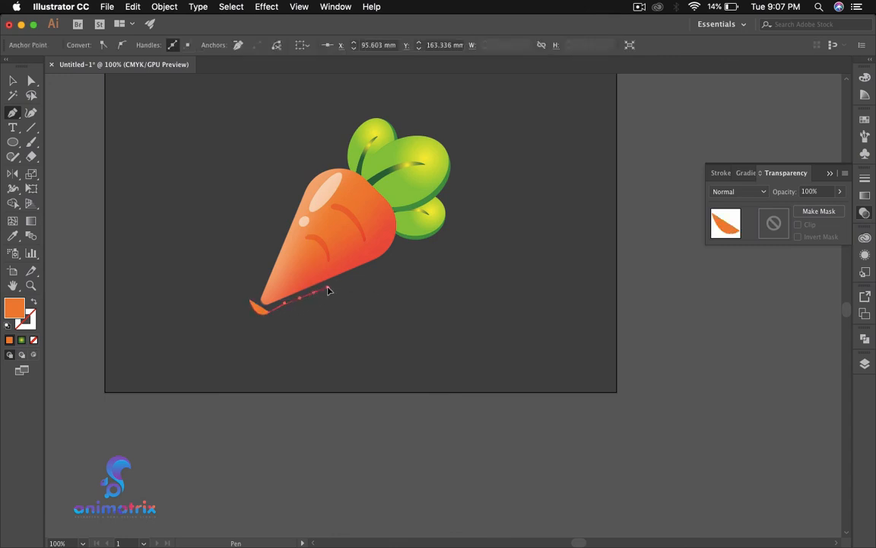
pyautogui.moveTo(329, 289); pyautogui.dragTo(402, 237)
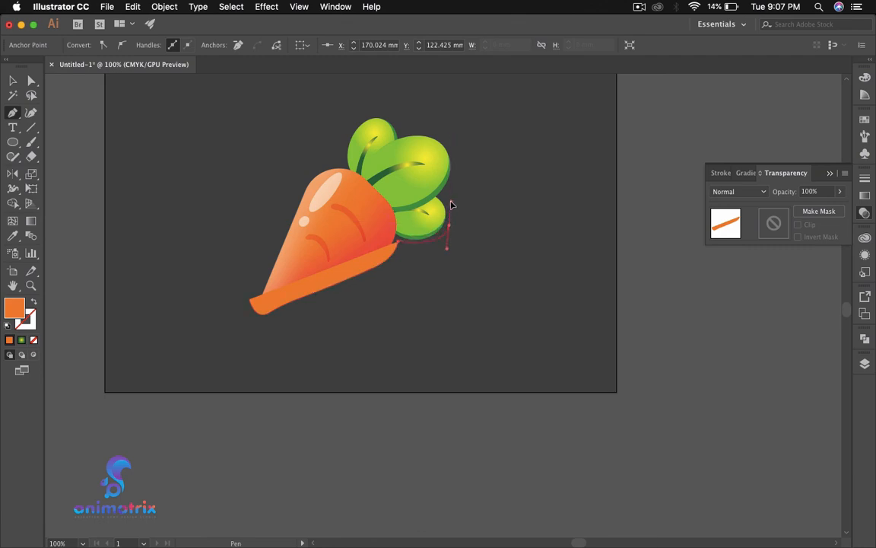
pyautogui.moveTo(451, 202)
pyautogui.mouseDown()
pyautogui.moveTo(432, 191)
pyautogui.moveTo(450, 195)
pyautogui.mouseUp()
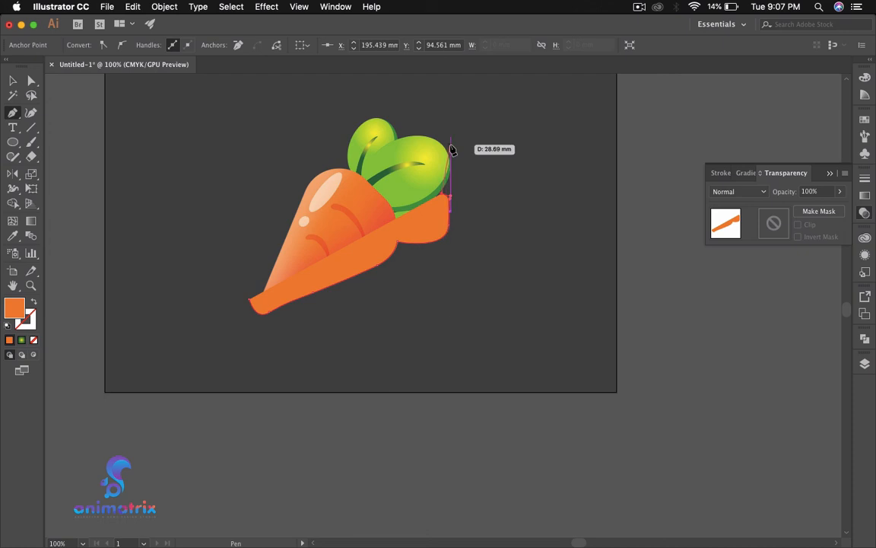
pyautogui.moveTo(451, 146); pyautogui.dragTo(362, 122)
pyautogui.click(402, 133)
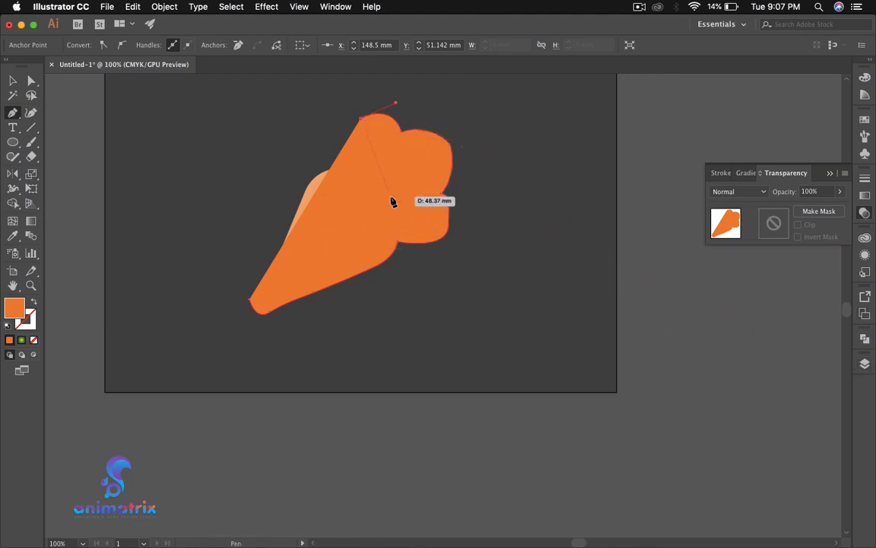
pyautogui.moveTo(344, 164); pyautogui.dragTo(350, 202)
pyautogui.click(345, 165)
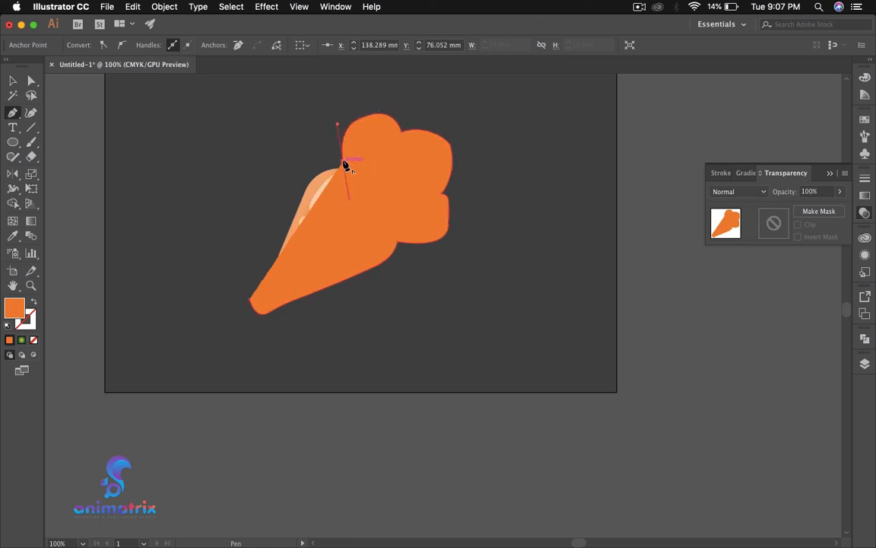
pyautogui.moveTo(289, 232); pyautogui.dragTo(267, 311)
pyautogui.click(286, 230)
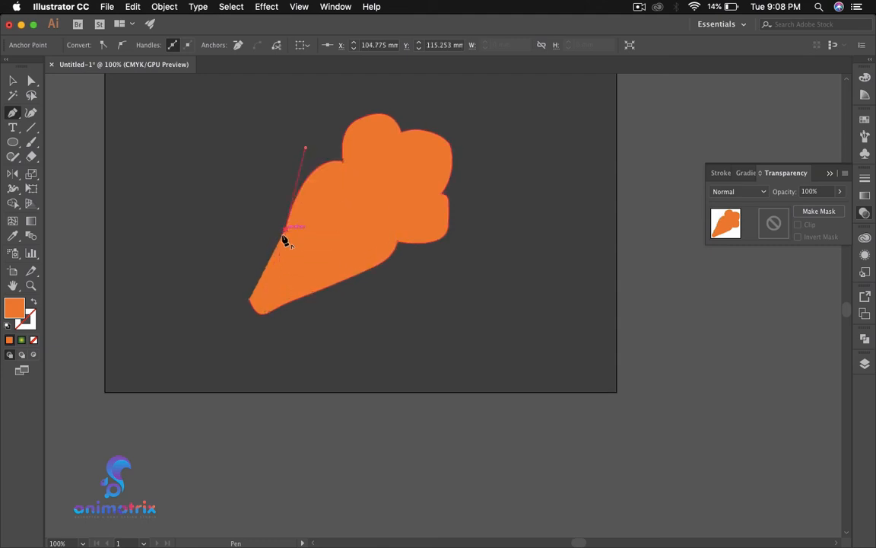
pyautogui.click(249, 301)
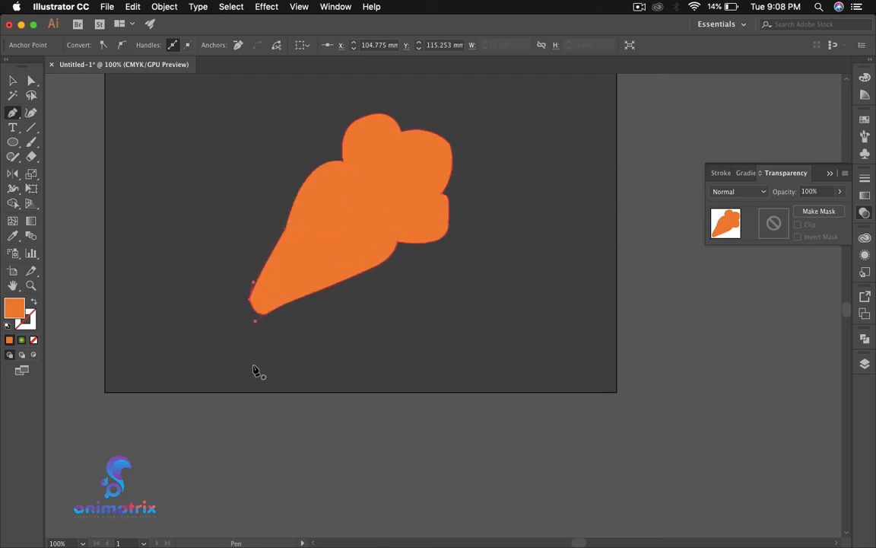
# Send the orange silhouette to the back so it sits behind the grouped carrot artwork.
pyautogui.click(12, 80)
pyautogui.click(358, 219)
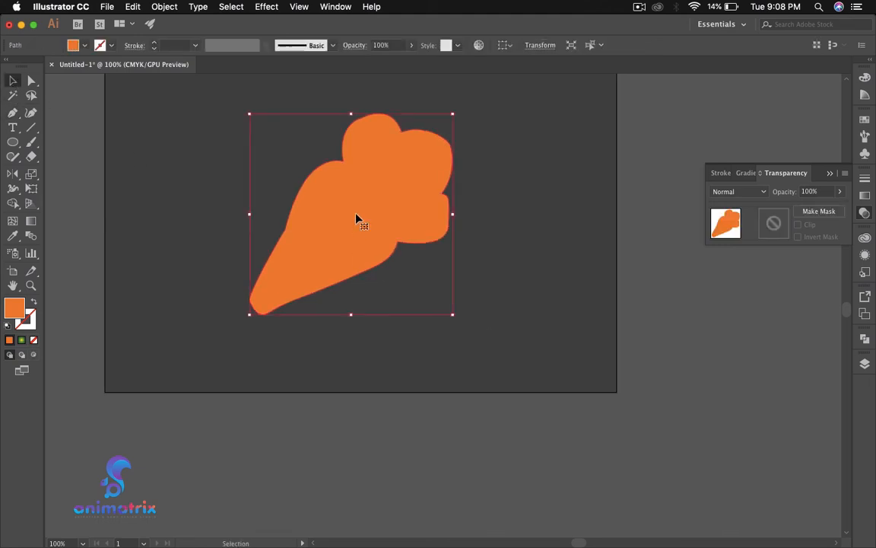
pyautogui.rightClick(357, 220)
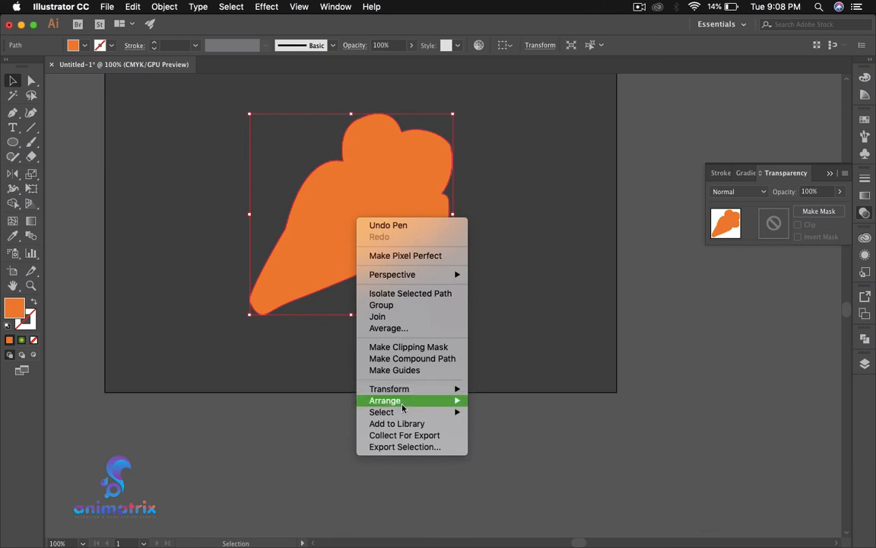
pyautogui.moveTo(407, 401)
pyautogui.click(510, 437)
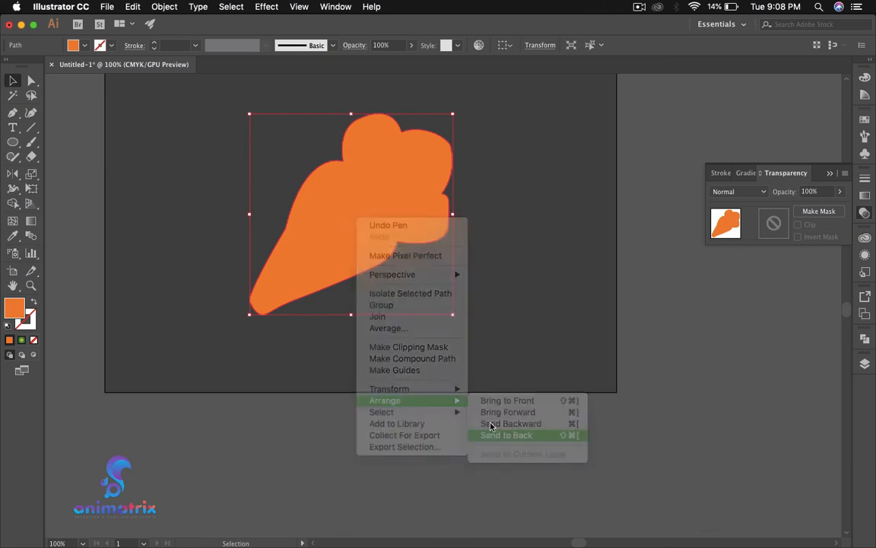
pyautogui.click(499, 297)
# Change the silhouette's fill from orange to a medium blue swatch.
pyautogui.click(448, 241)
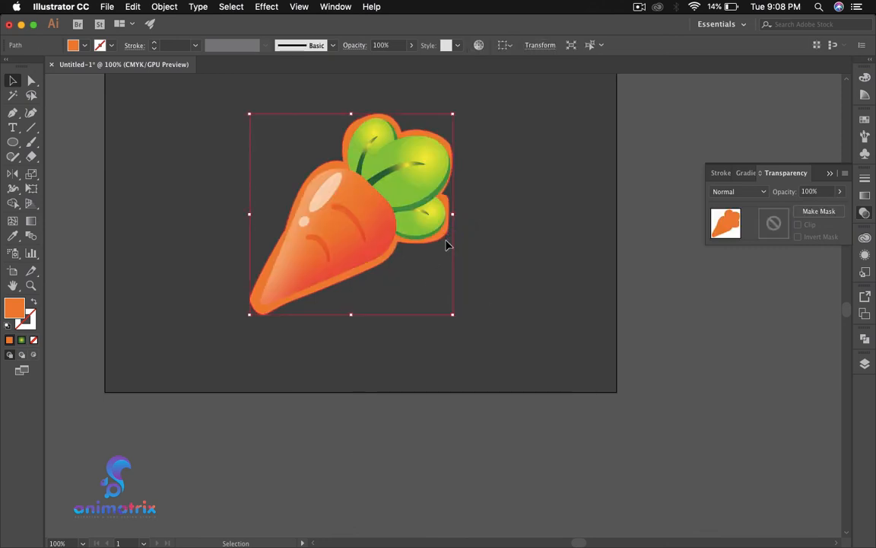
pyautogui.click(86, 46)
pyautogui.click(84, 76)
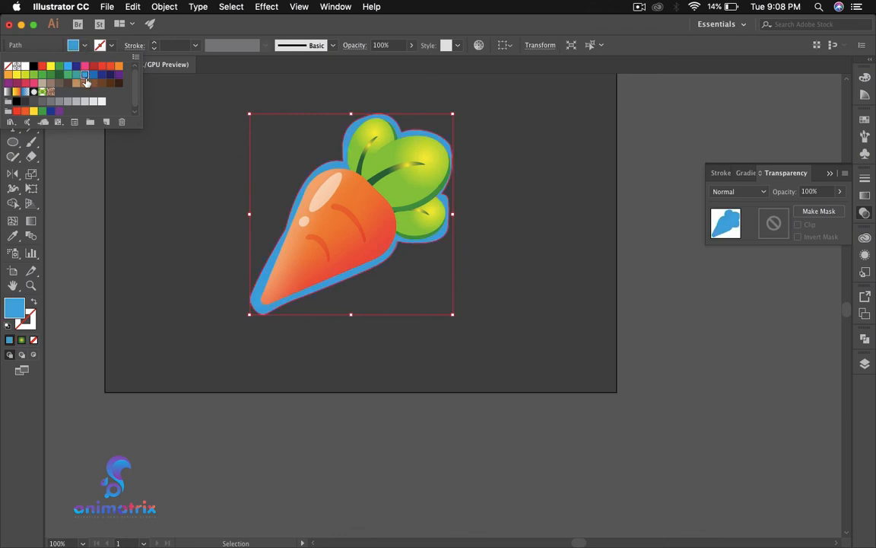
pyautogui.click(520, 226)
pyautogui.click(518, 225)
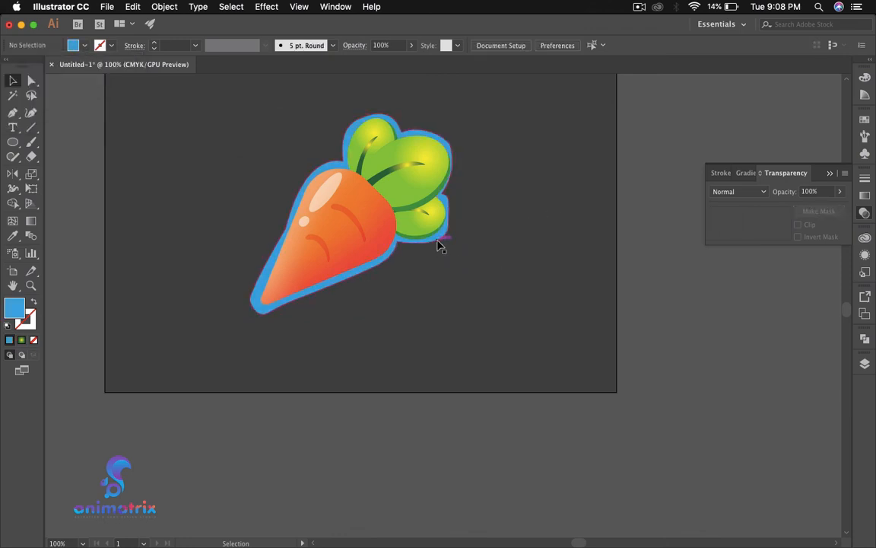
# Apply a Gaussian Blur to the blue silhouette with a slightly reduced radius, previewing it as a soft glow around the carrot.
pyautogui.click(439, 241)
pyautogui.scroll(5, 487, 206)
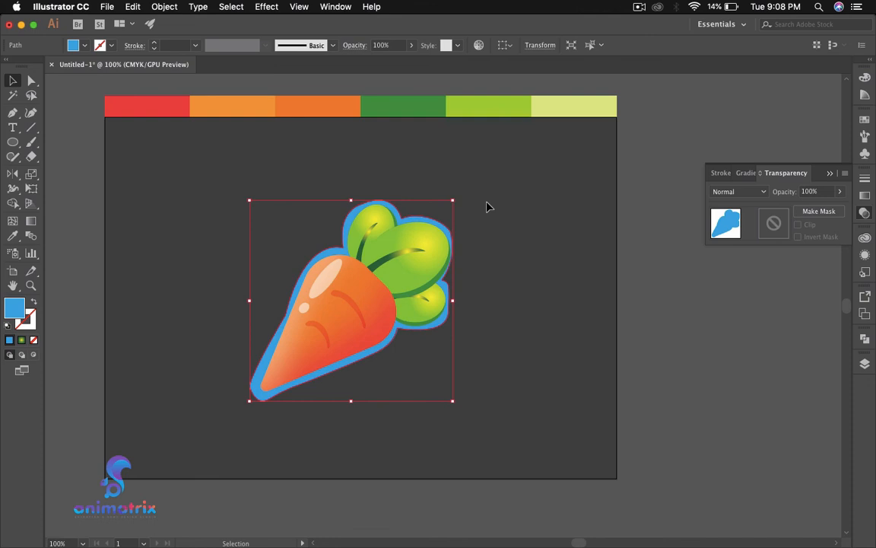
pyautogui.click(266, 6)
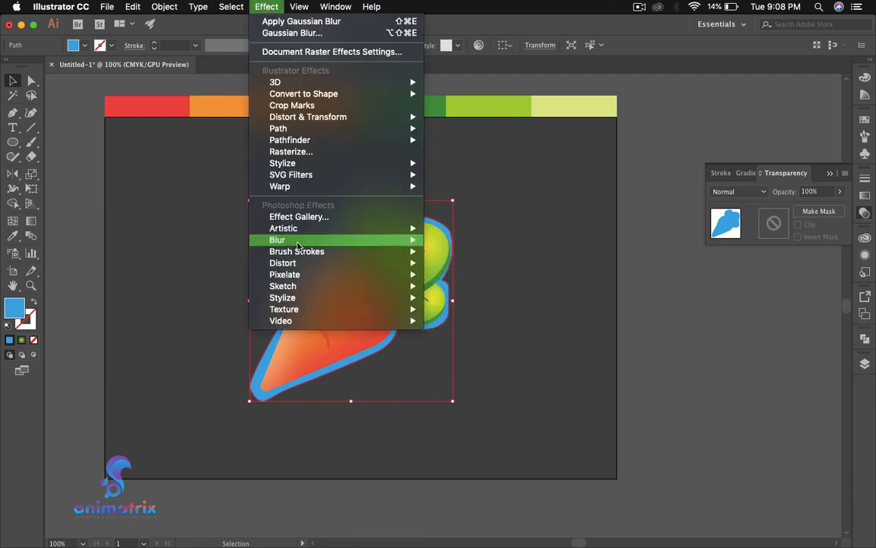
pyautogui.moveTo(333, 242)
pyautogui.click(494, 240)
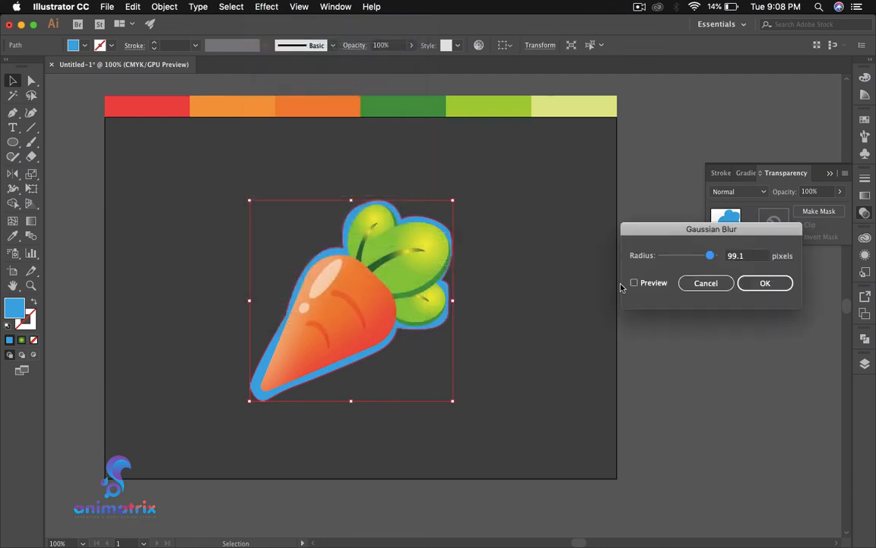
pyautogui.click(635, 283)
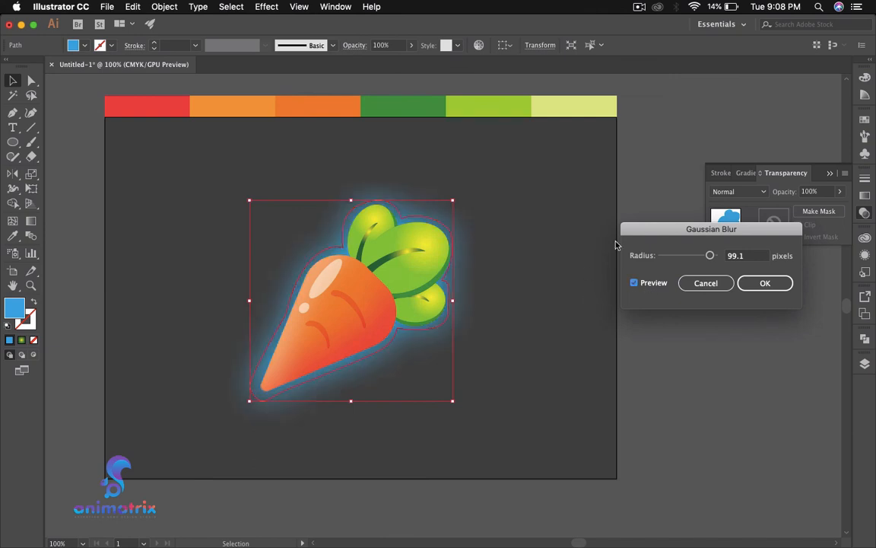
pyautogui.moveTo(709, 257); pyautogui.dragTo(704, 258)
pyautogui.click(765, 284)
pyautogui.click(522, 267)
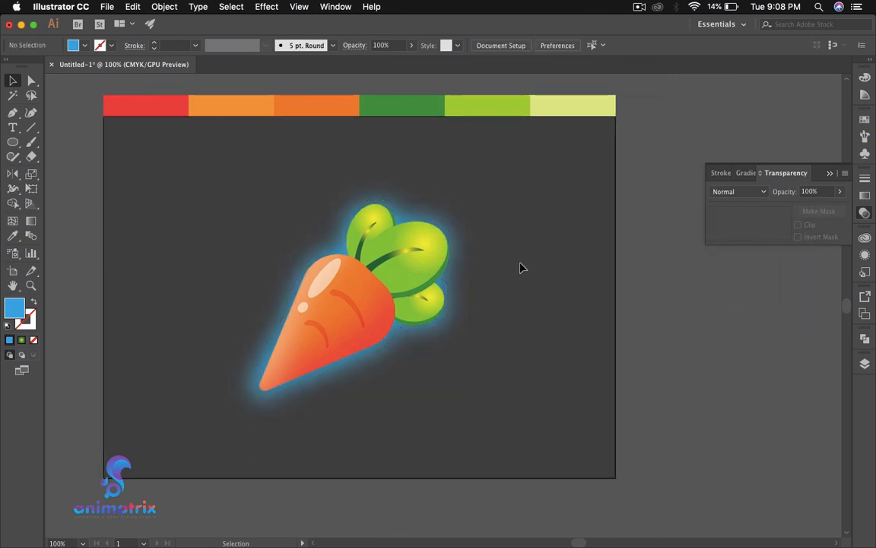